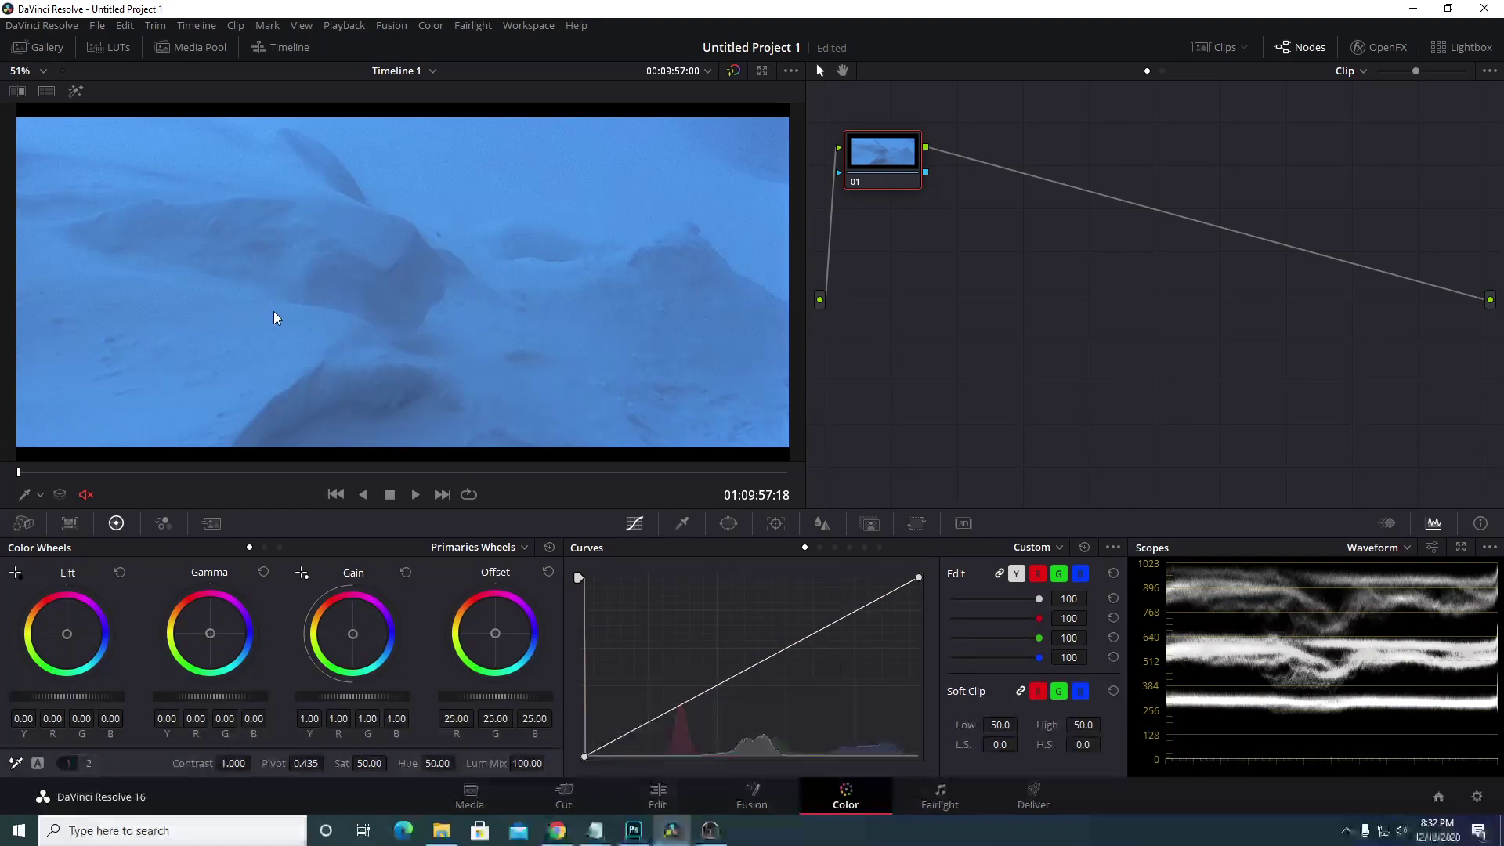
# Stop playback on the creature frame at 01:10:01:00 and move node 01 lower in the node graph
pyautogui.click(414, 497)
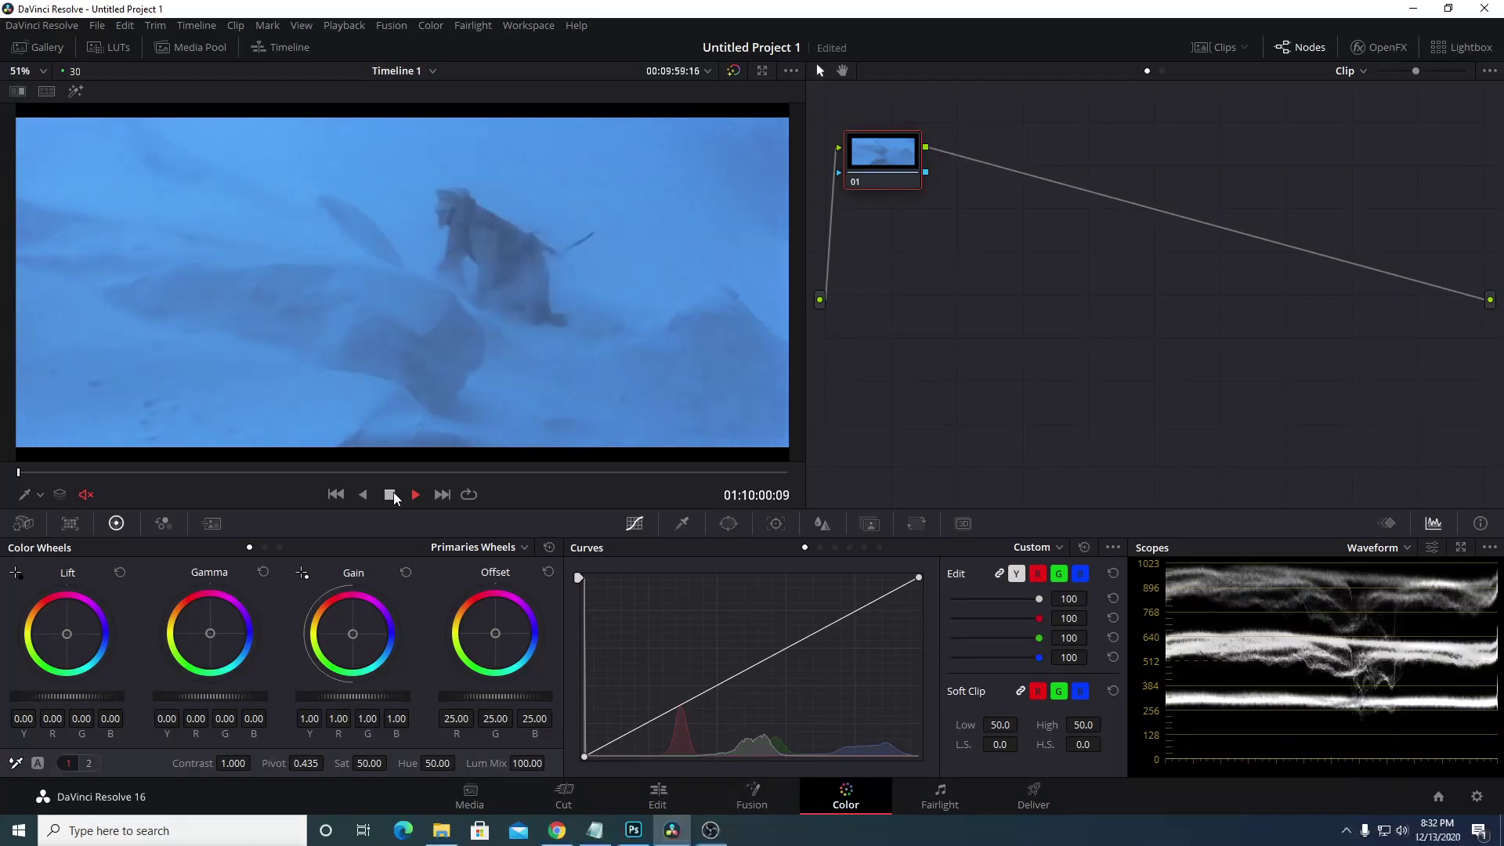
pyautogui.click(393, 492)
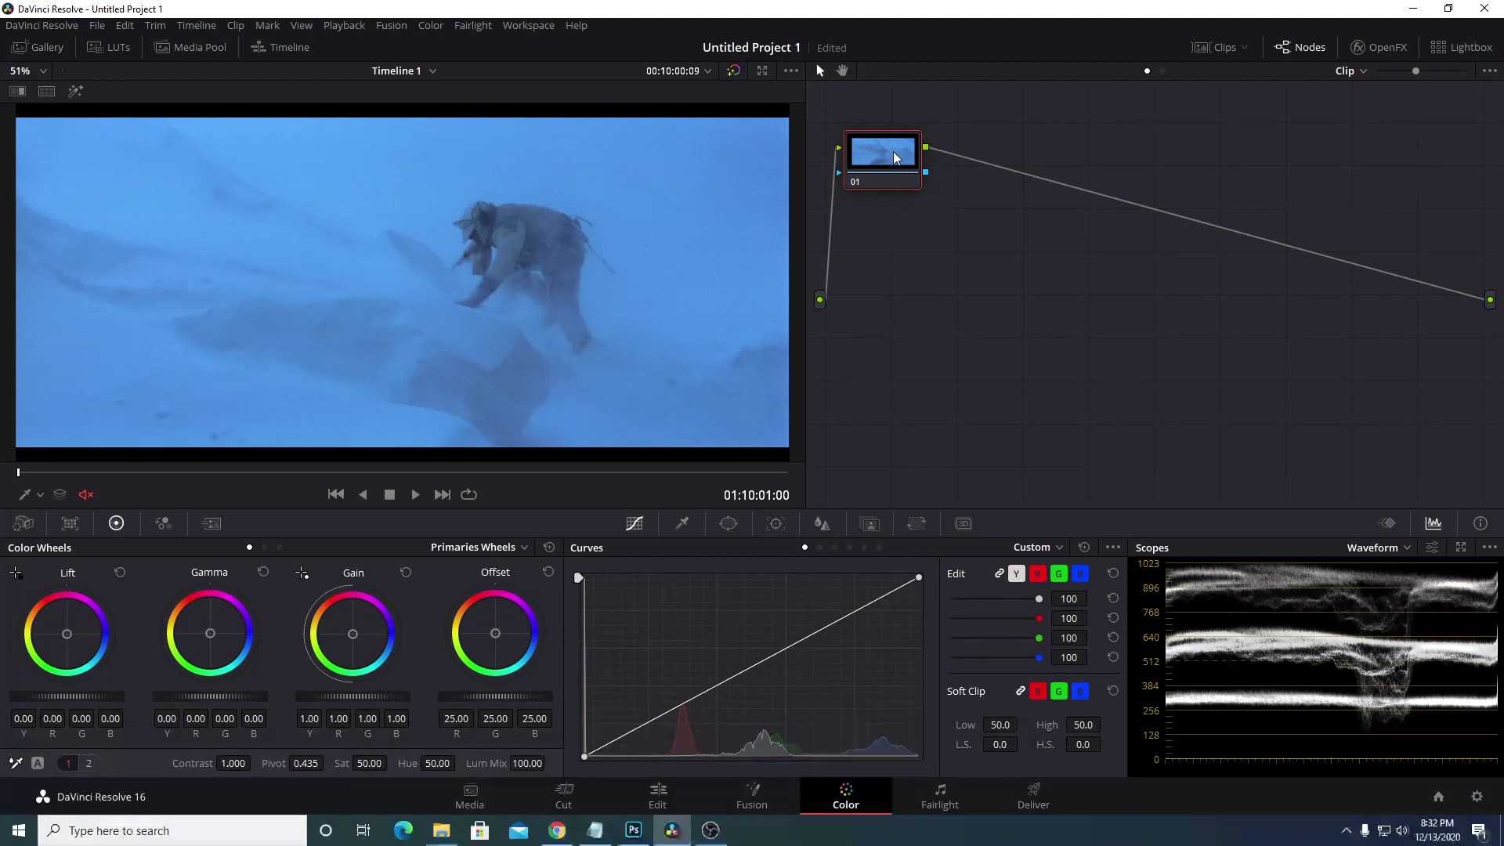
pyautogui.moveTo(893, 152); pyautogui.dragTo(918, 171)
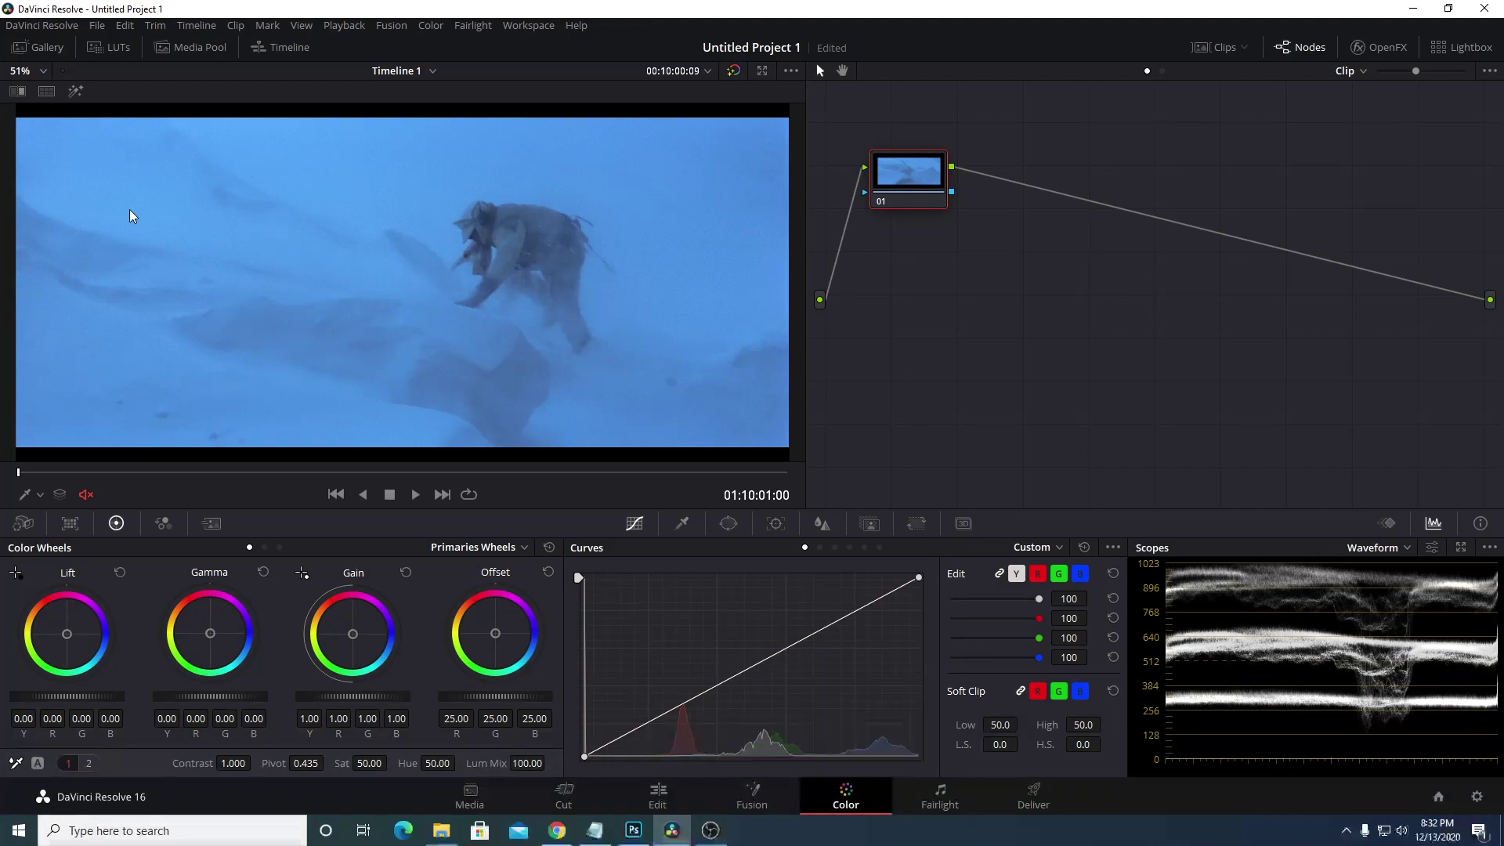
pyautogui.moveTo(909, 192); pyautogui.dragTo(914, 201)
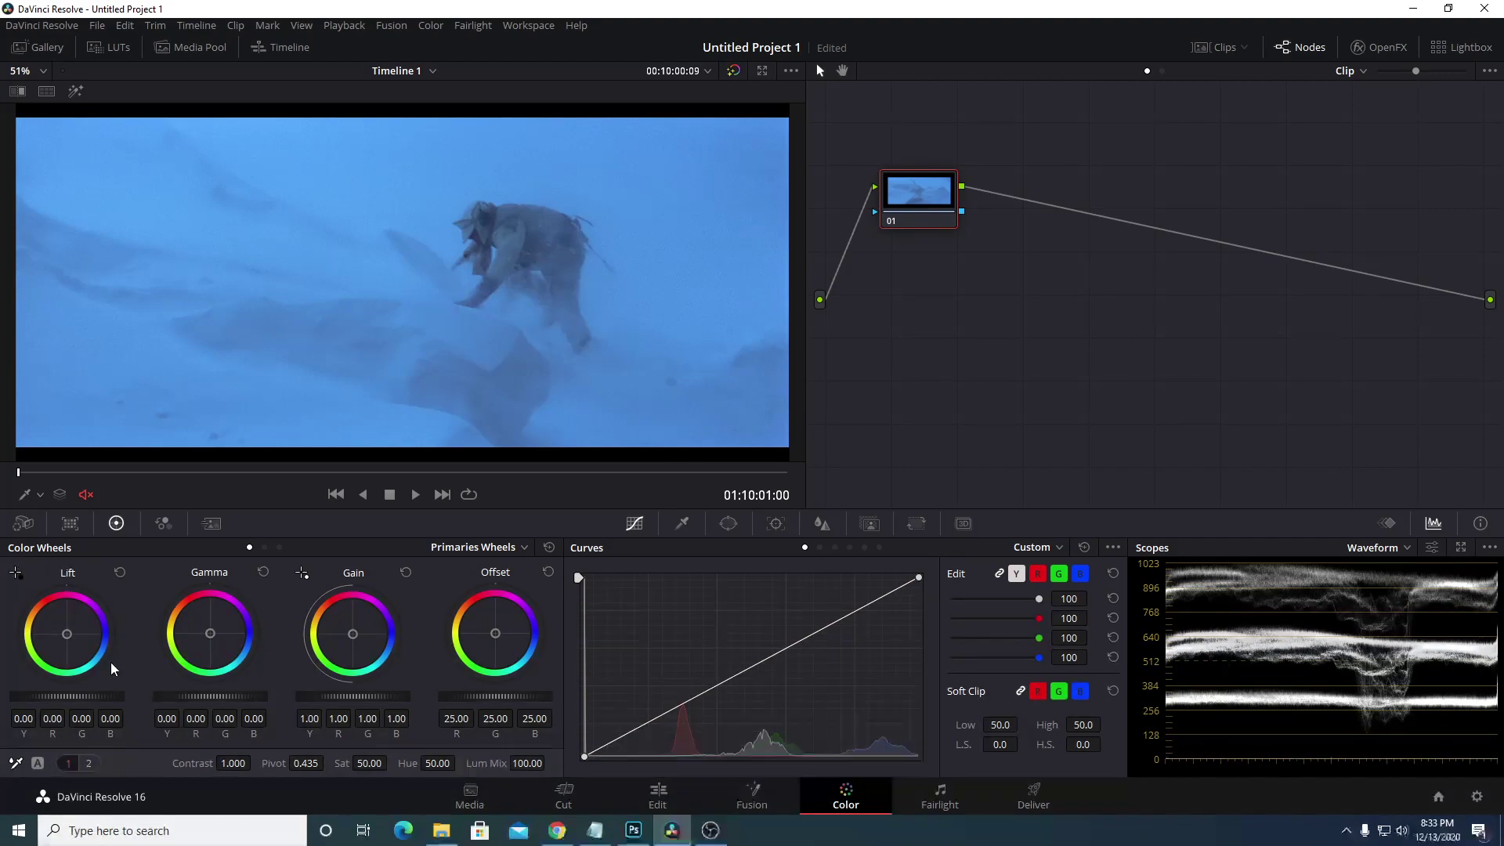
# On adjustment page 2, set node 01's Temp value to 1000
pyautogui.click(88, 763)
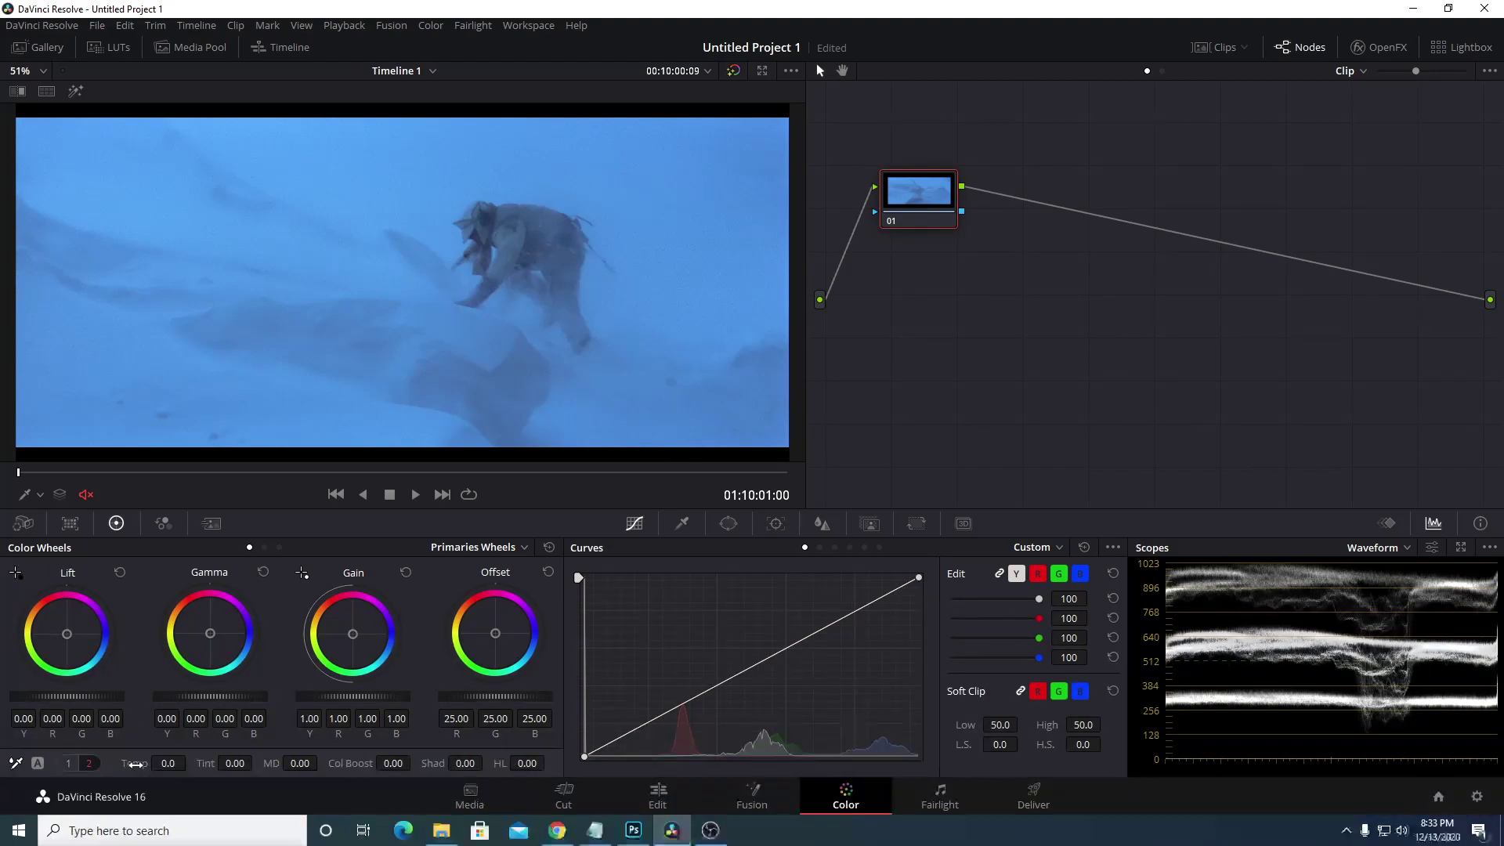
pyautogui.moveTo(167, 763)
pyautogui.mouseDown()
pyautogui.moveTo(205, 763)
pyautogui.moveTo(167, 763)
pyautogui.mouseUp()
pyautogui.click(168, 763)
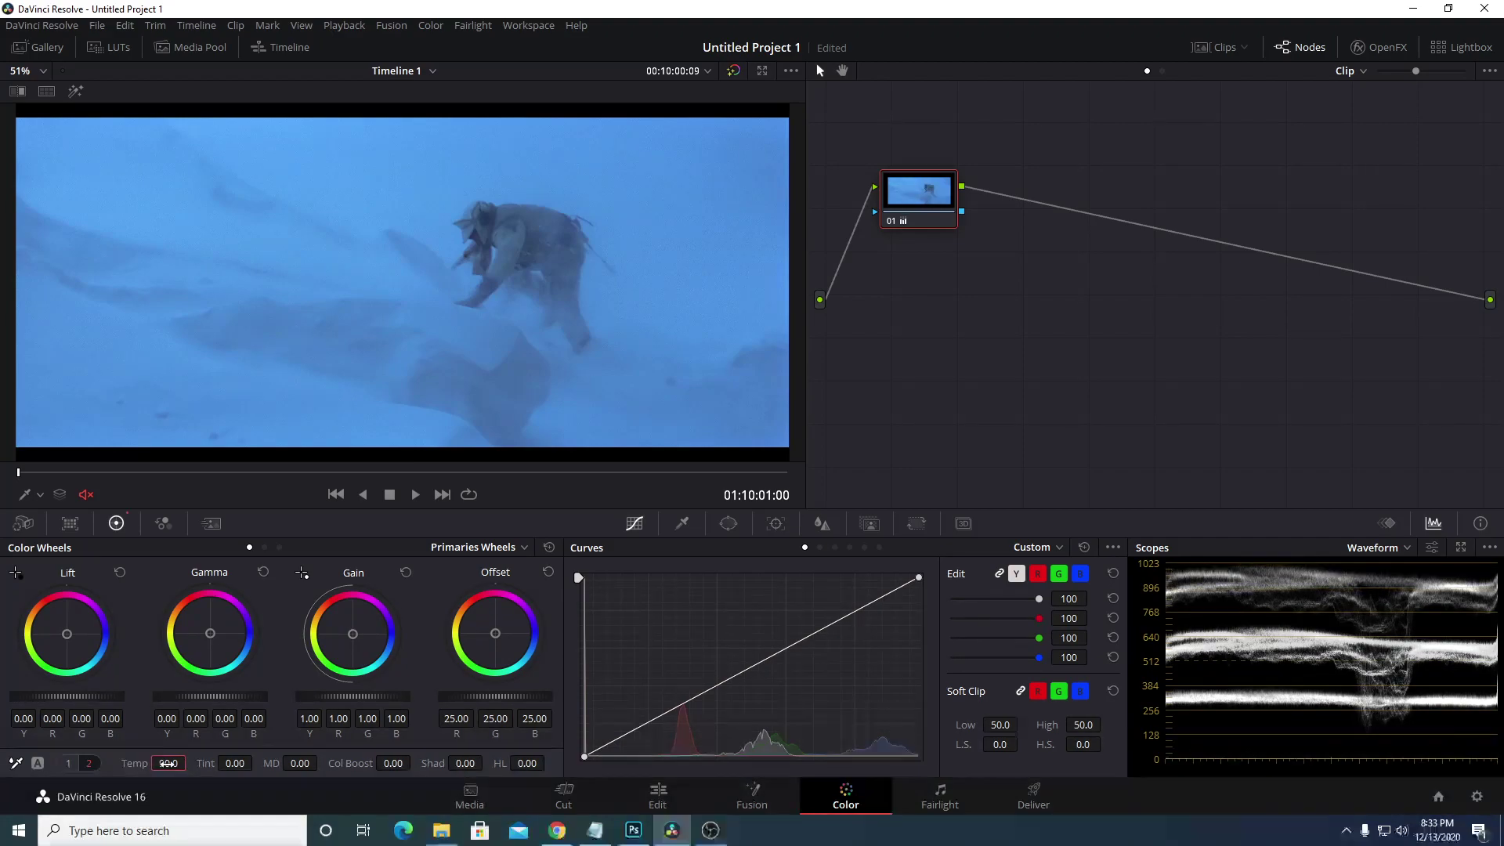
pyautogui.write('1000')
pyautogui.press('Return')
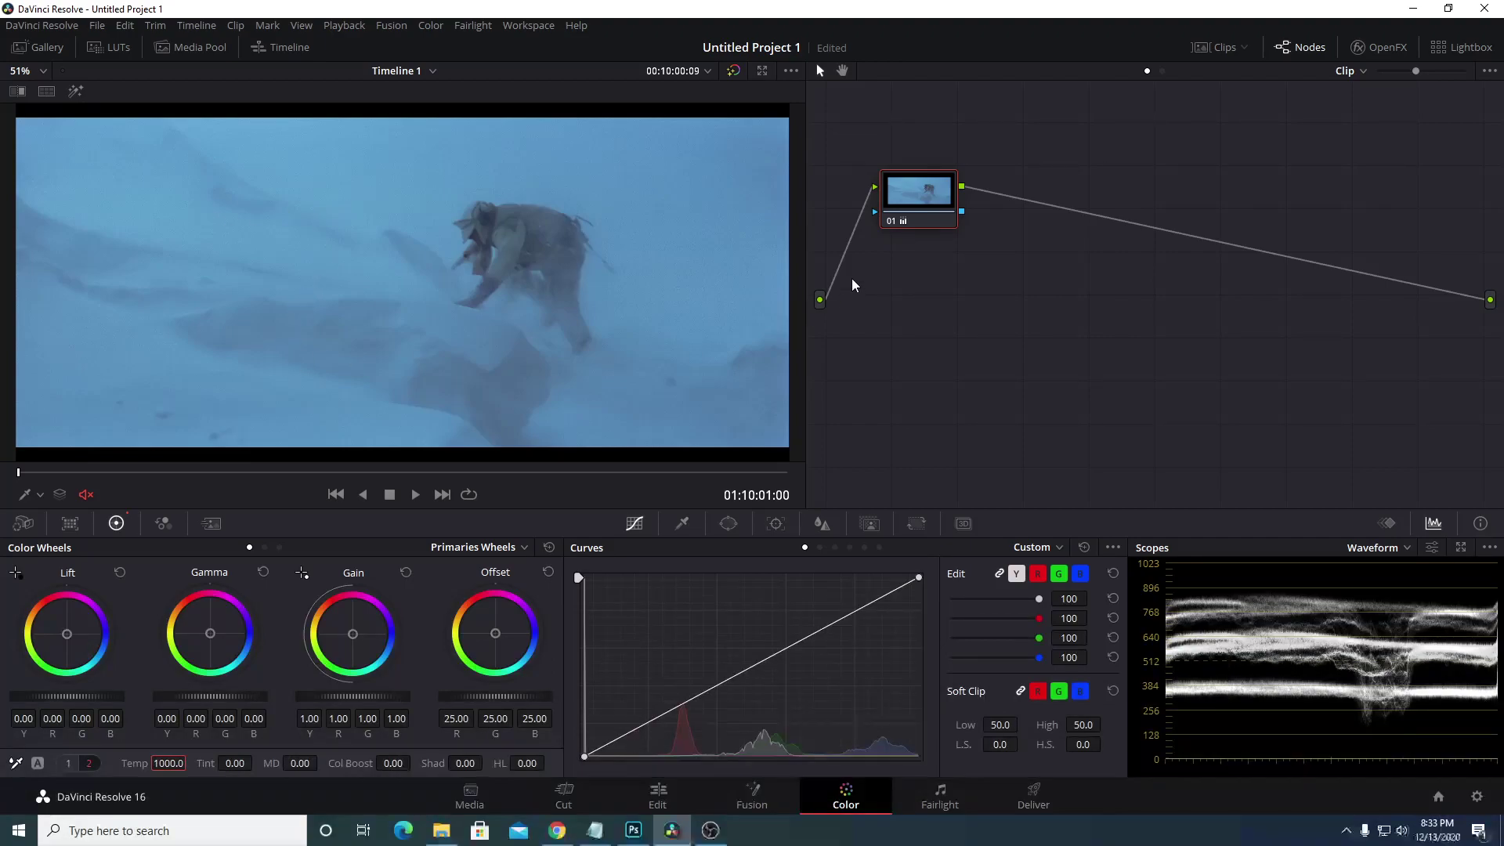
# Add serial node 02 after node 01
pyautogui.rightClick(930, 199)
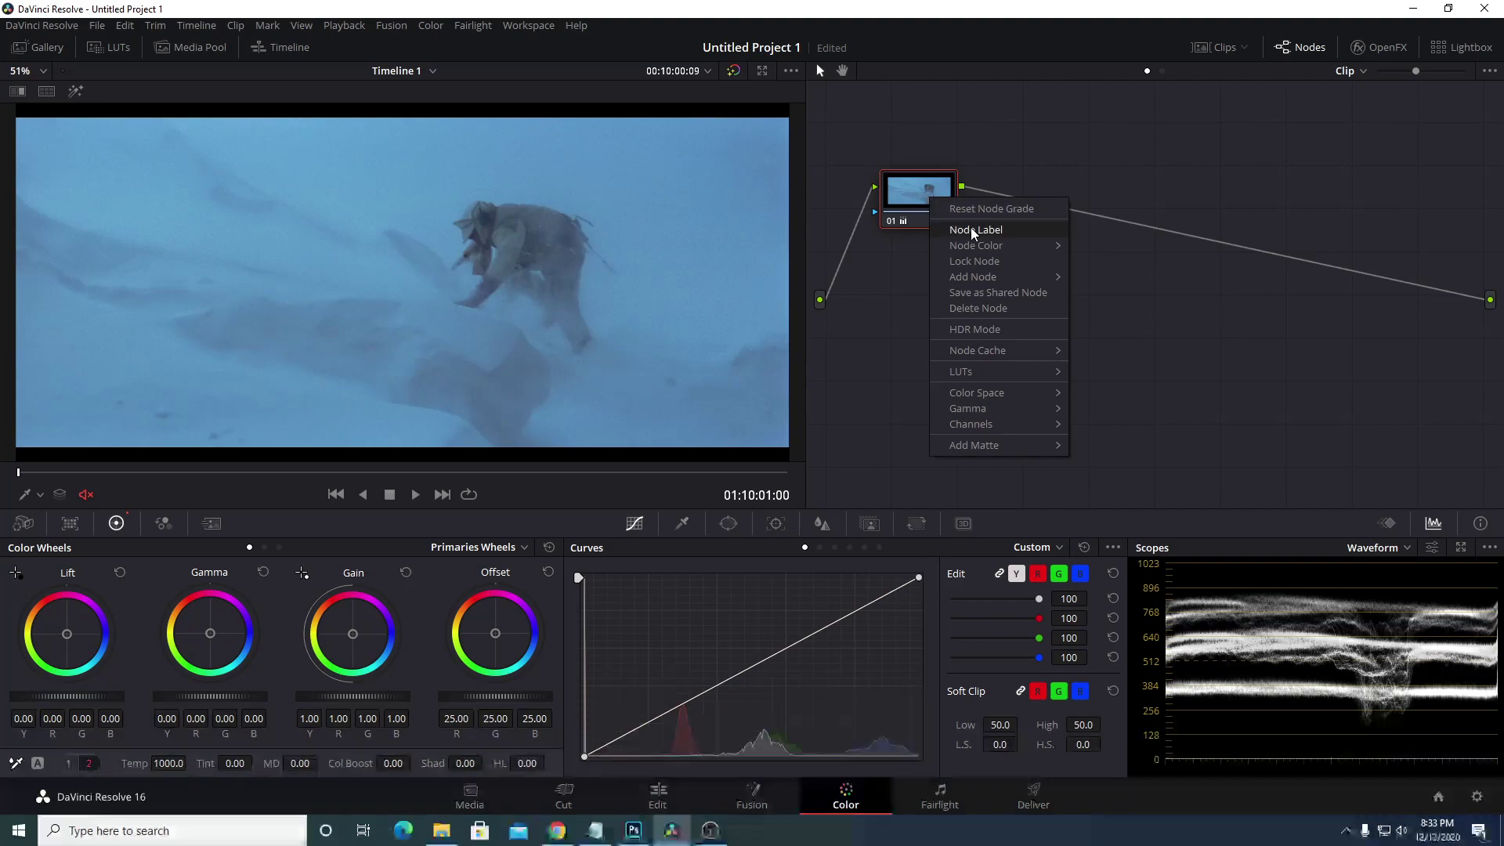
pyautogui.moveTo(978, 274)
pyautogui.click(1105, 283)
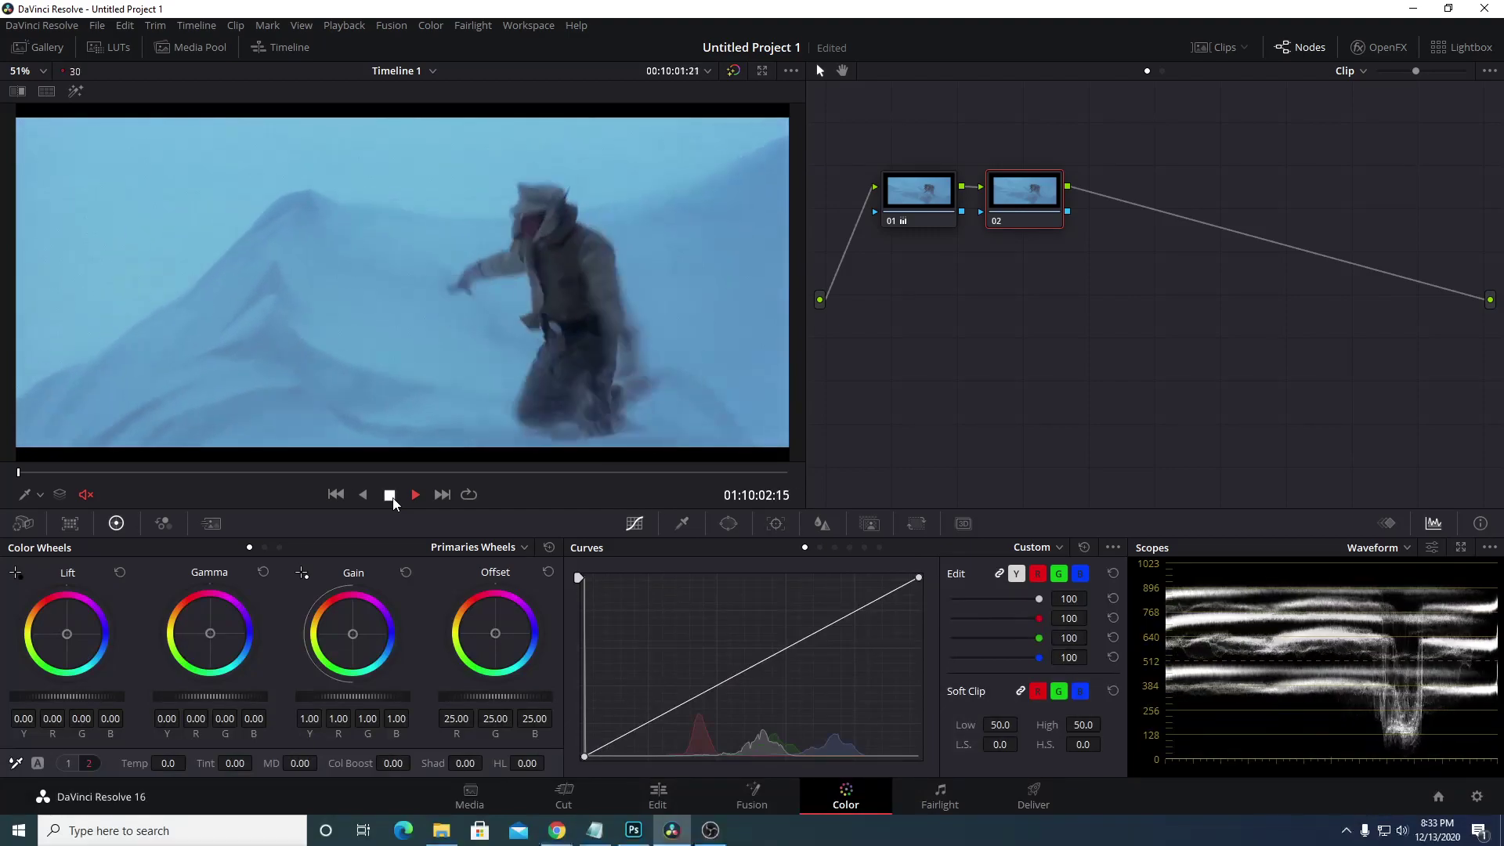
# Stop playback and lower node 02's saturation to about 30
pyautogui.click(391, 495)
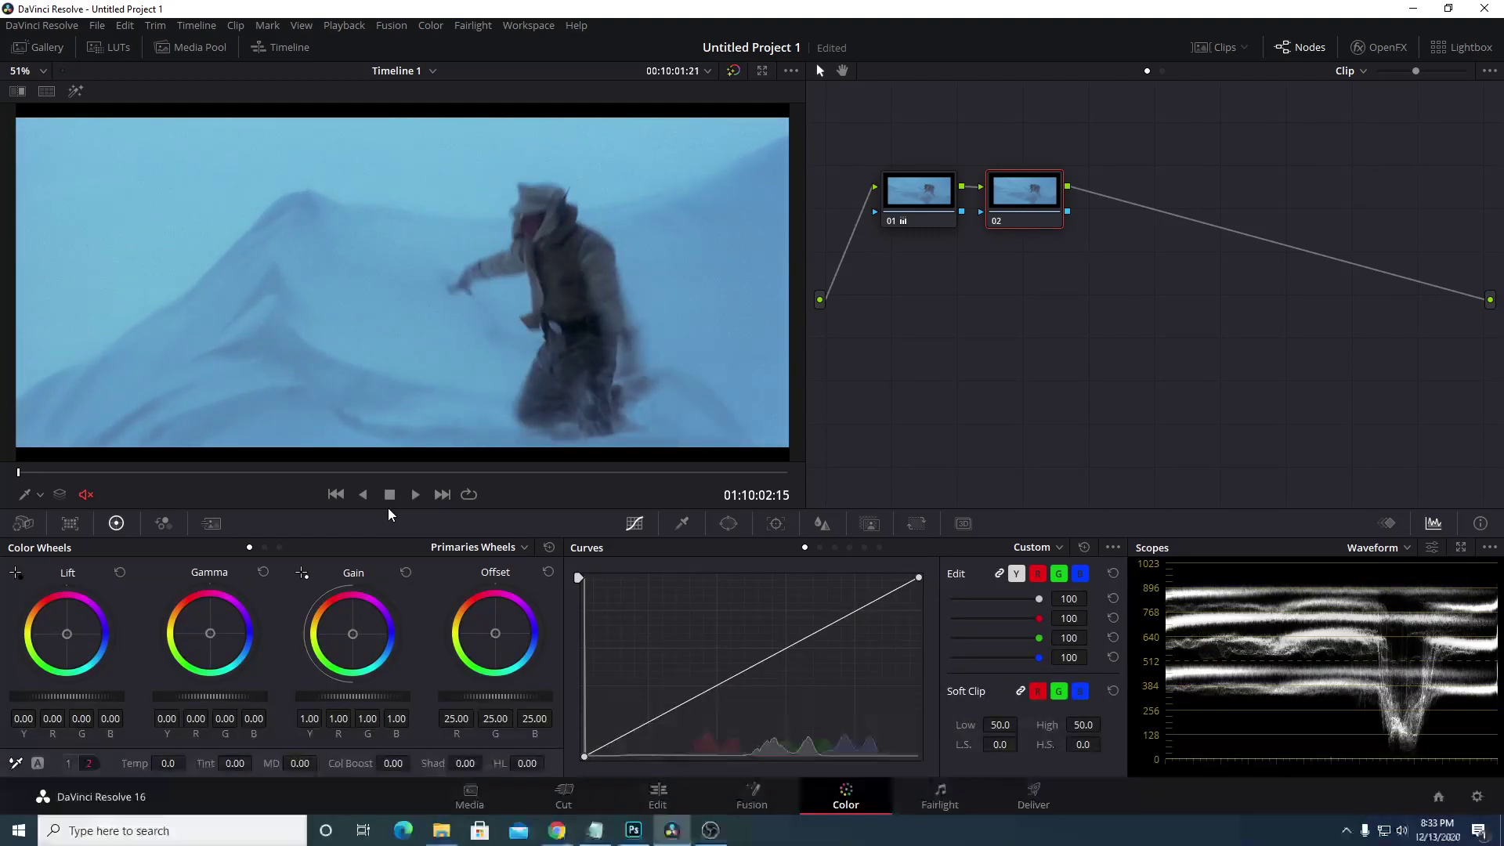
pyautogui.click(67, 763)
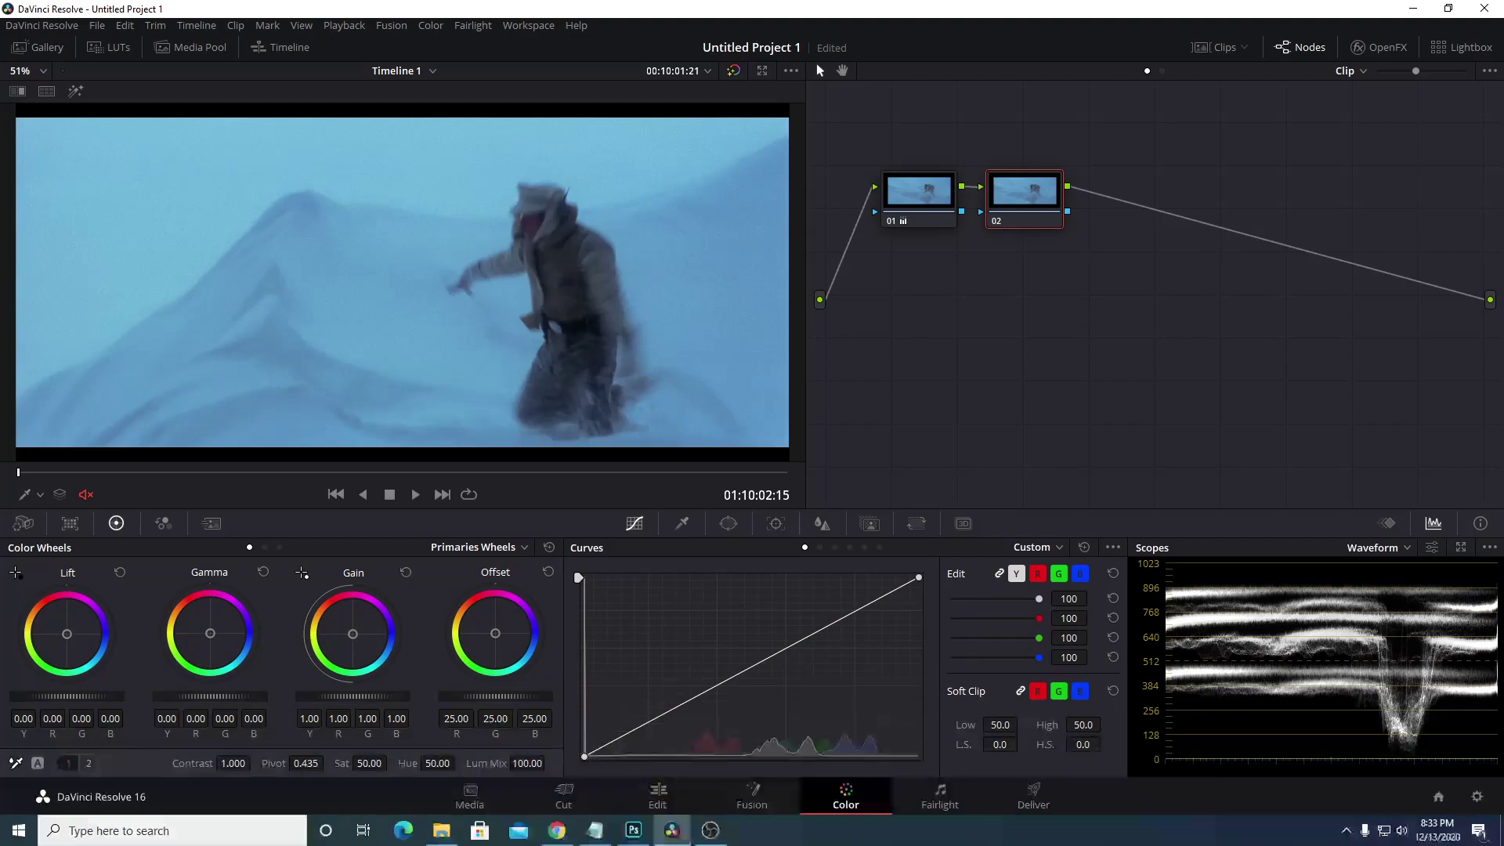
pyautogui.moveTo(369, 763); pyautogui.dragTo(395, 762)
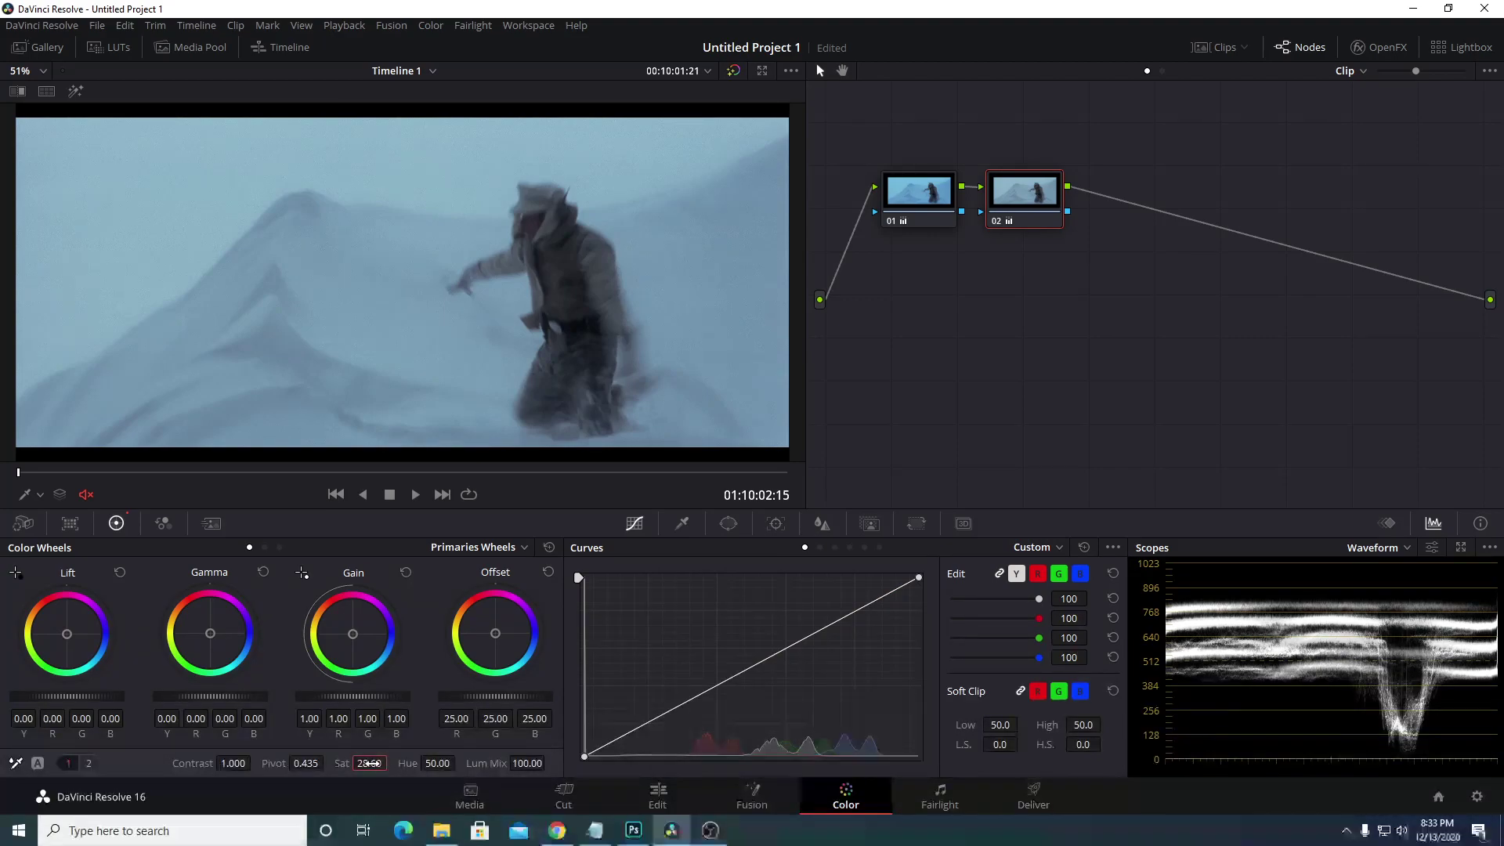
pyautogui.moveTo(369, 763); pyautogui.dragTo(371, 763)
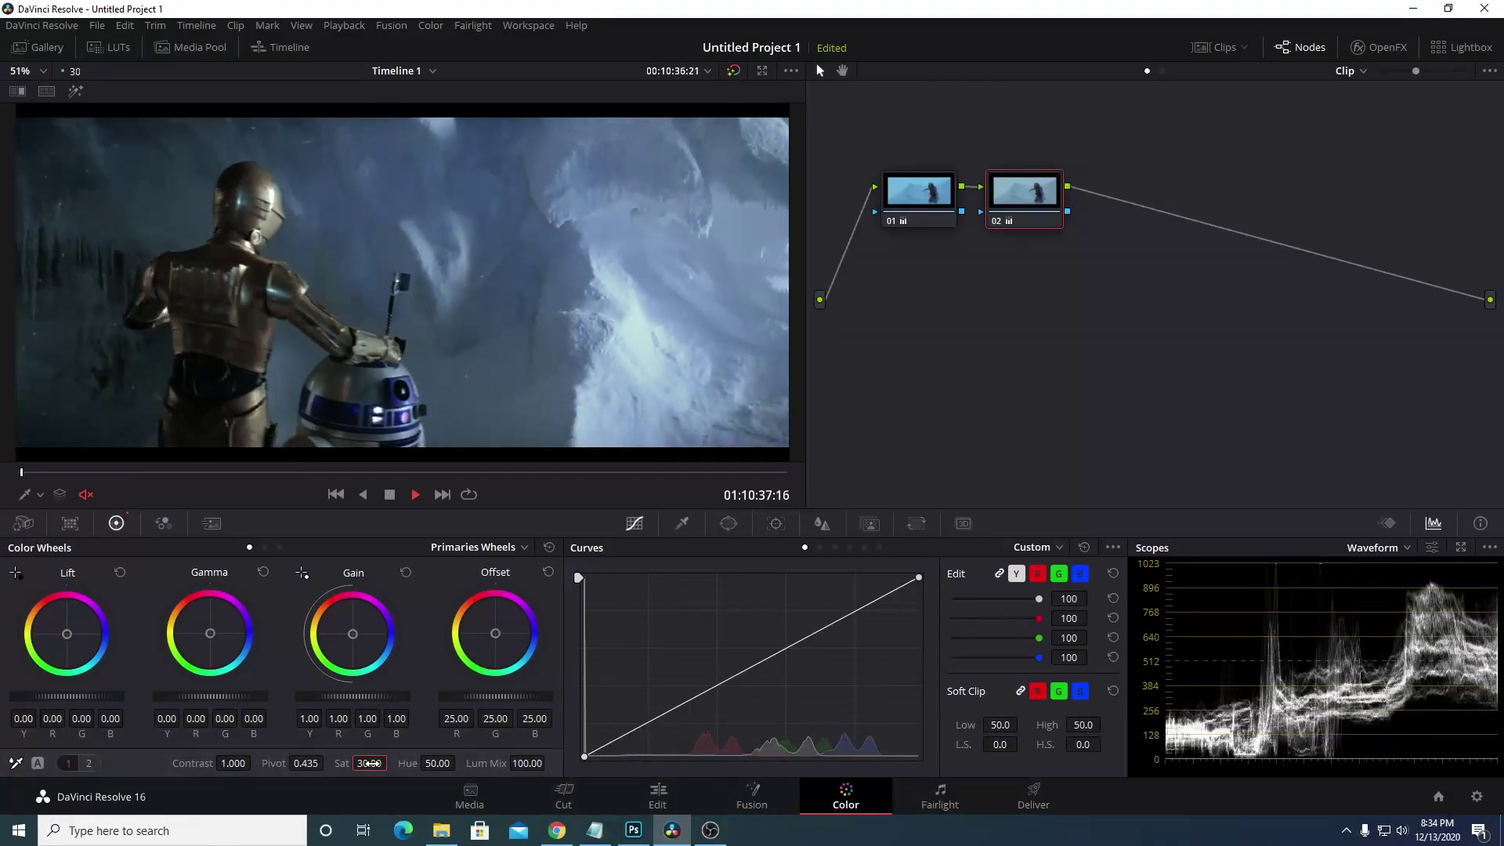
# Stop playback on the C-3PO and R2-D2 frame at 01:10:39:04
pyautogui.press('space')
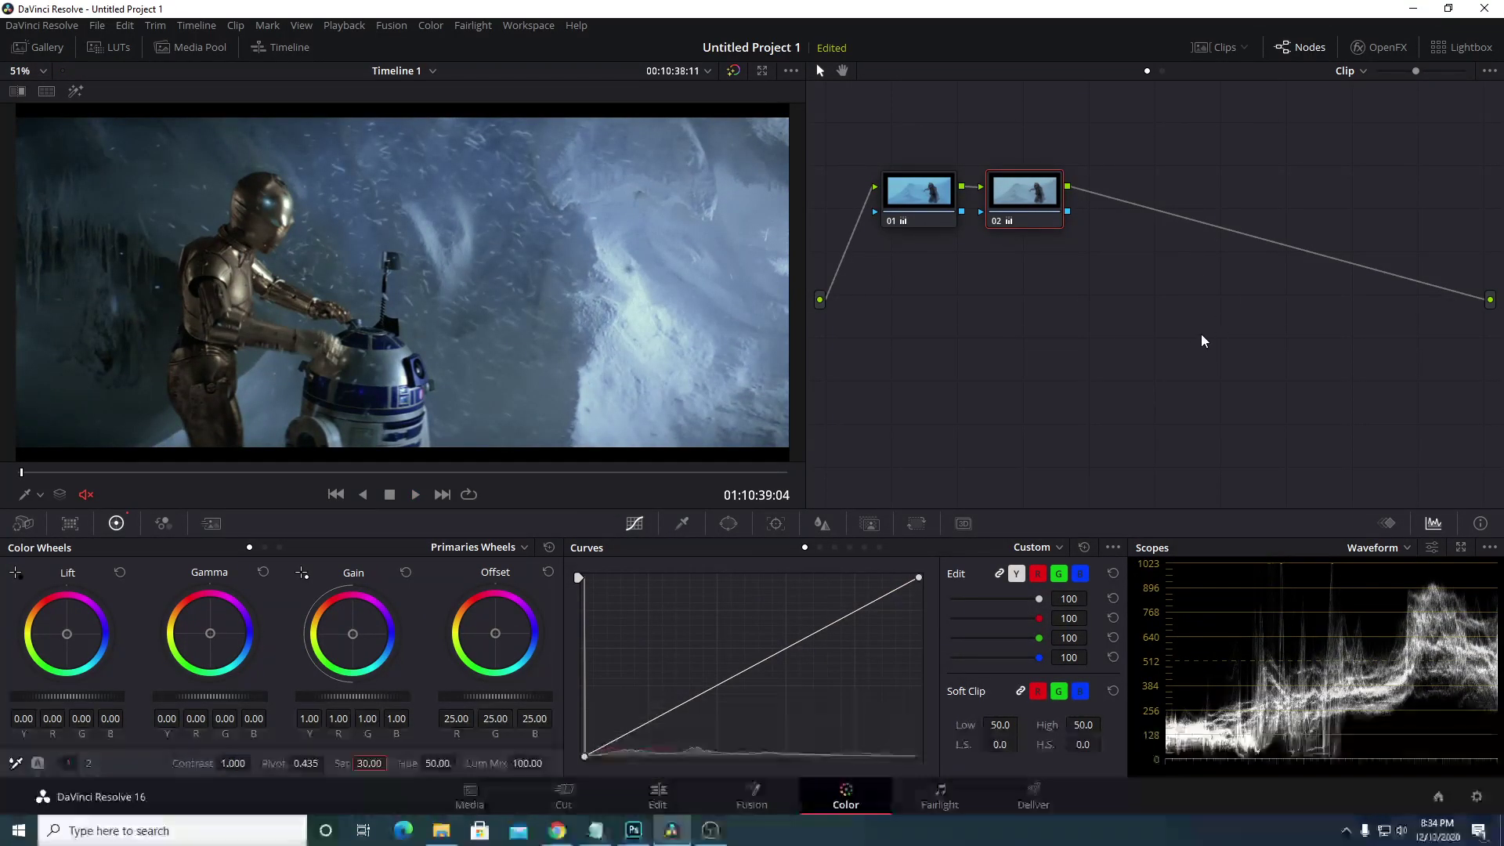
# Add serial node 03 after node 02
pyautogui.rightClick(1013, 185)
pyautogui.moveTo(1096, 270)
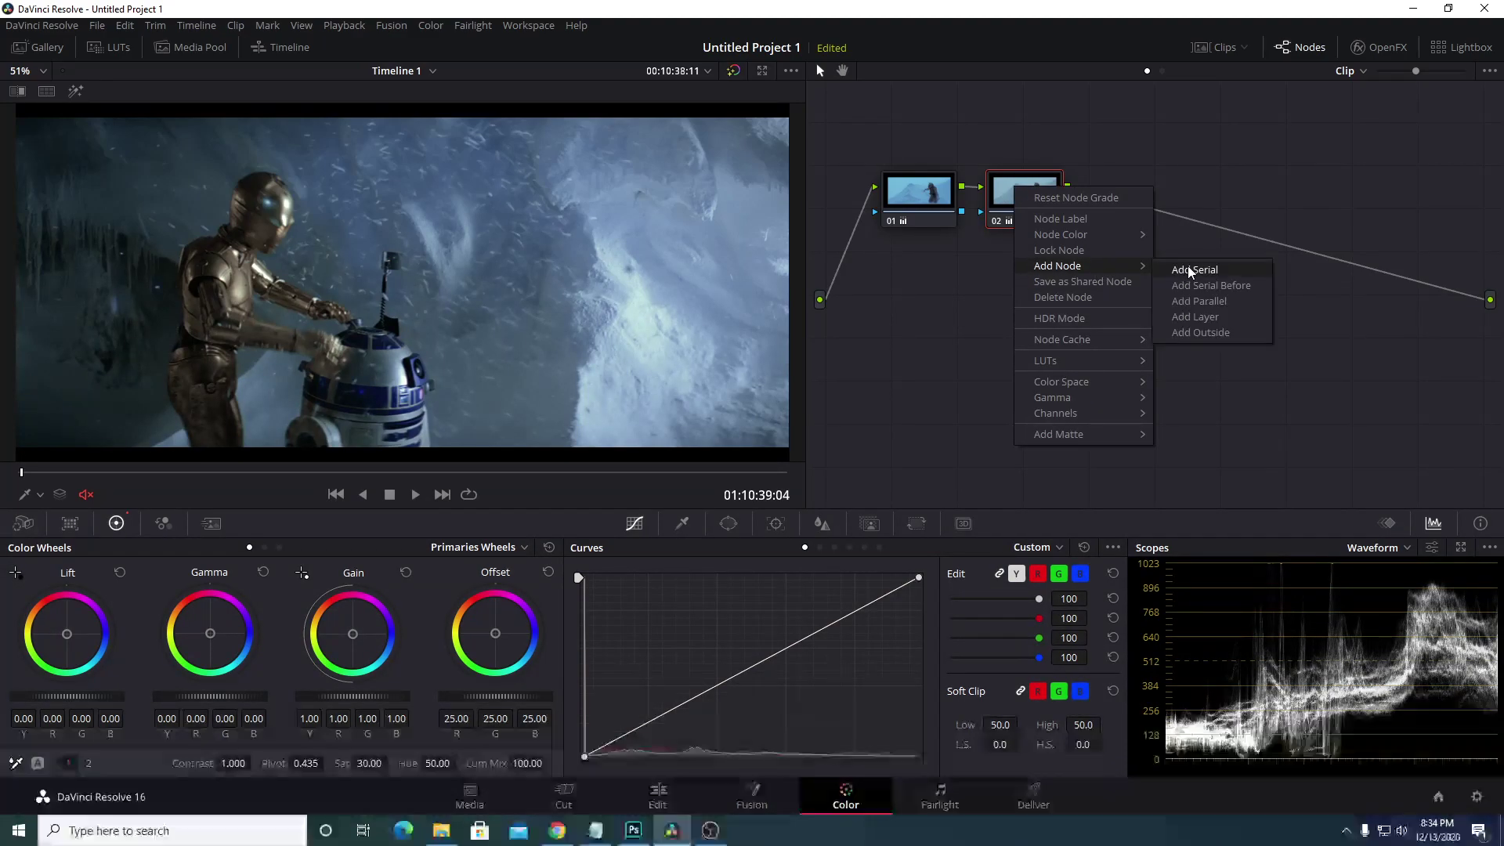
pyautogui.click(1187, 266)
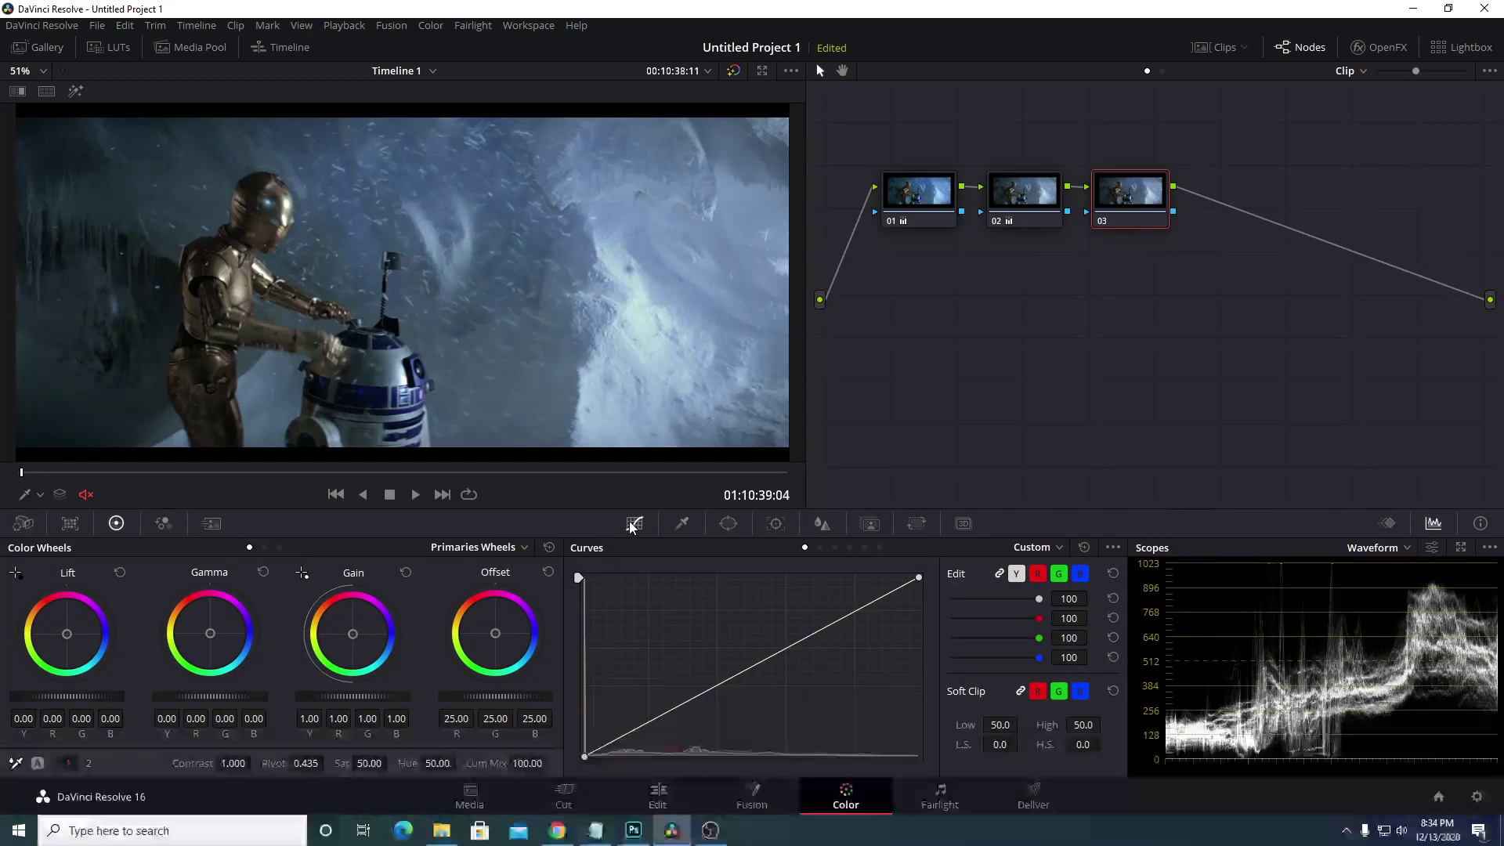
# On the Hue vs Sat curve, boost orange-yellow saturation to 1.88
pyautogui.click(833, 548)
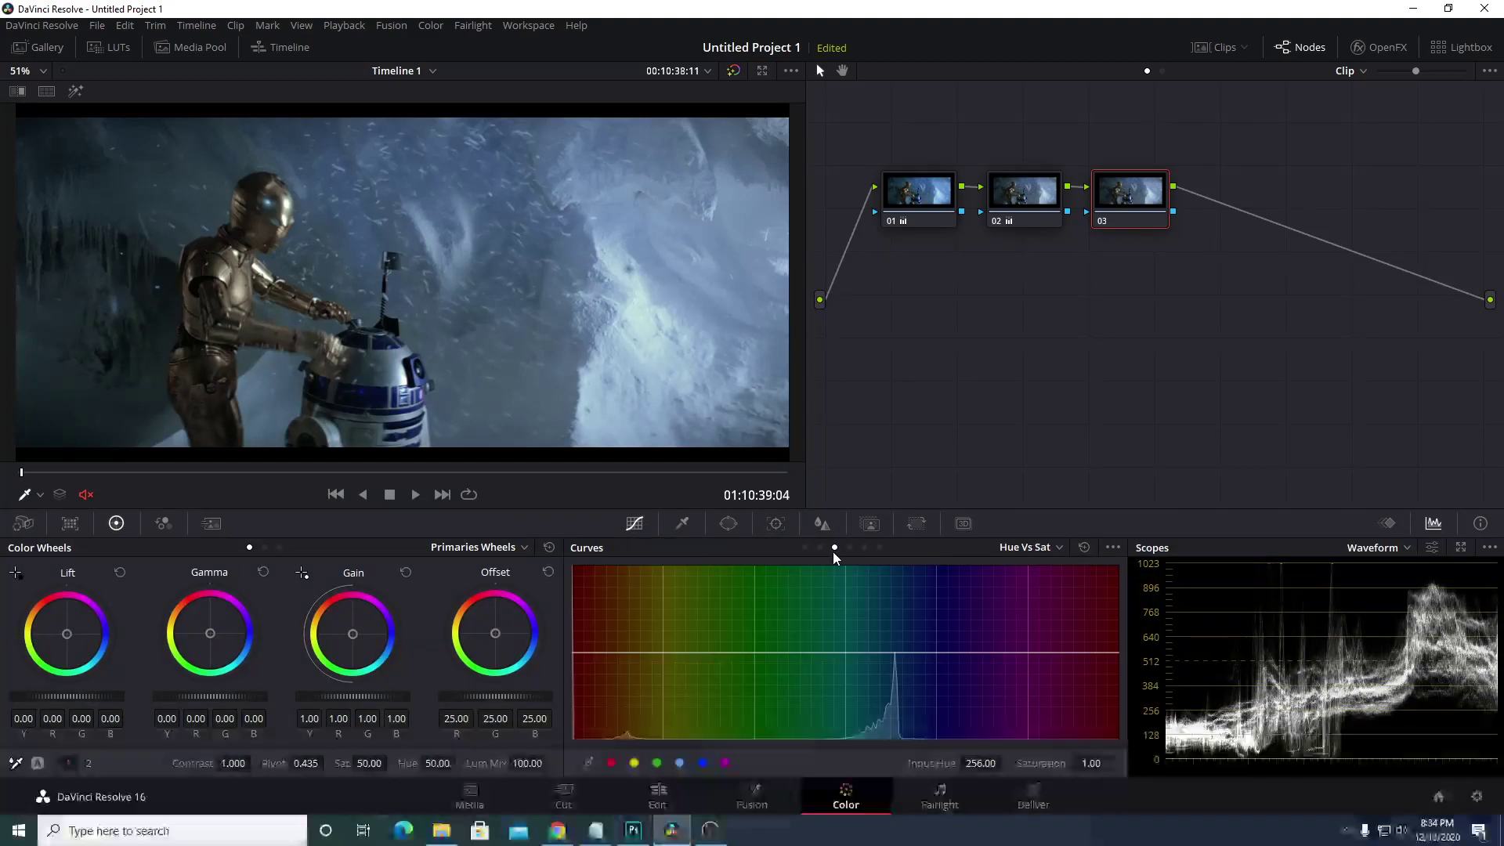
pyautogui.click(663, 652)
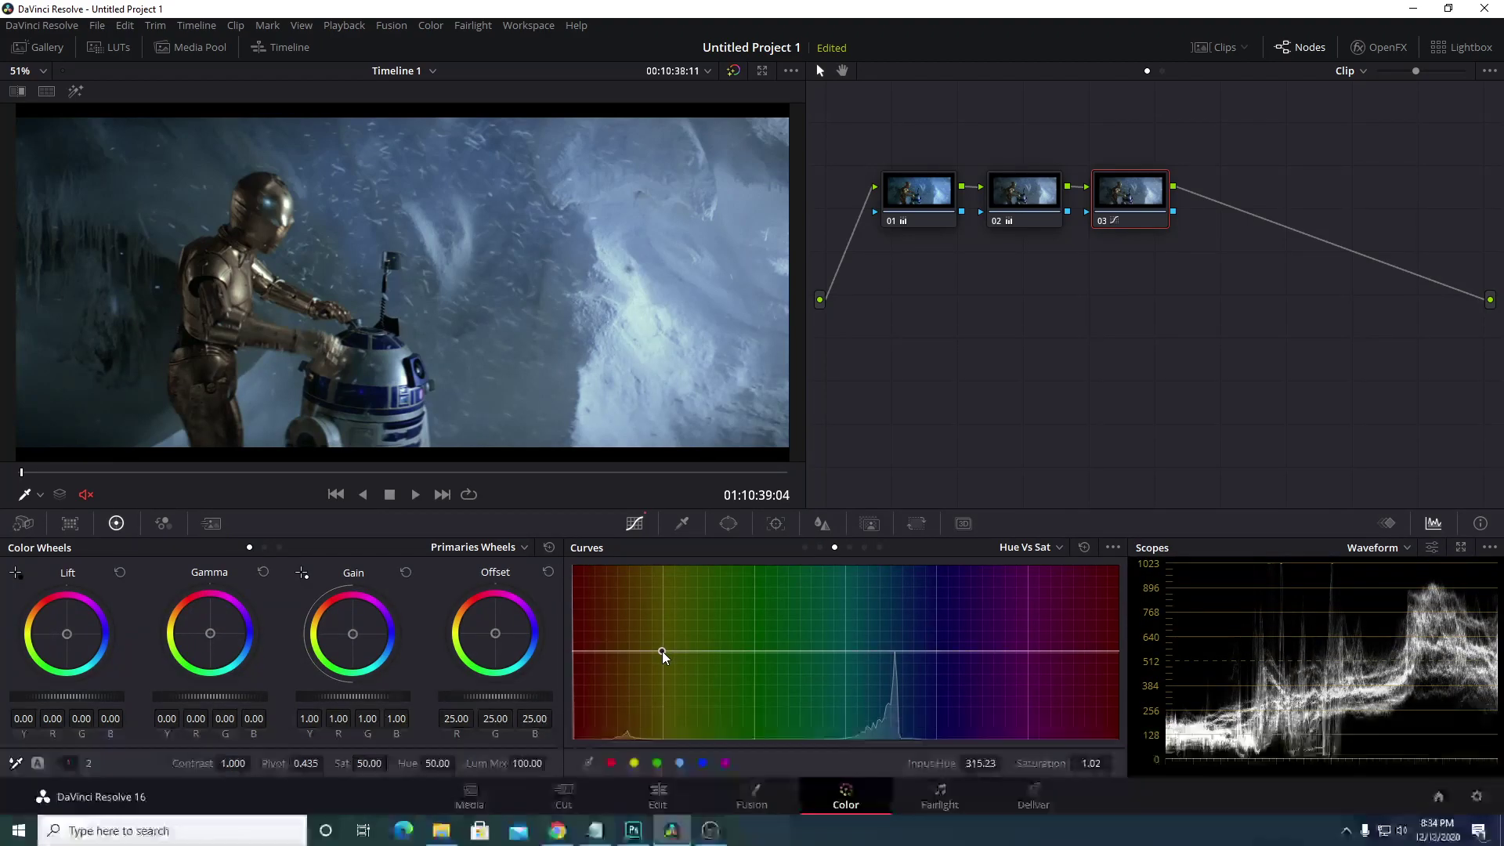
pyautogui.click(754, 653)
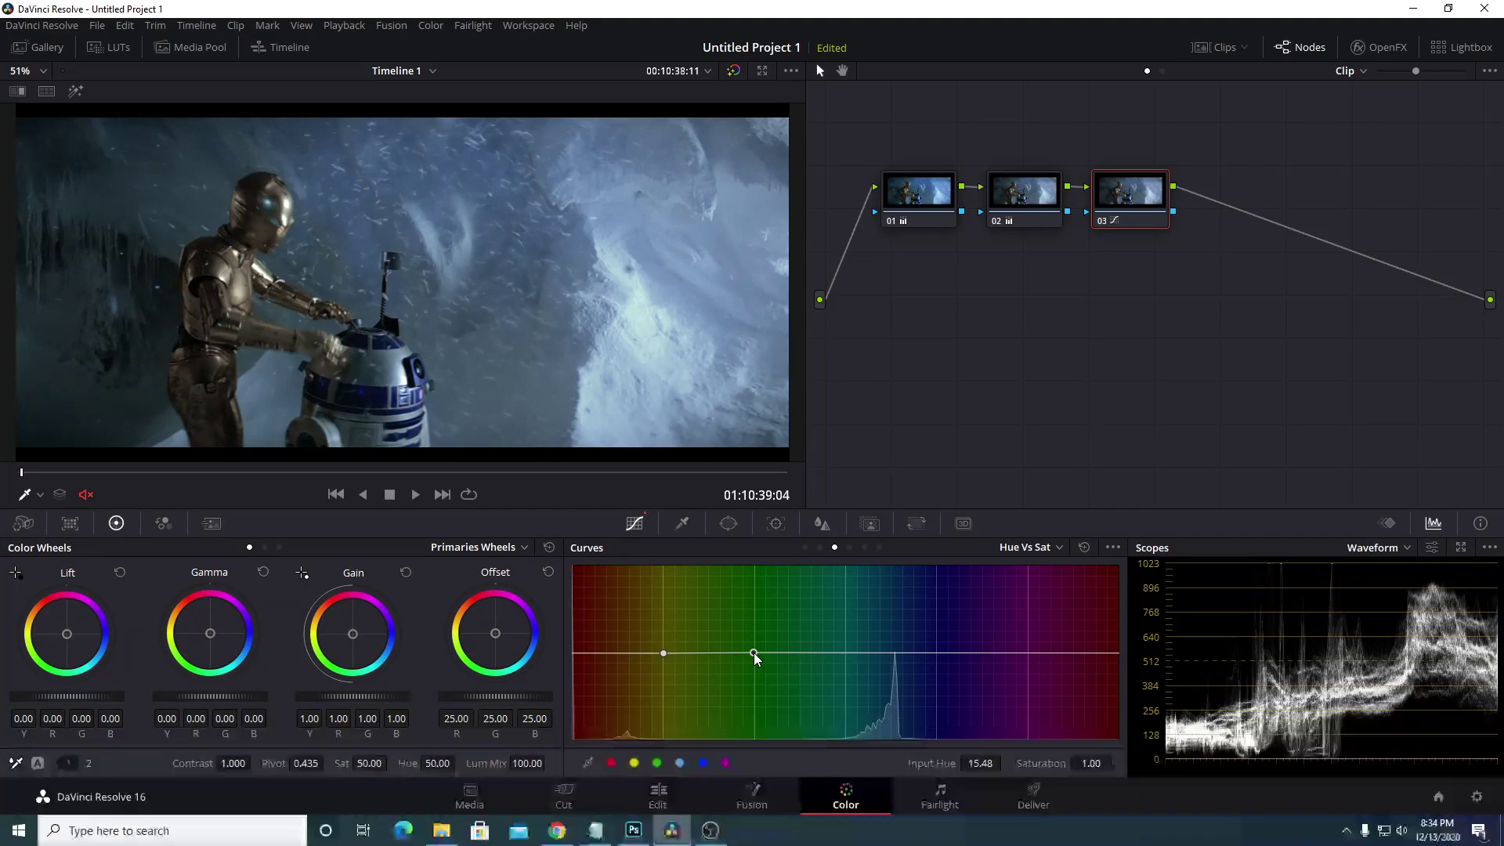
pyautogui.moveTo(753, 652); pyautogui.dragTo(753, 653)
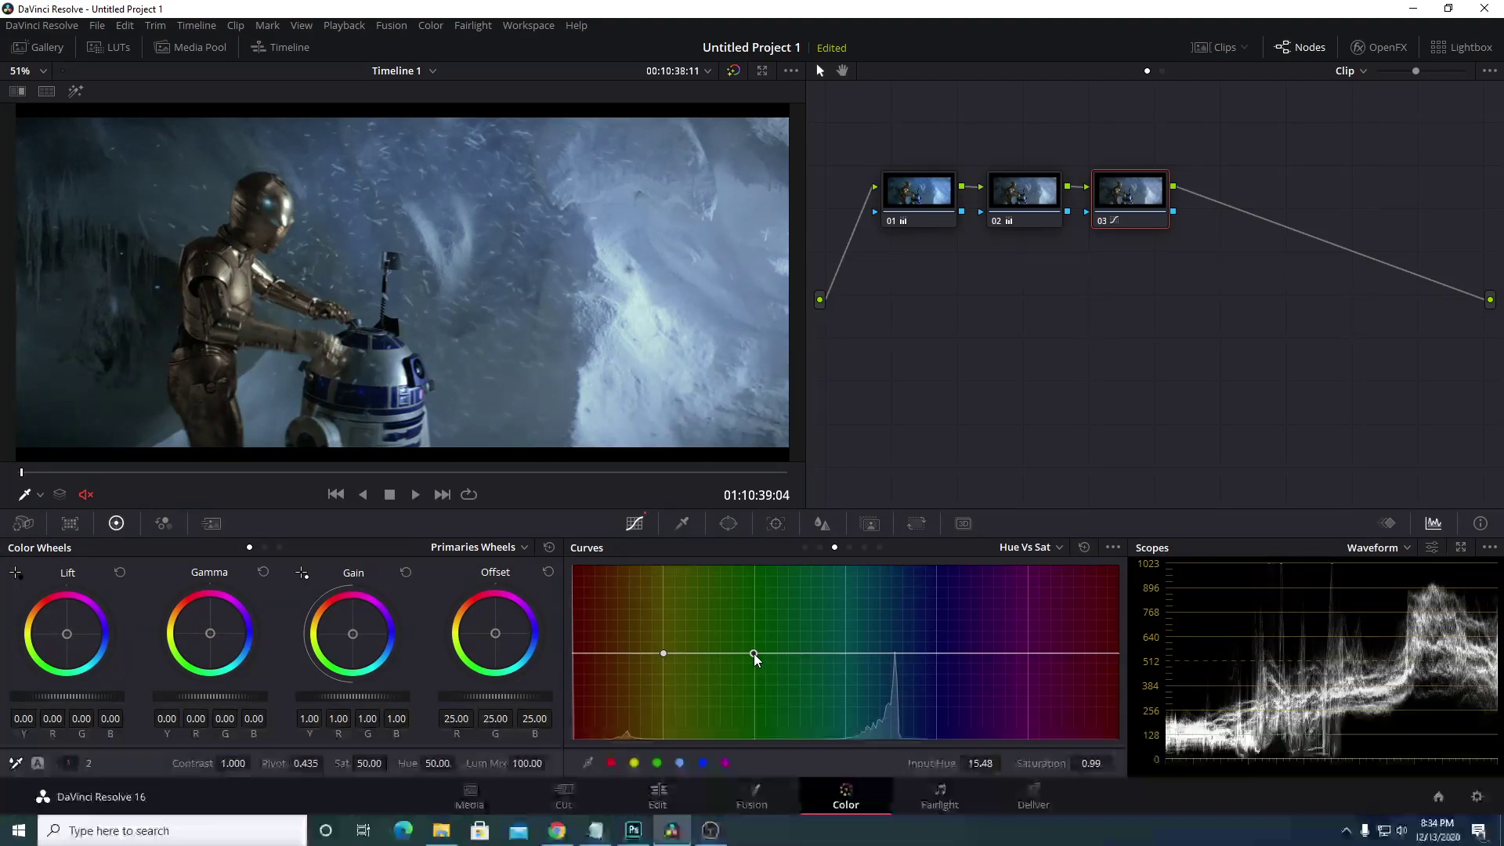
pyautogui.click(573, 653)
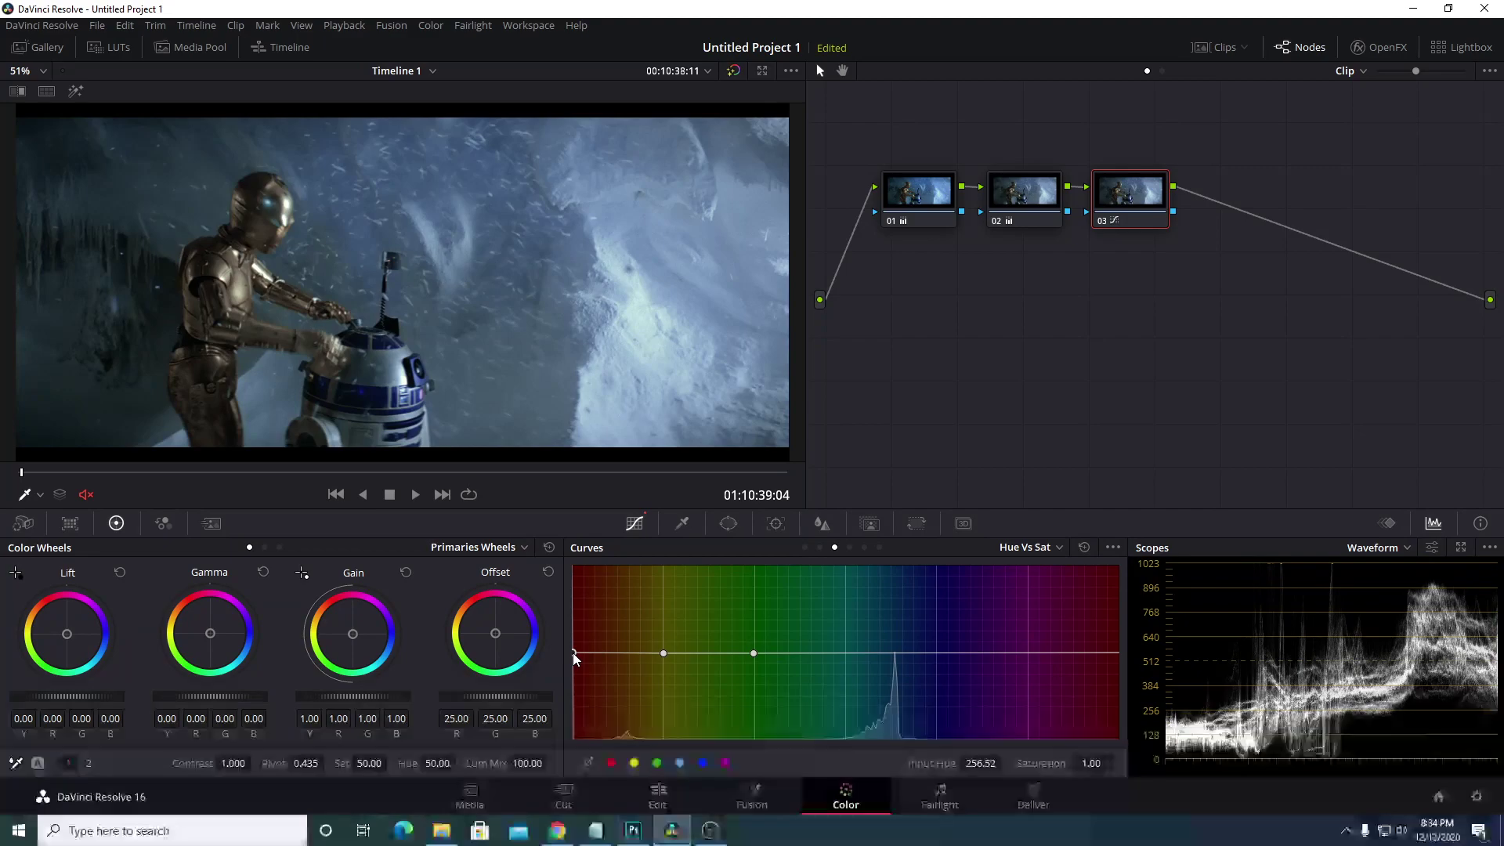
pyautogui.moveTo(660, 654); pyautogui.dragTo(661, 575)
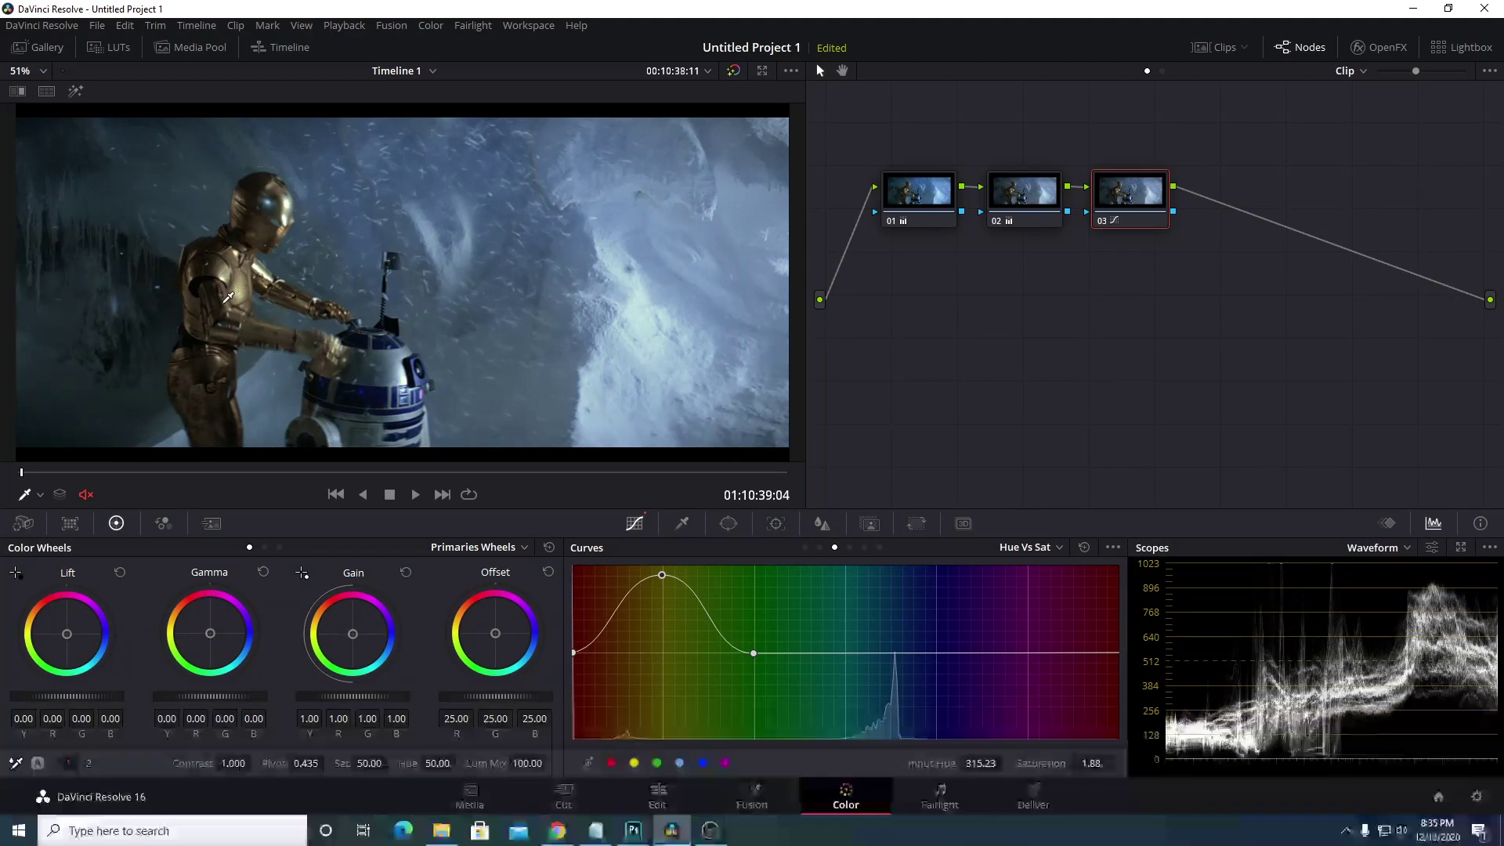
# On node 03's Hue vs Hue curve, rotate the gold hues by -16.07
pyautogui.click(819, 547)
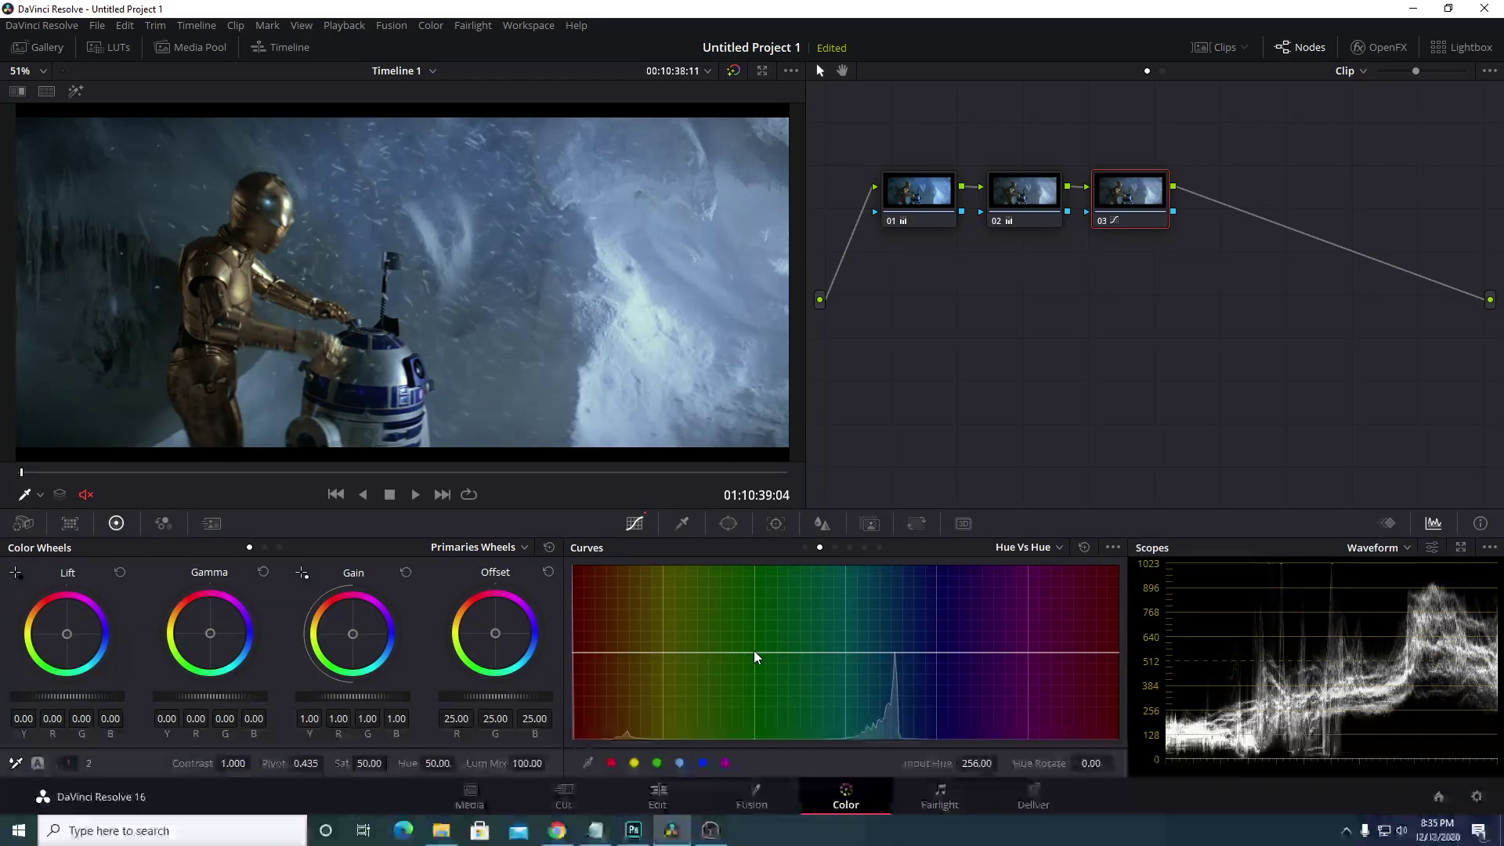
pyautogui.click(753, 652)
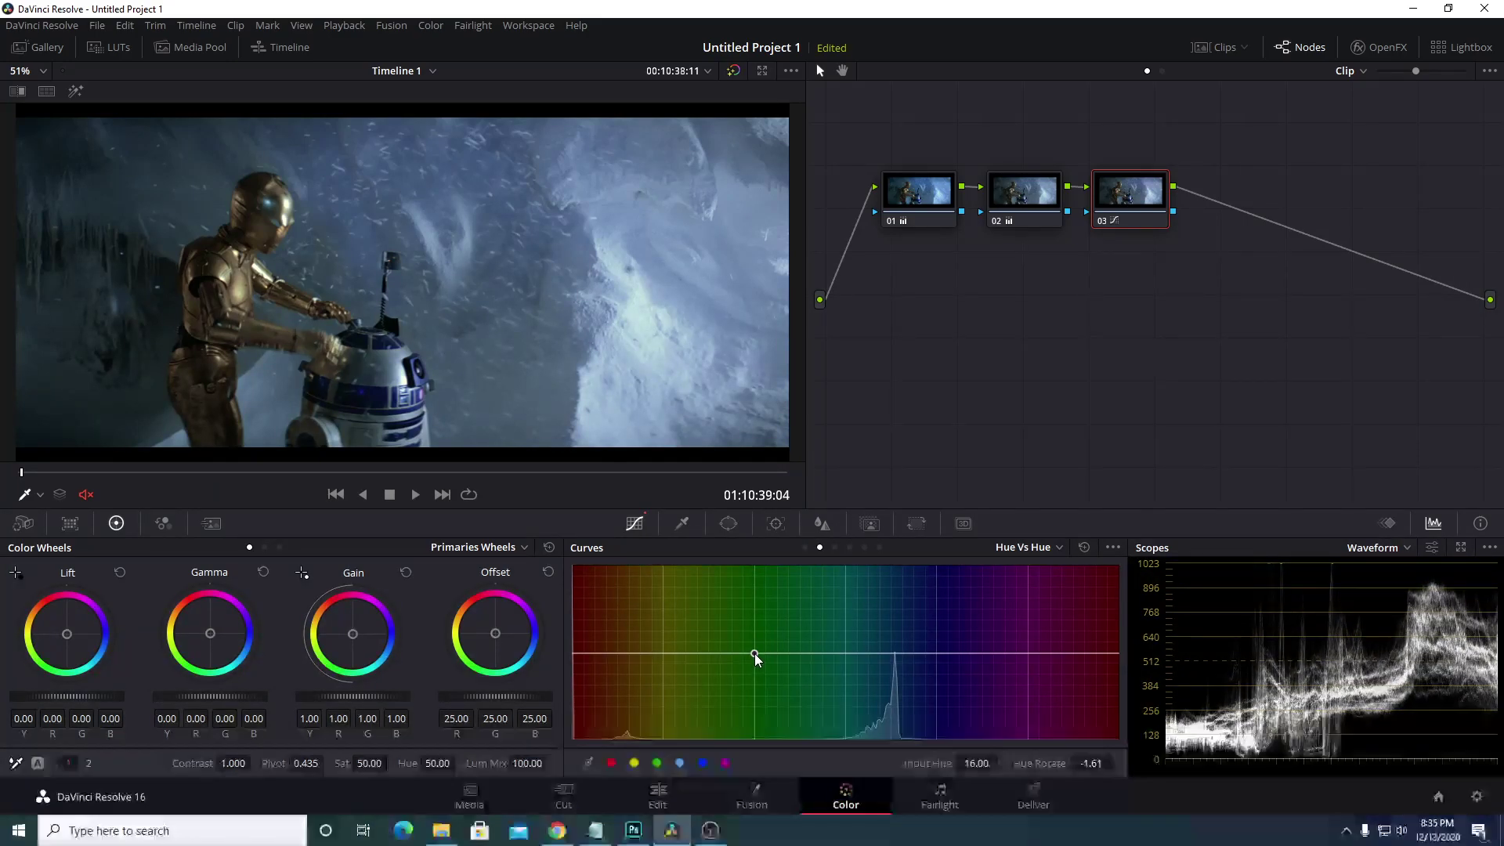
pyautogui.click(572, 651)
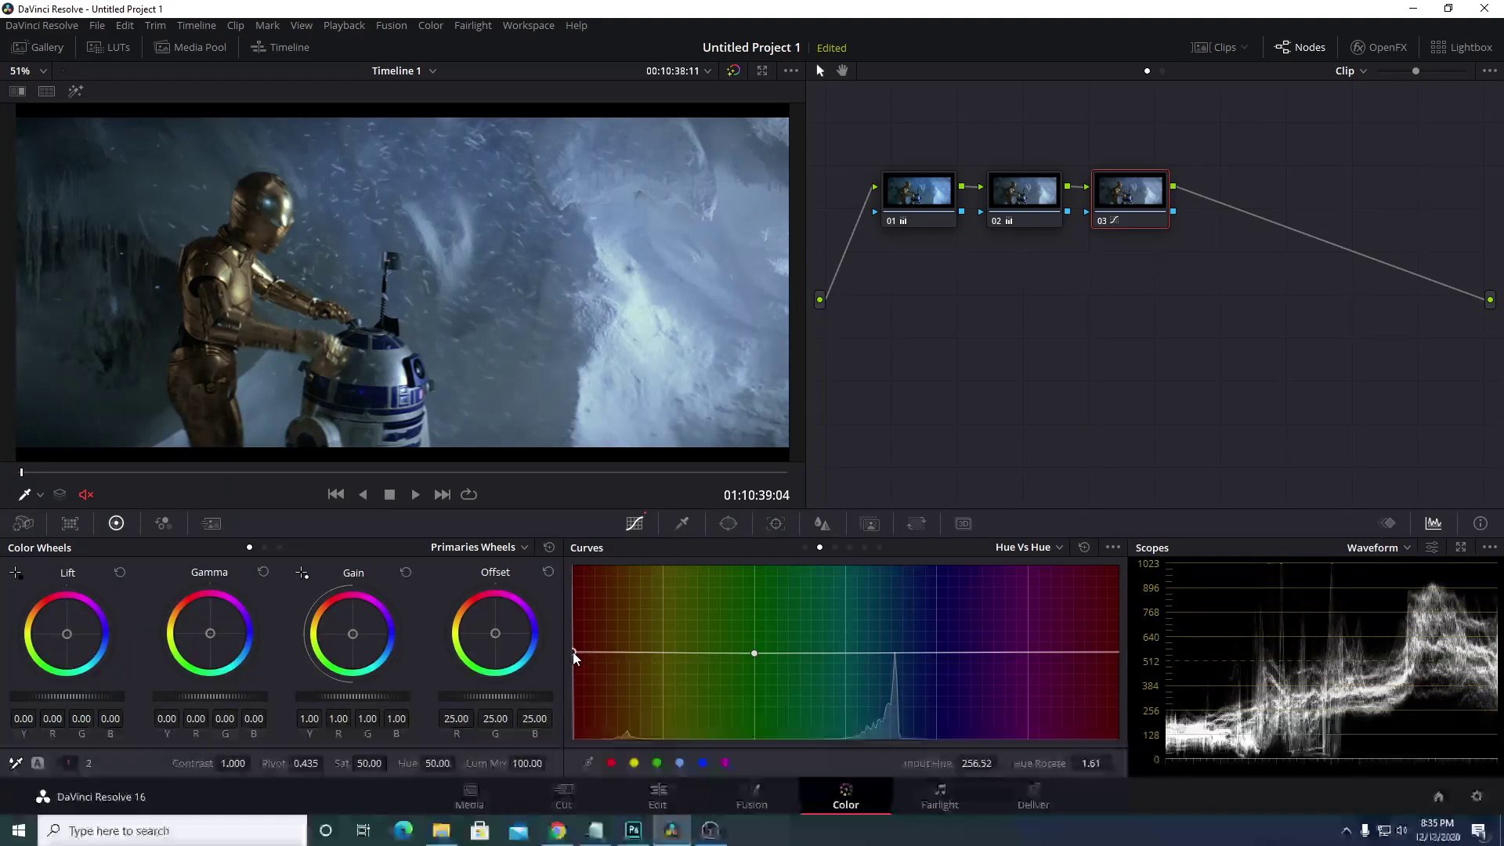
pyautogui.moveTo(571, 651); pyautogui.dragTo(664, 660)
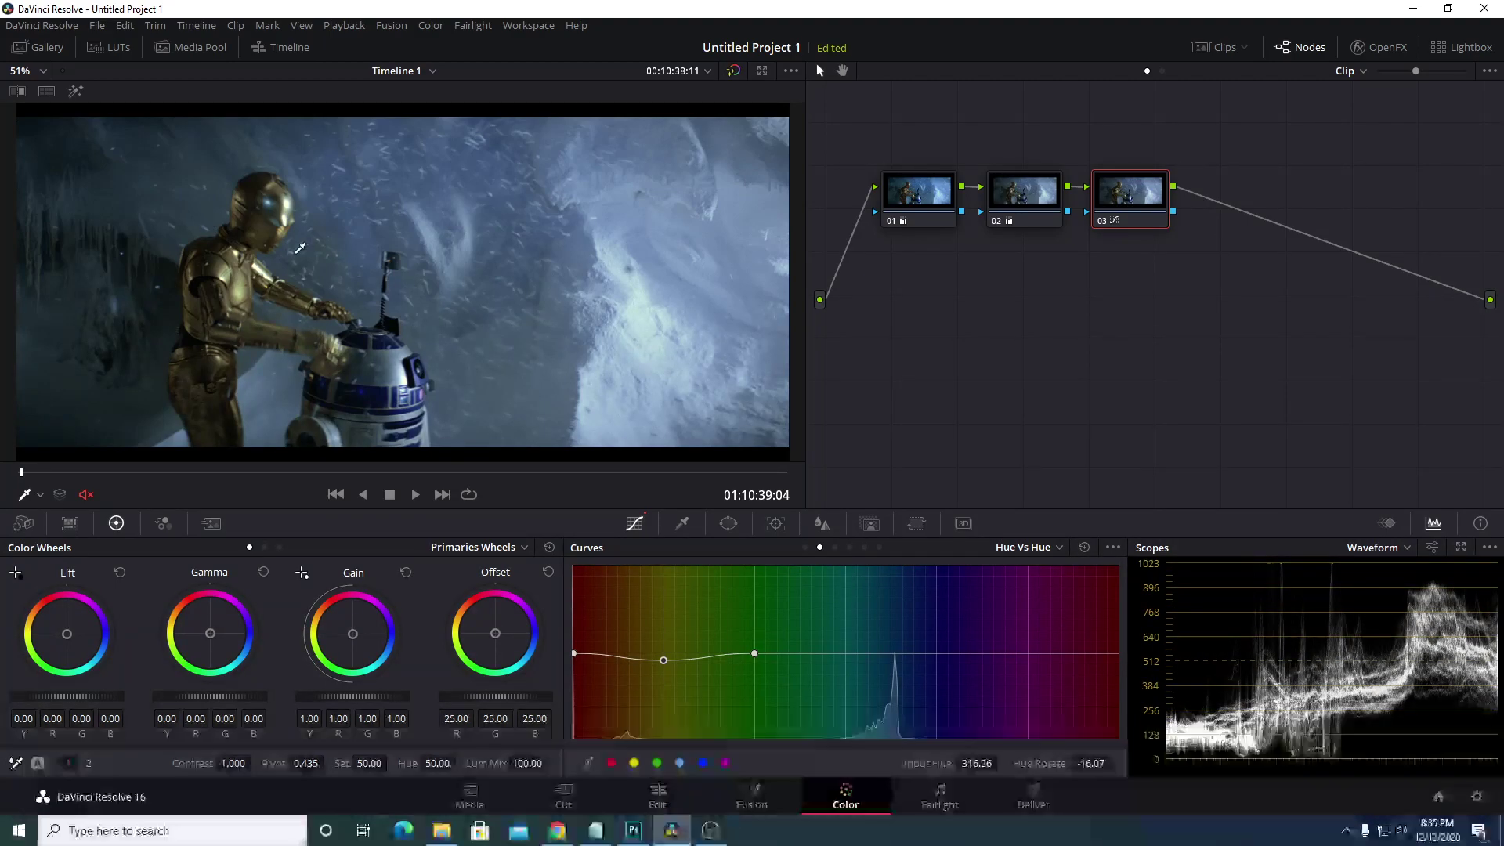
# Turn on the split-screen comparison with the original and play the footage
pyautogui.rightClick(393, 270)
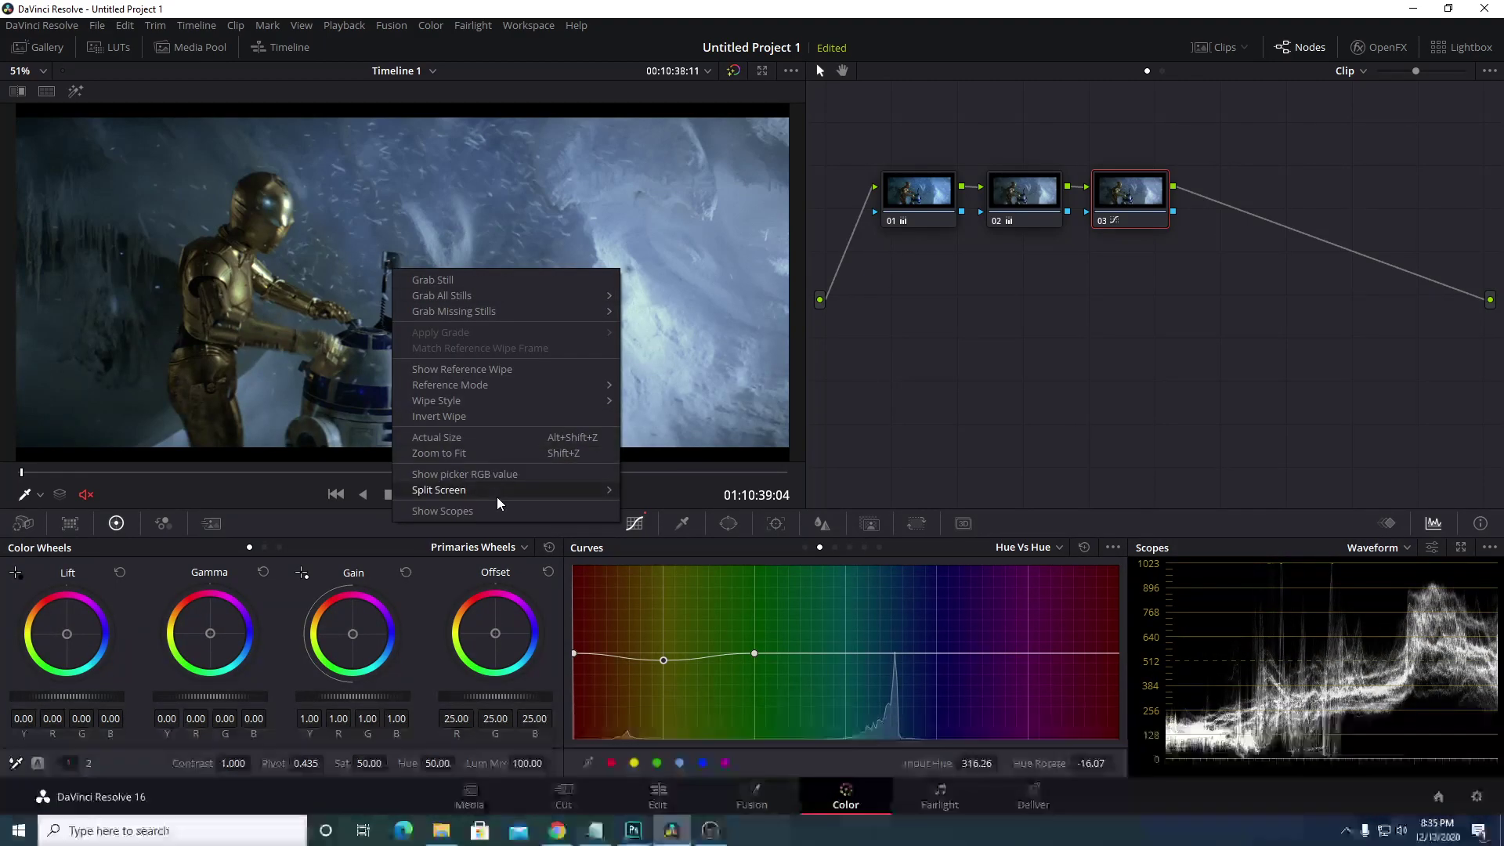
pyautogui.moveTo(497, 497)
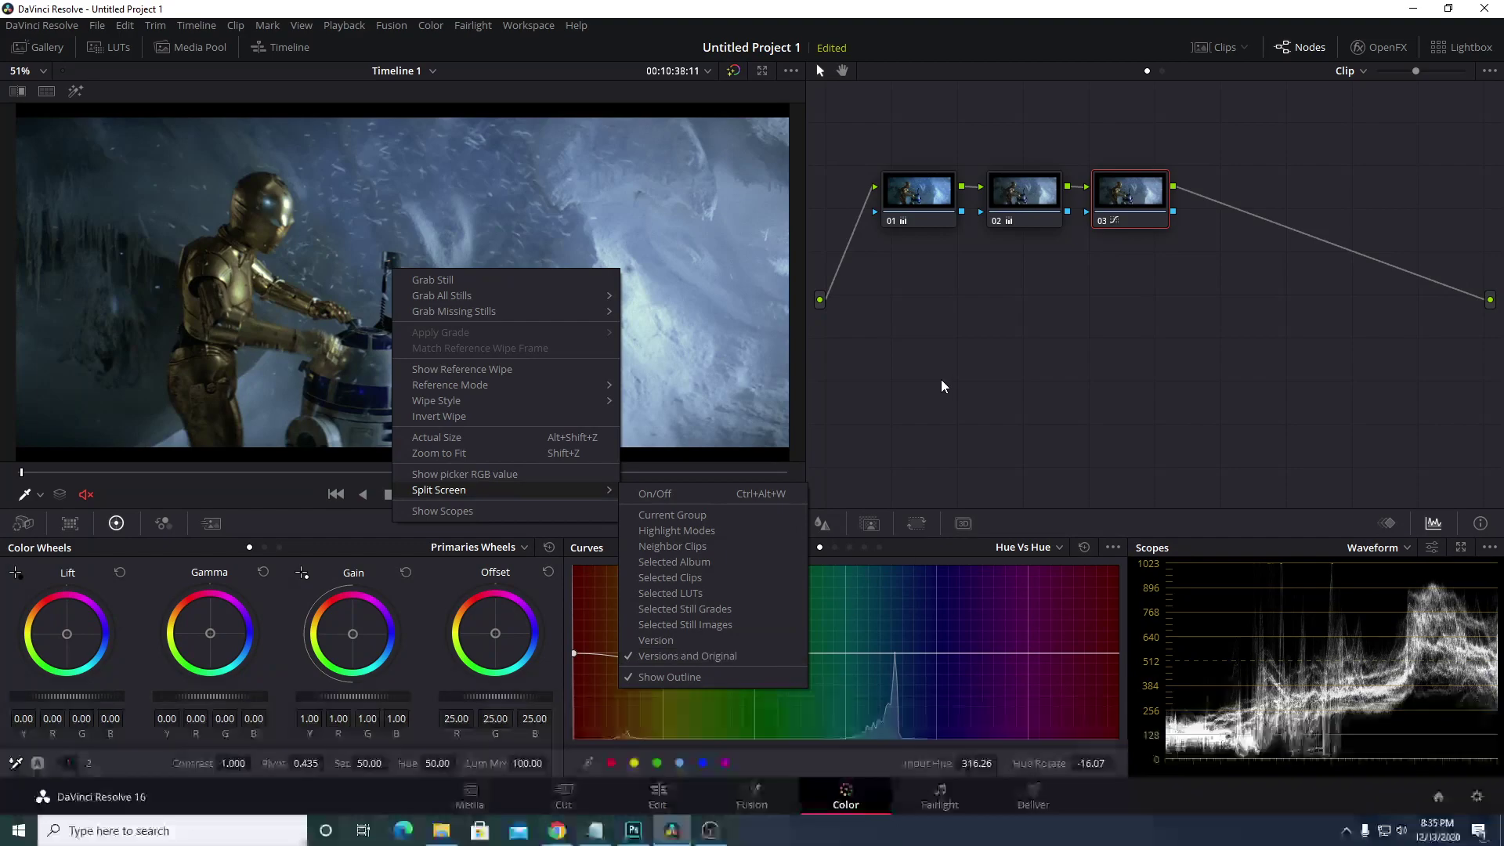
pyautogui.click(49, 92)
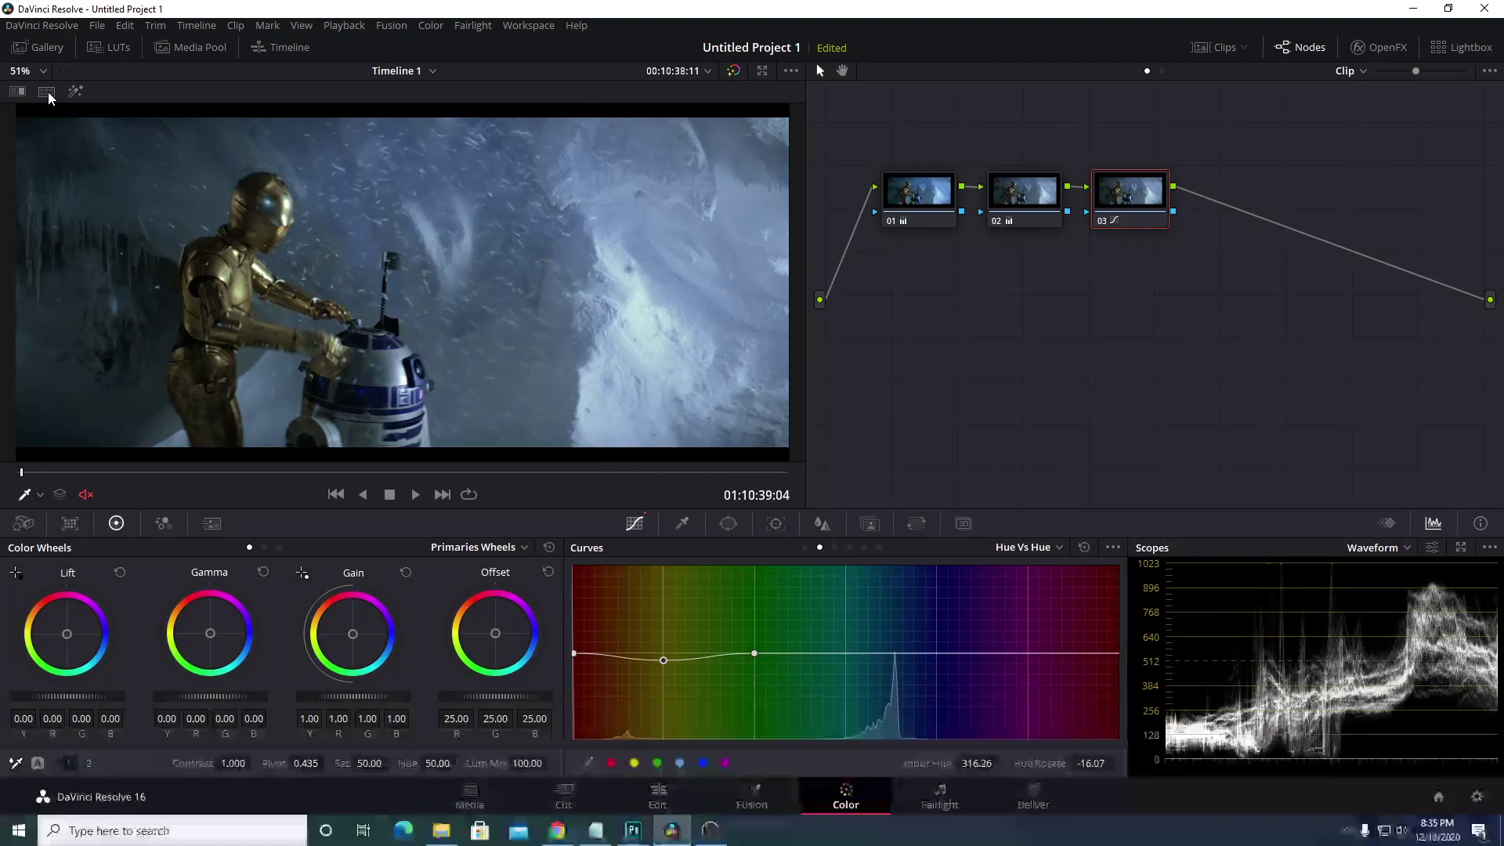
pyautogui.click(47, 91)
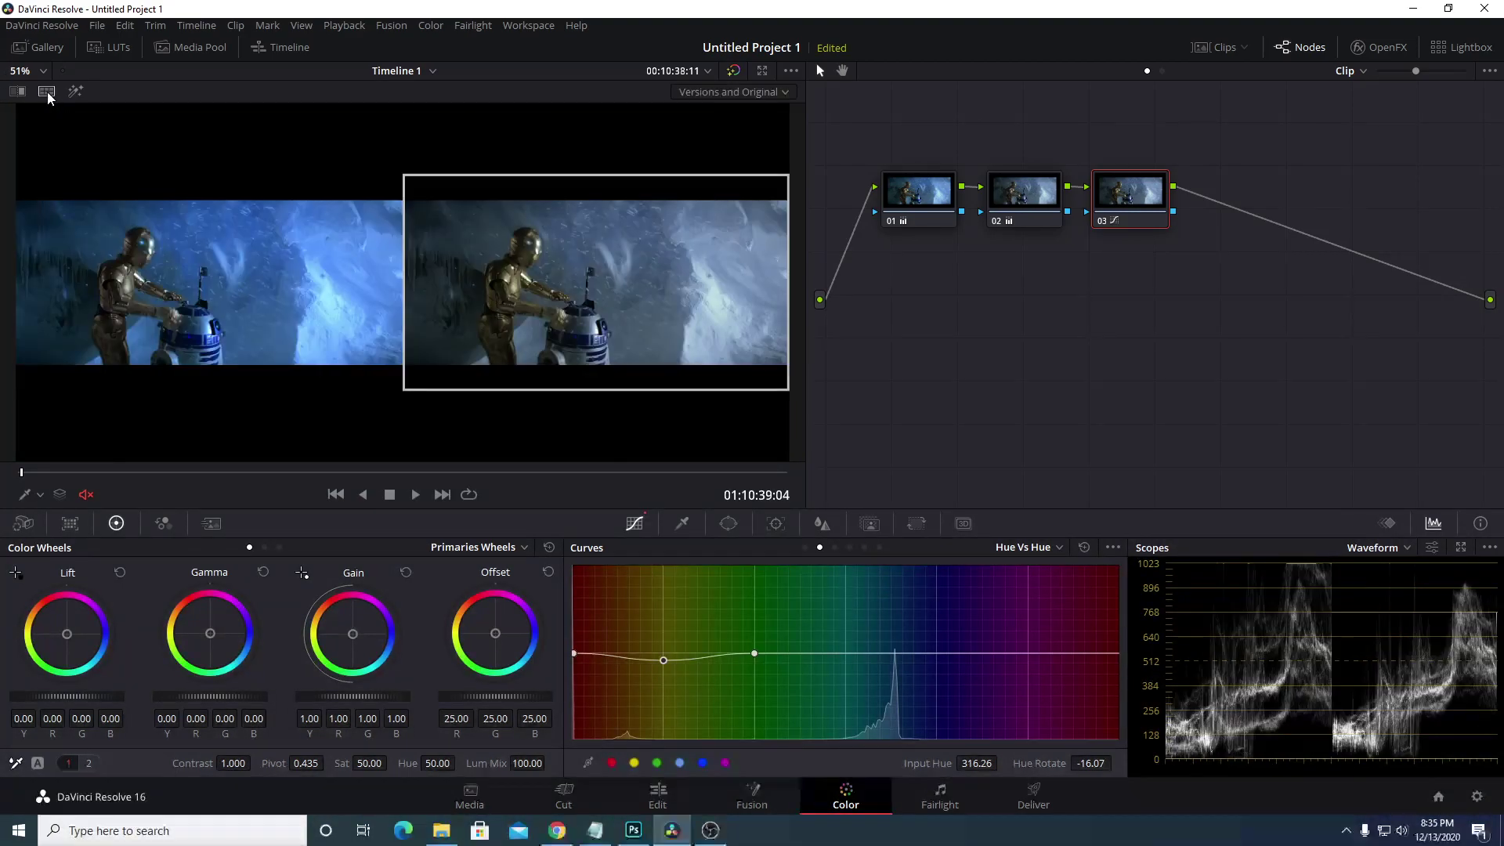
pyautogui.scroll(-1, 334, 223)
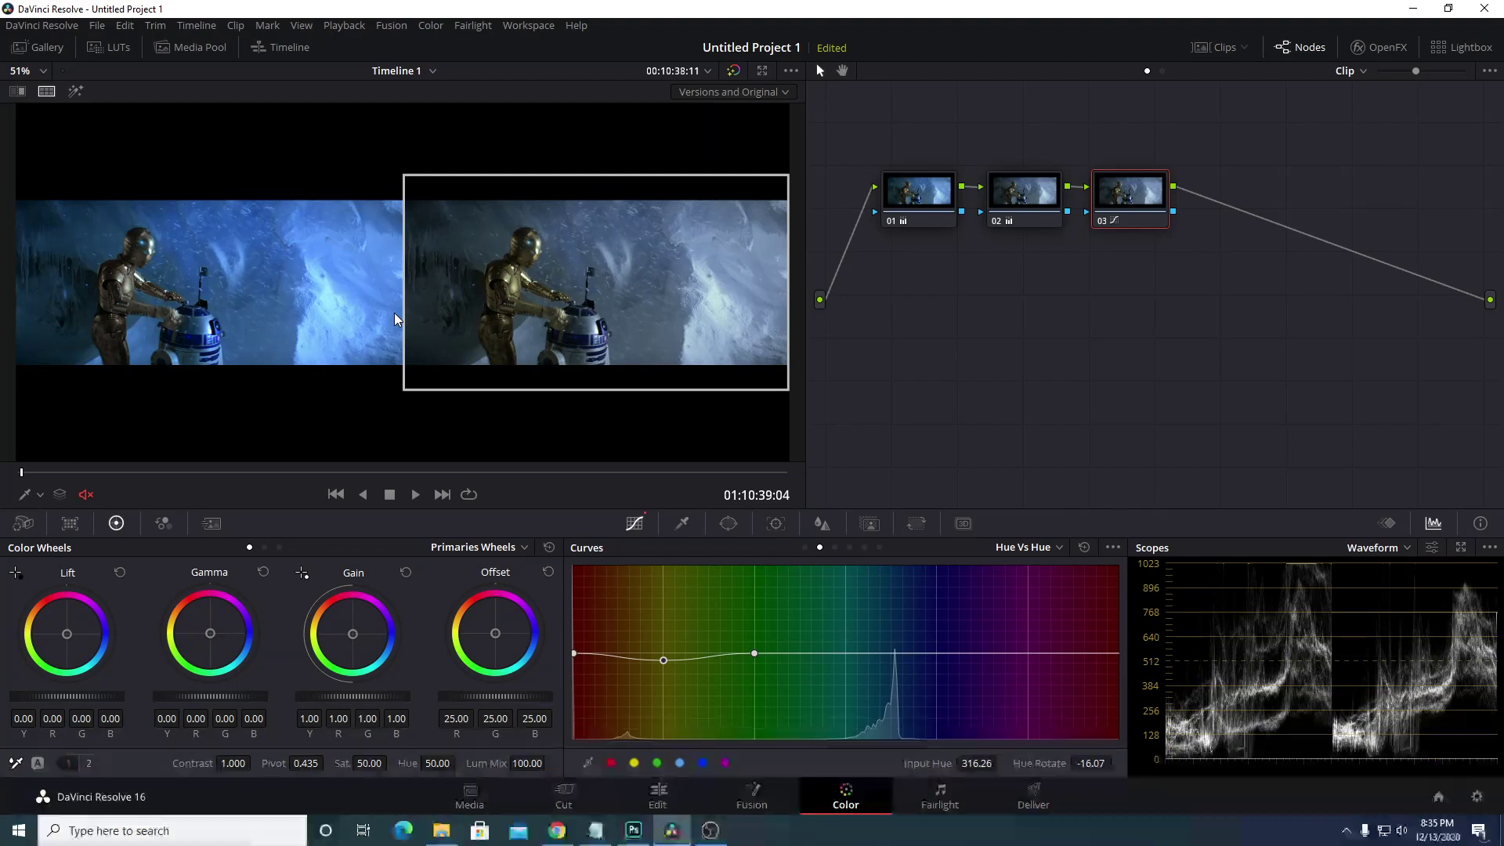
pyautogui.press('space')
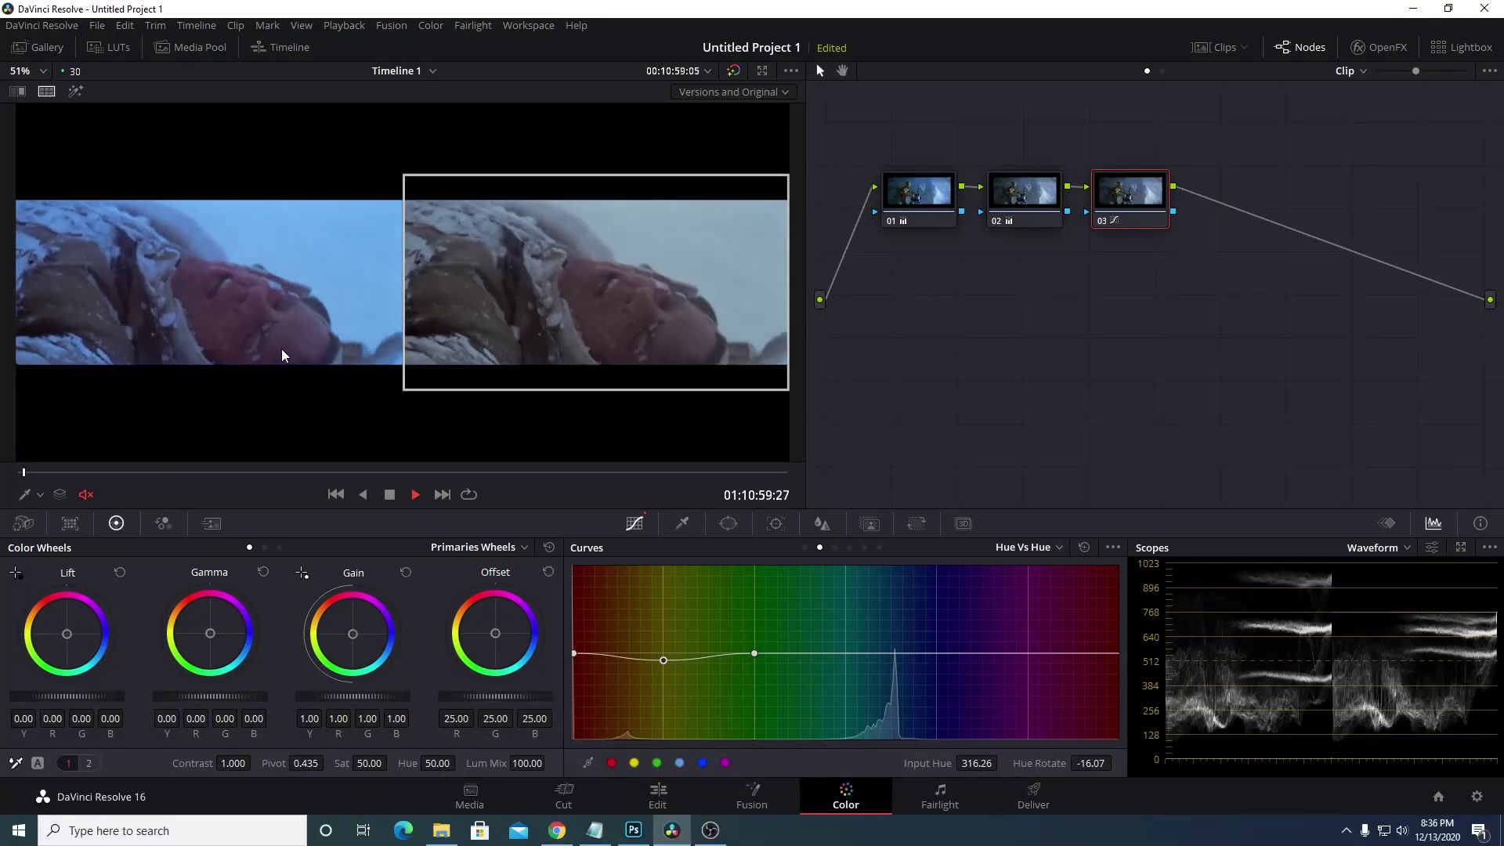
# Stop on the face close-up full-frame, then undo a trial red hue shift that turned everything green
pyautogui.press('space')
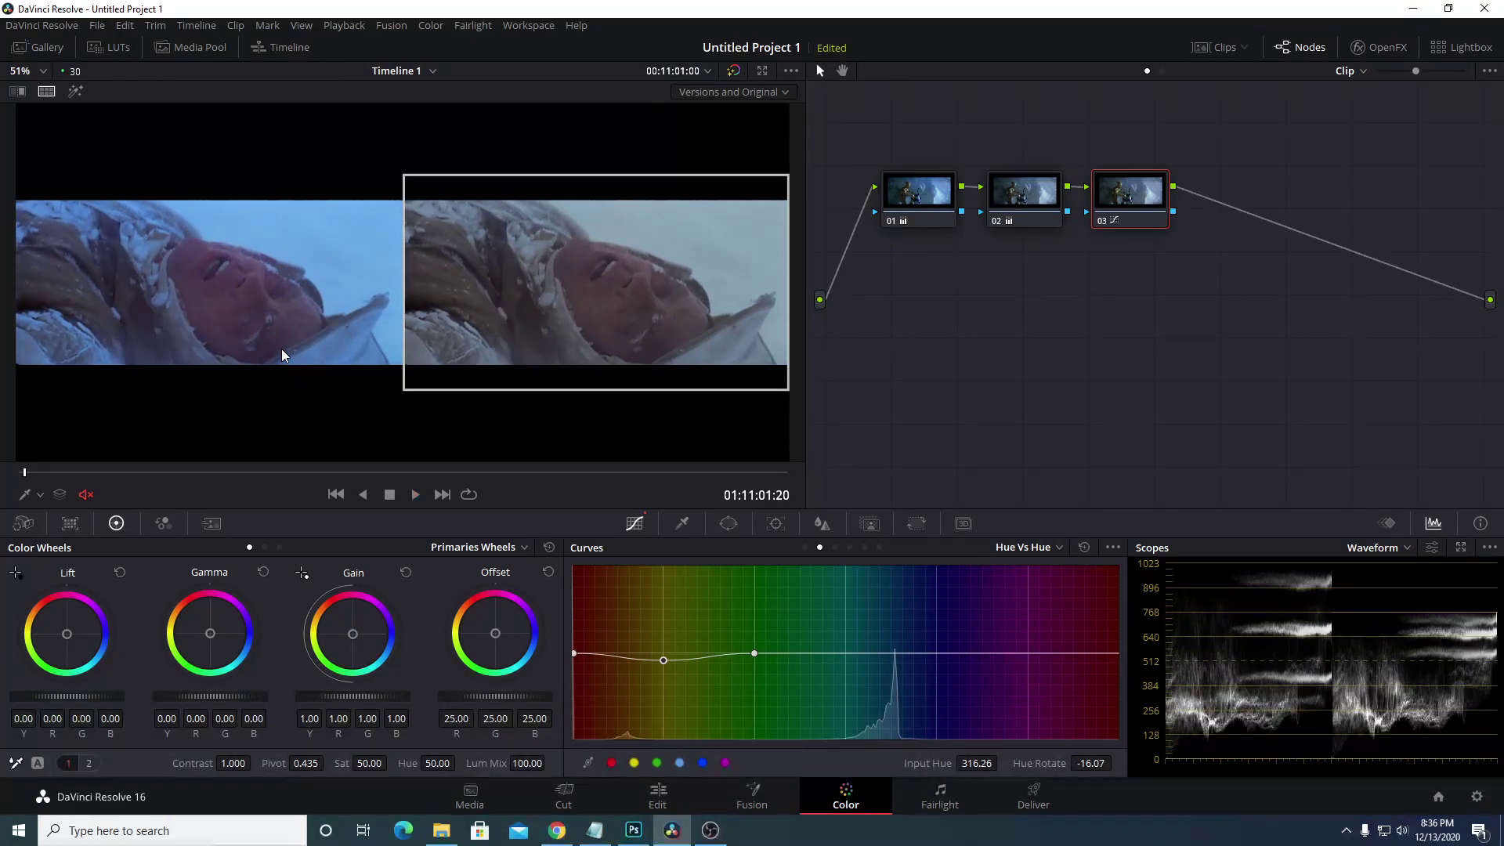
pyautogui.click(45, 92)
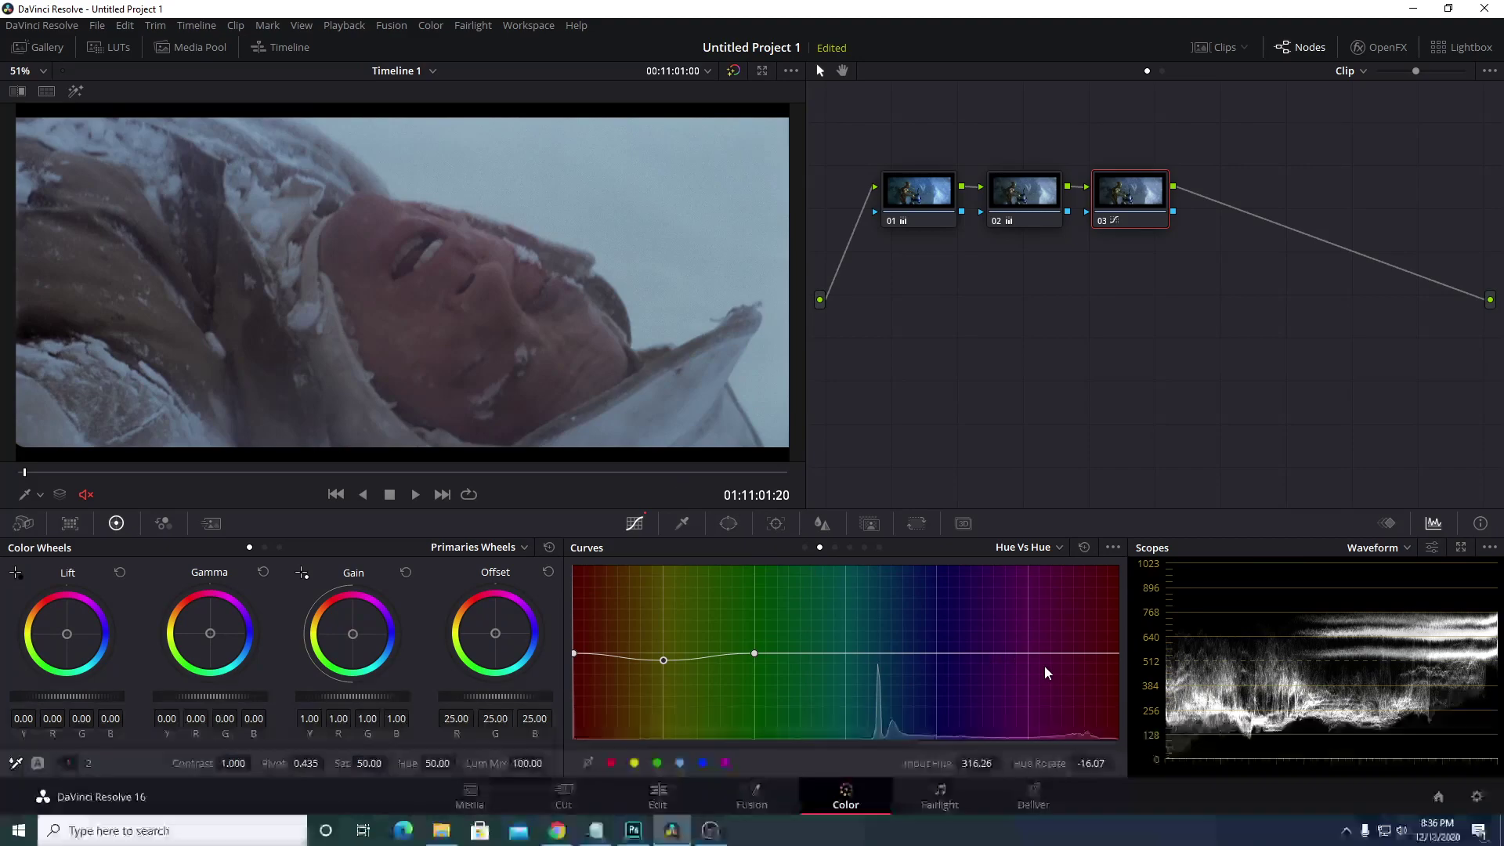
pyautogui.moveTo(575, 651); pyautogui.dragTo(570, 594)
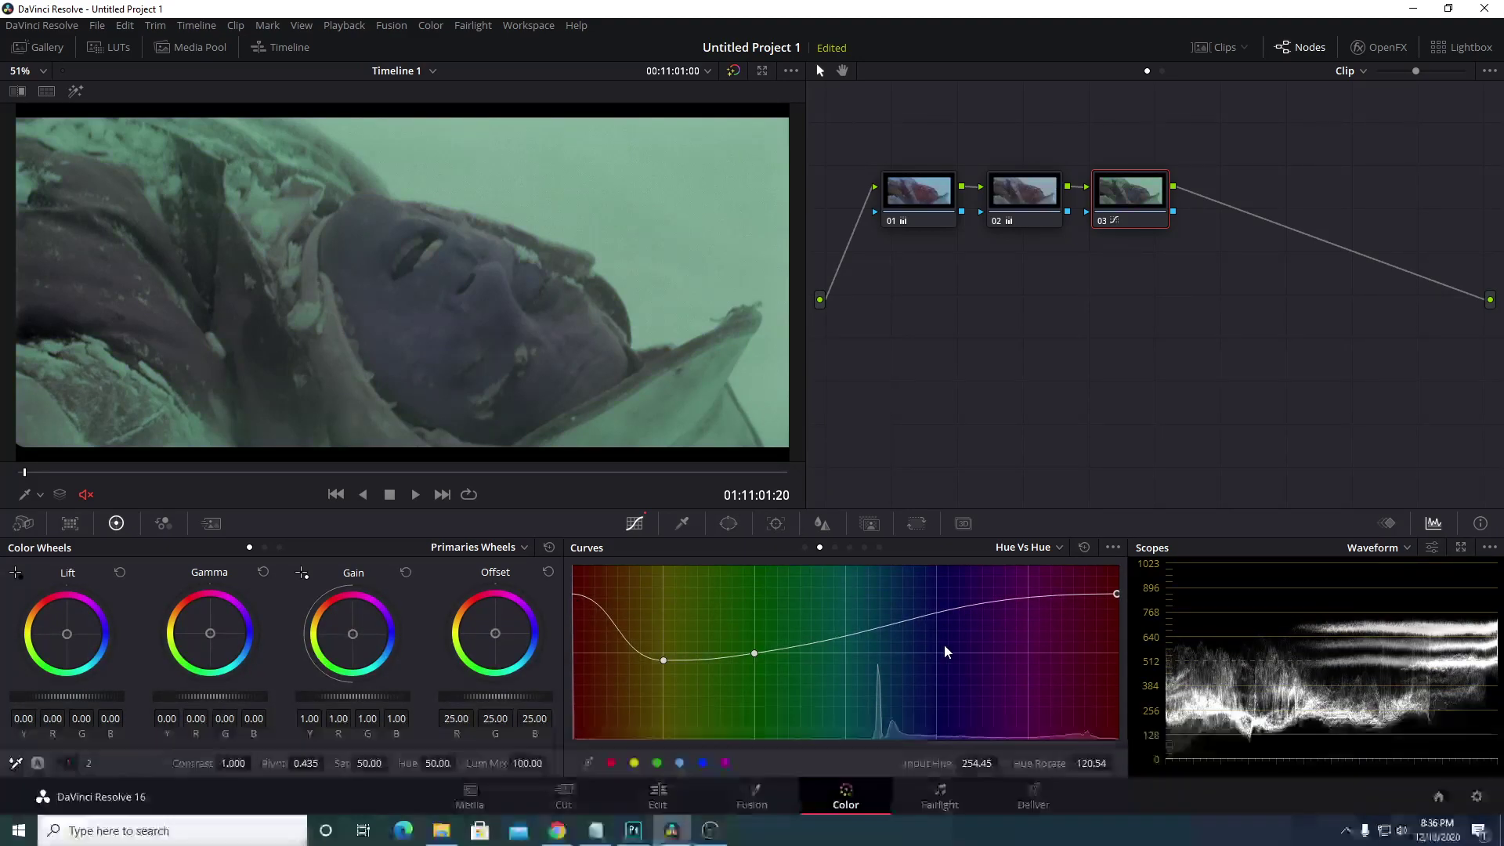
pyautogui.hotkey('ctrl', 'z')
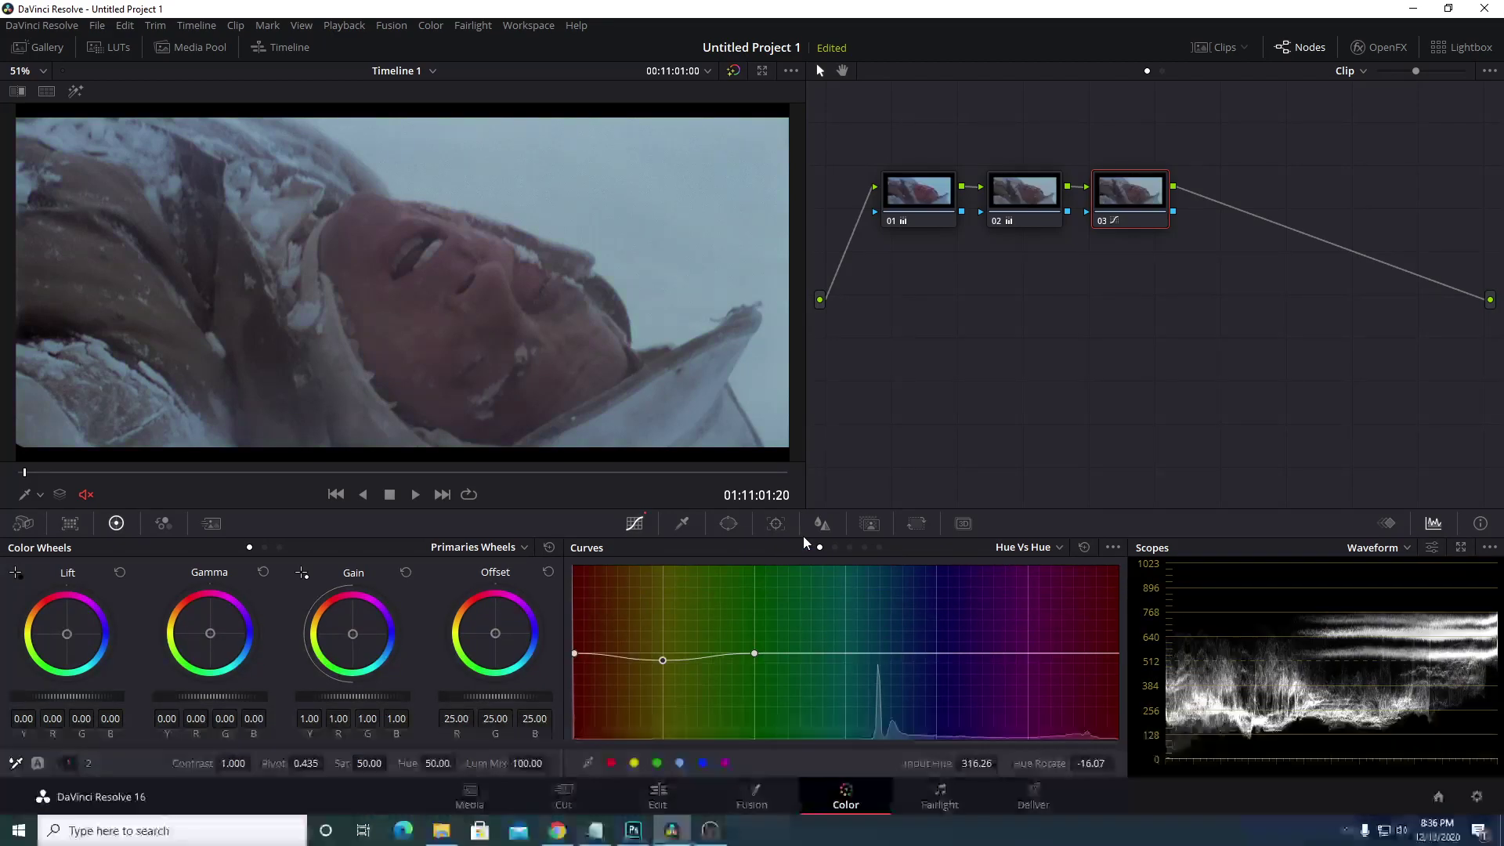
# Boost red skin-tone saturation on Hue vs Sat and nudge the Hue vs Hue red point to -17.68
pyautogui.click(833, 547)
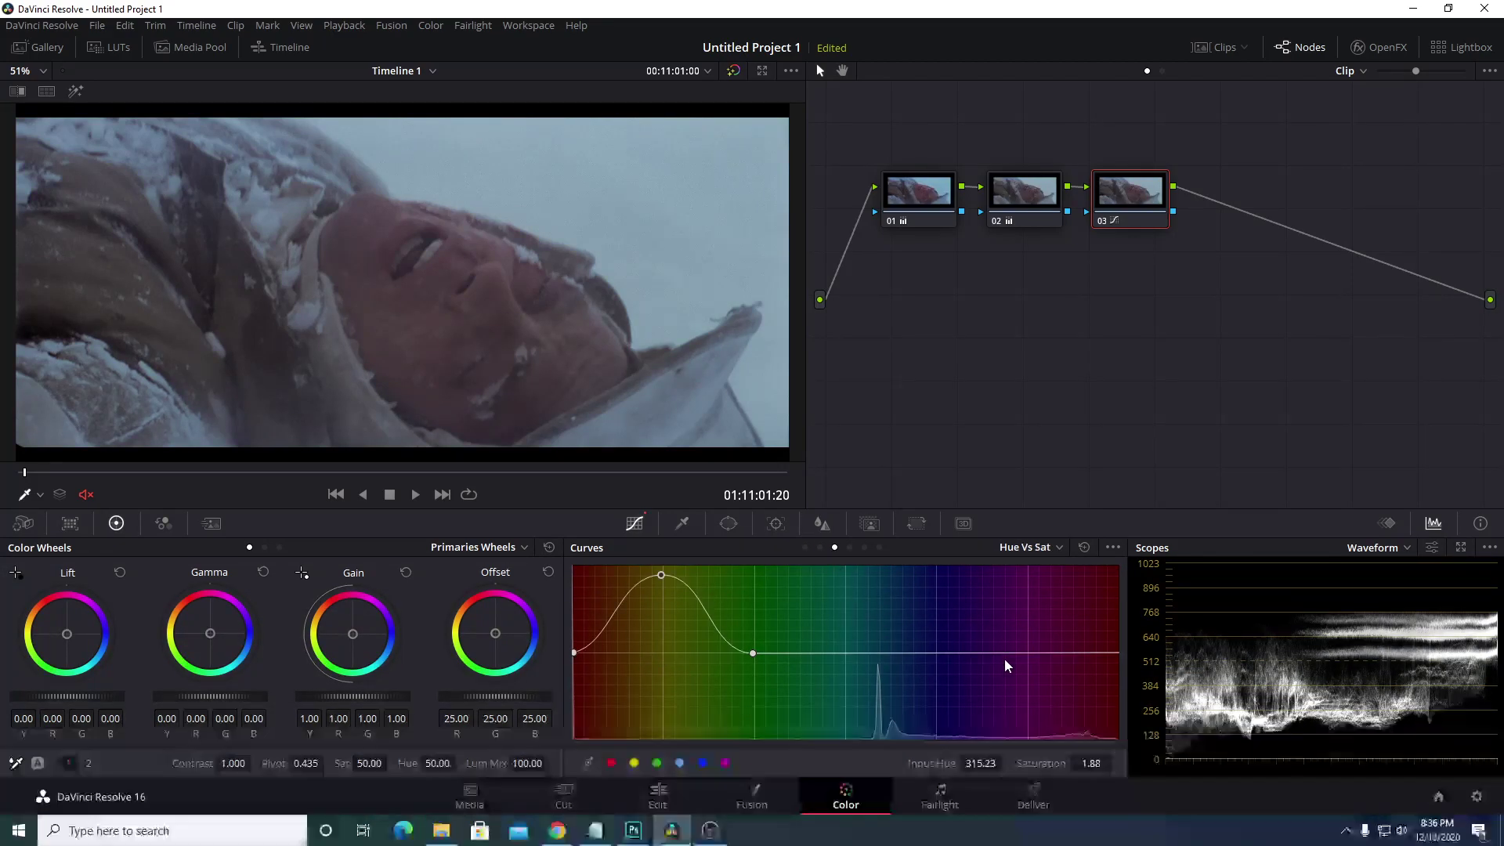
pyautogui.moveTo(575, 652); pyautogui.dragTo(570, 586)
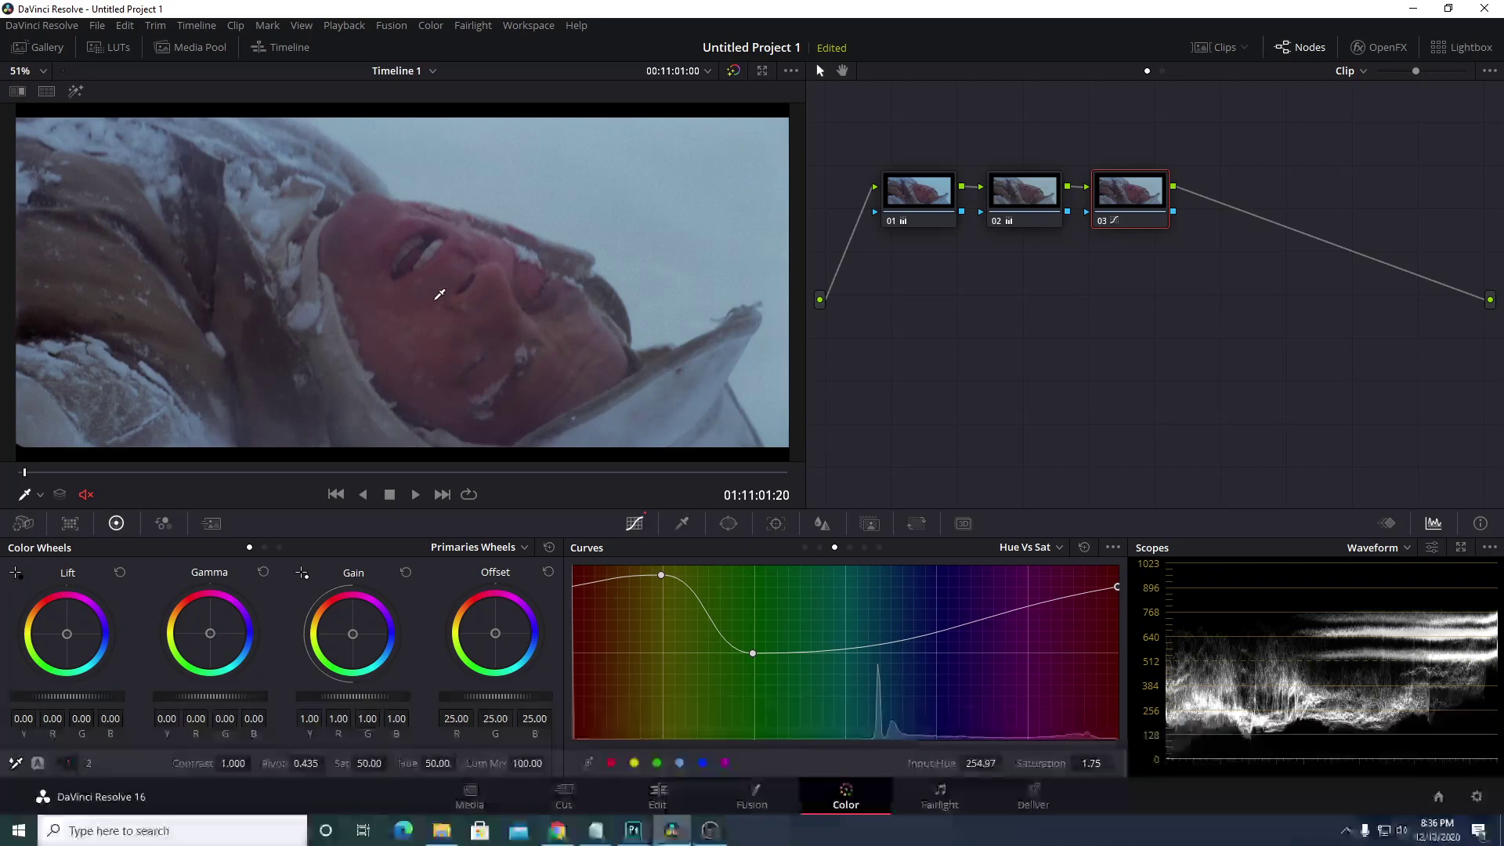
pyautogui.click(820, 547)
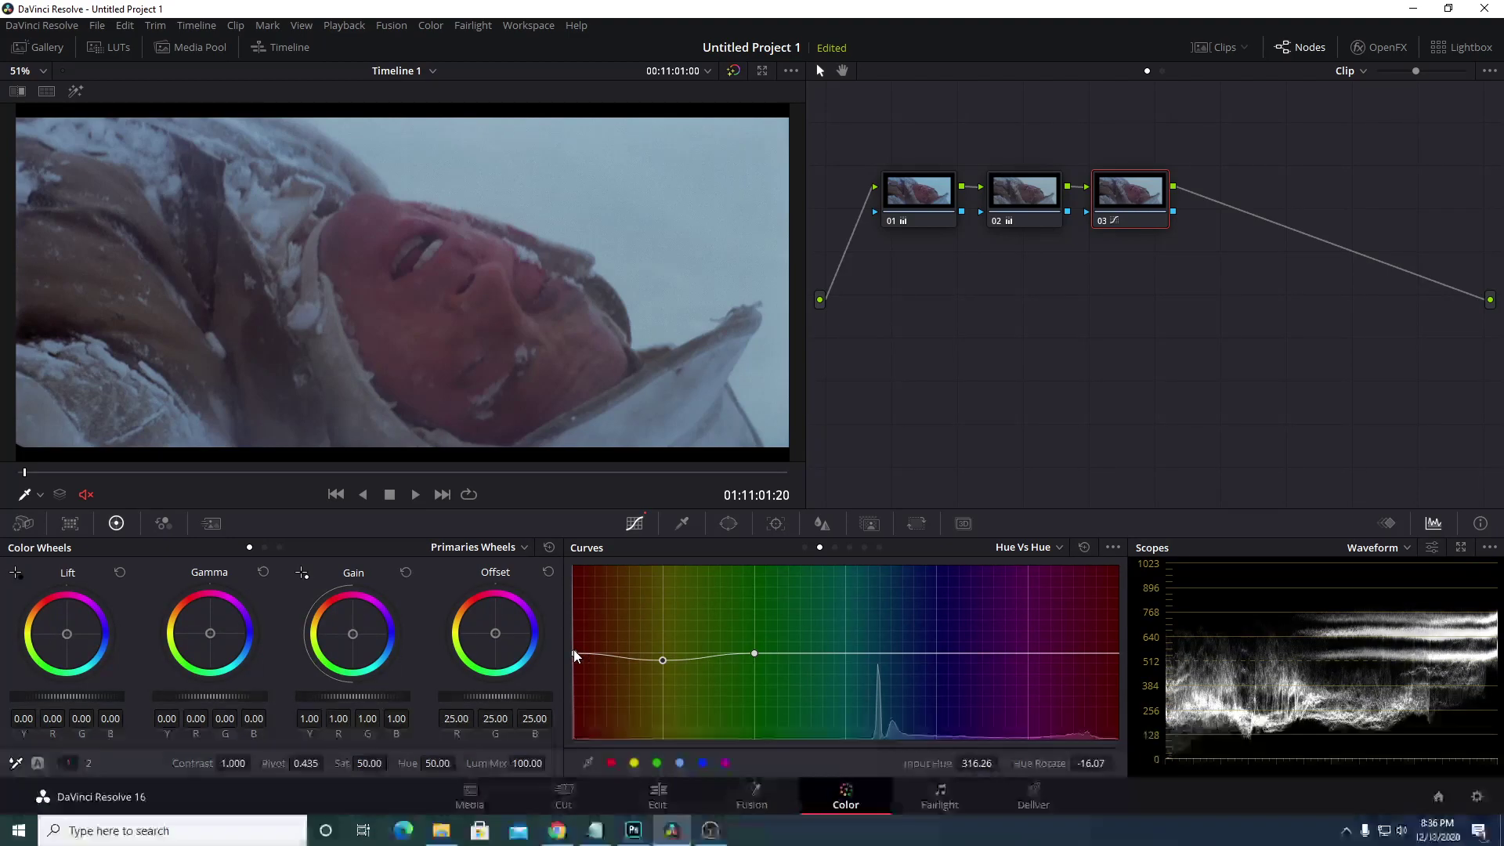
pyautogui.moveTo(575, 654); pyautogui.dragTo(575, 661)
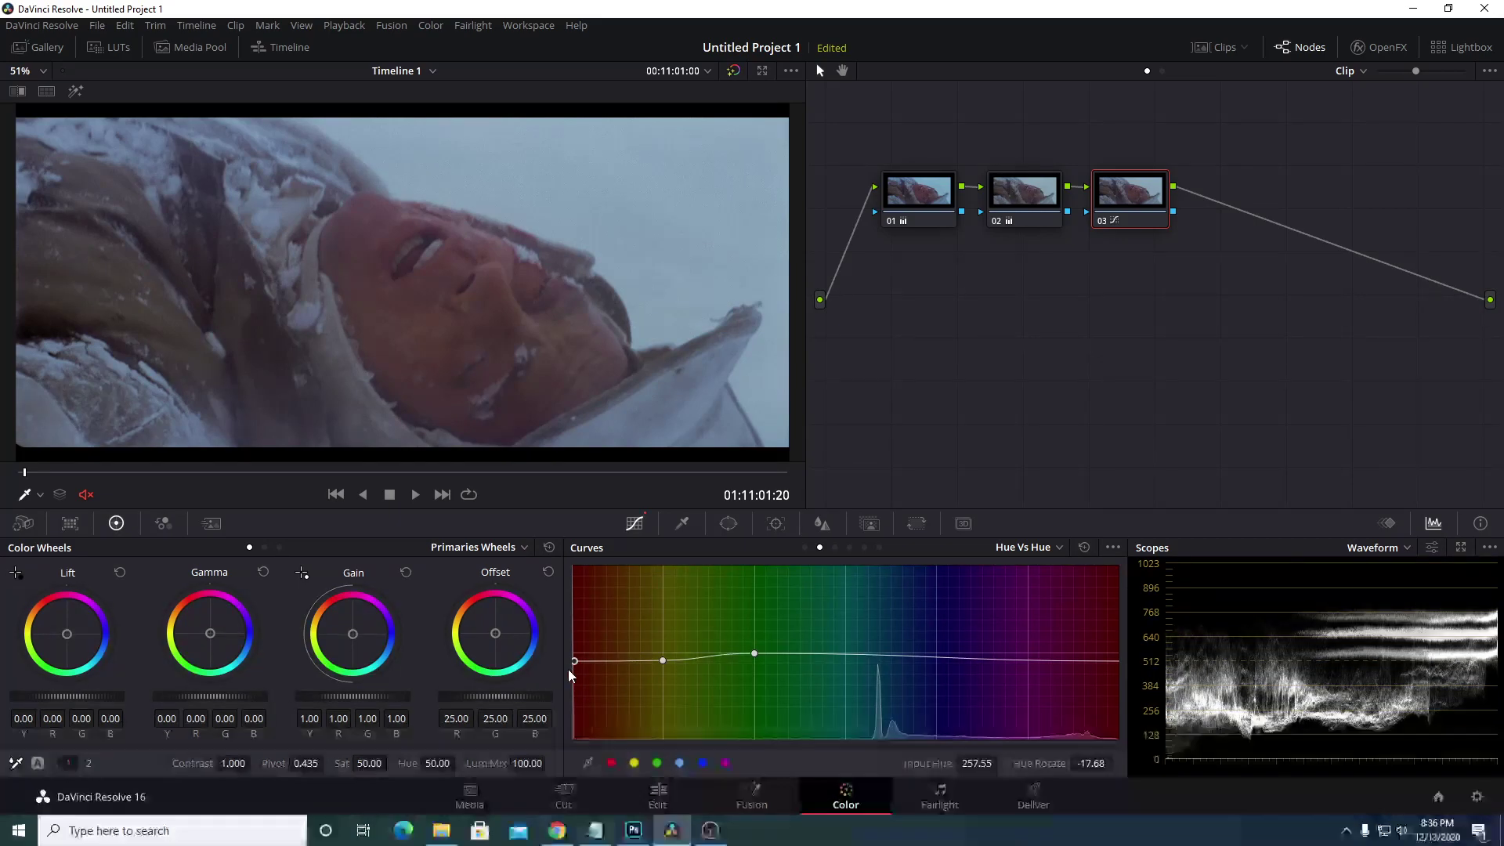
# Turn split screen back on and play ahead, stopping on the lone figure in the blizzard
pyautogui.click(47, 91)
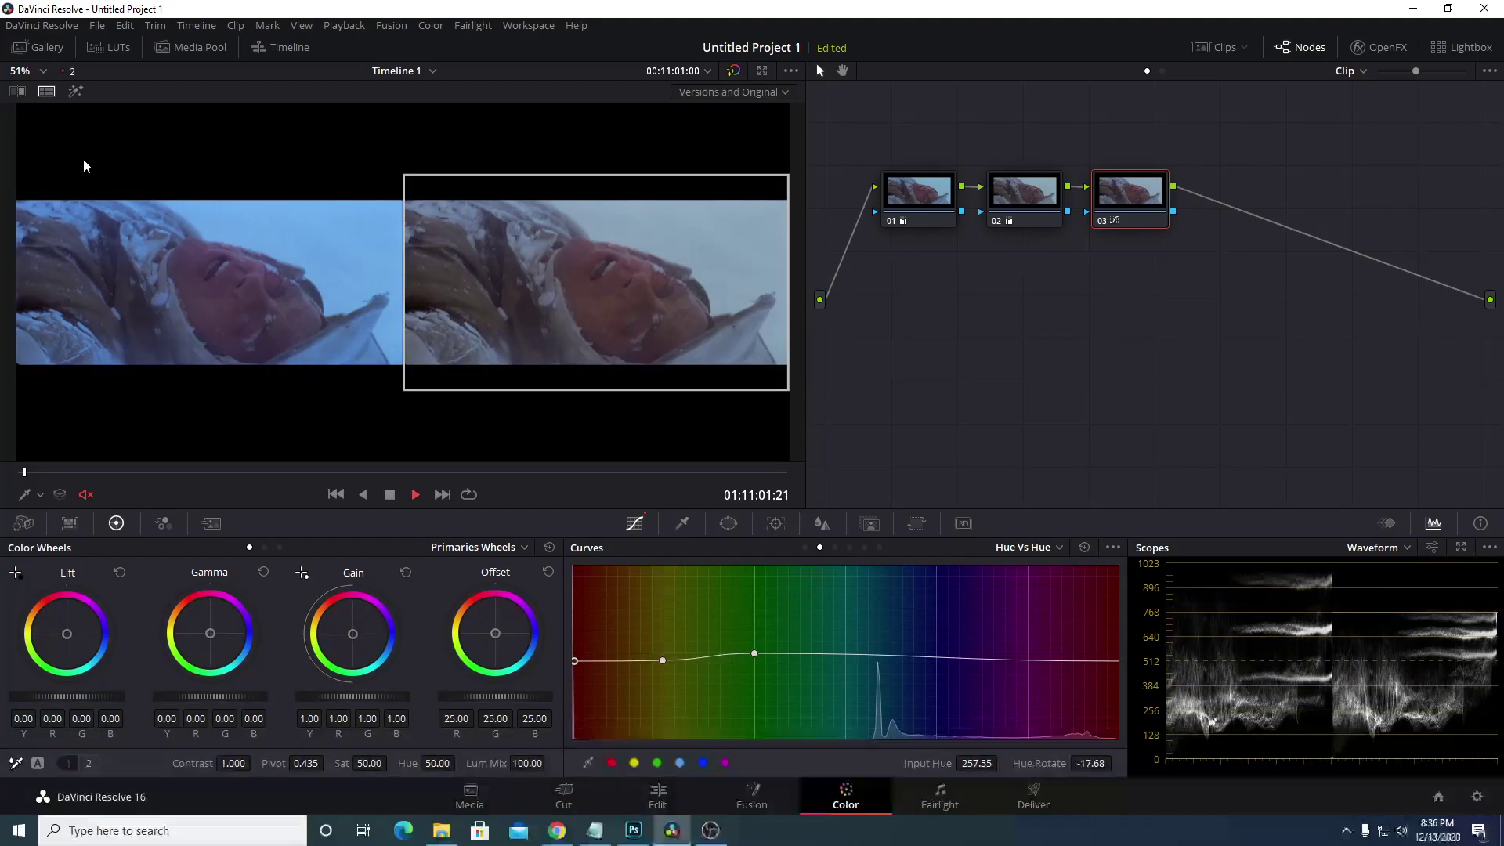
pyautogui.press('space')
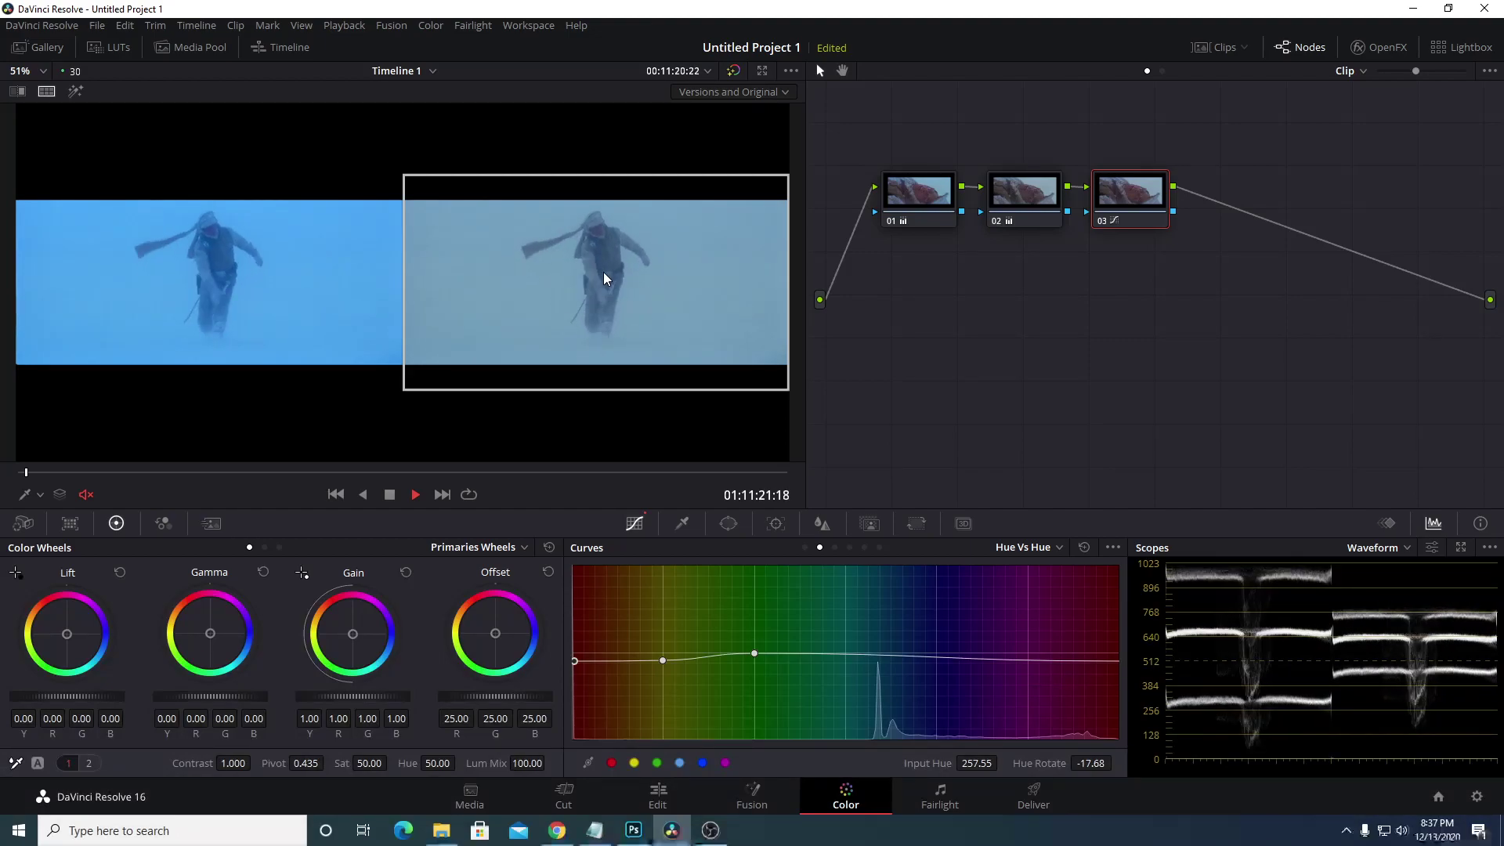
pyautogui.press('space')
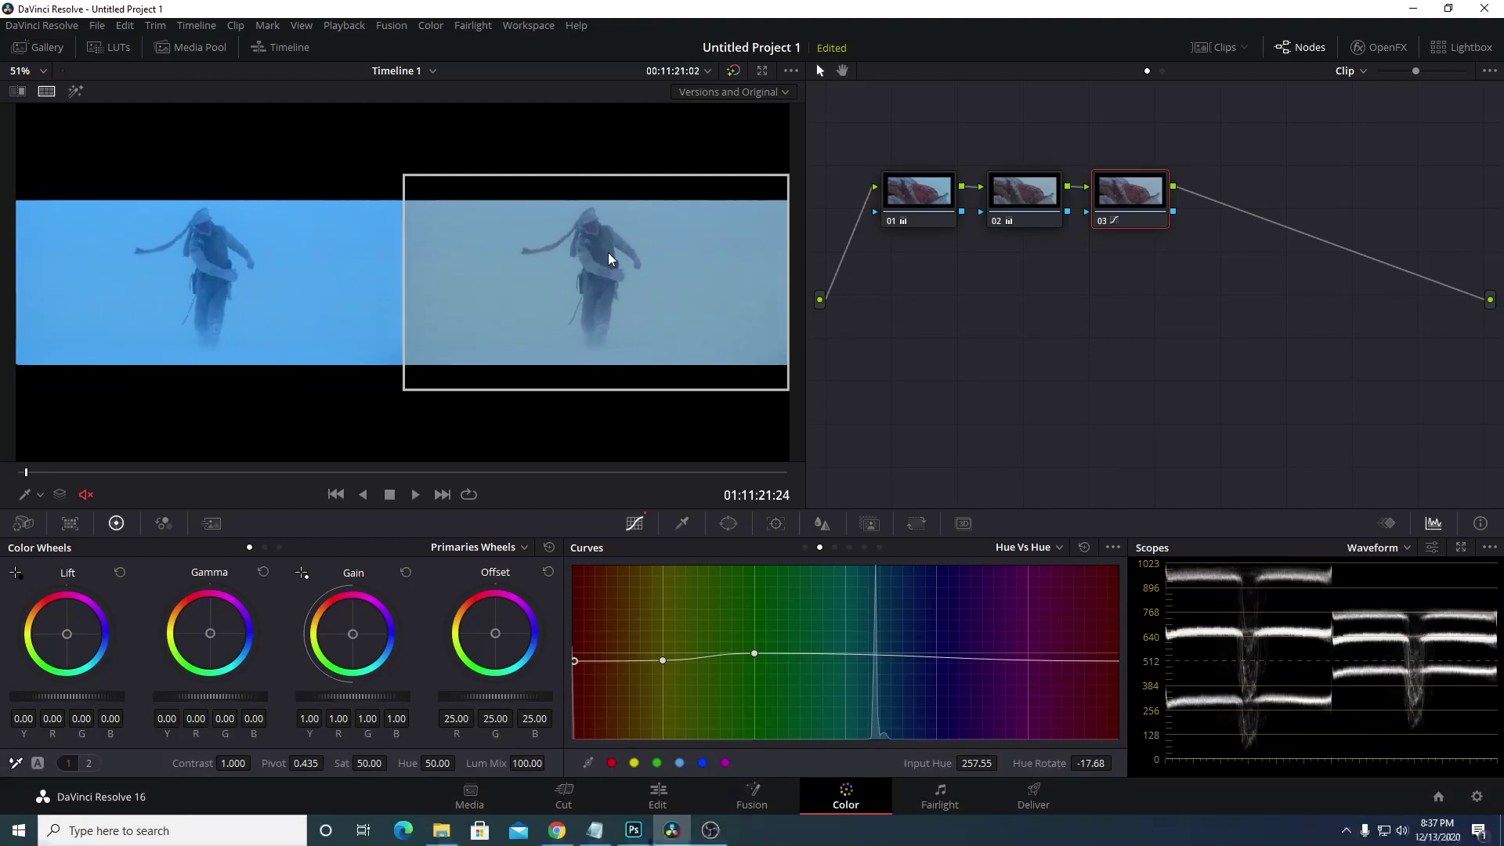
# View the blizzard shot full-frame and flatten node 03's Hue vs Sat curve to 1.00 near hue 75.74
pyautogui.click(47, 91)
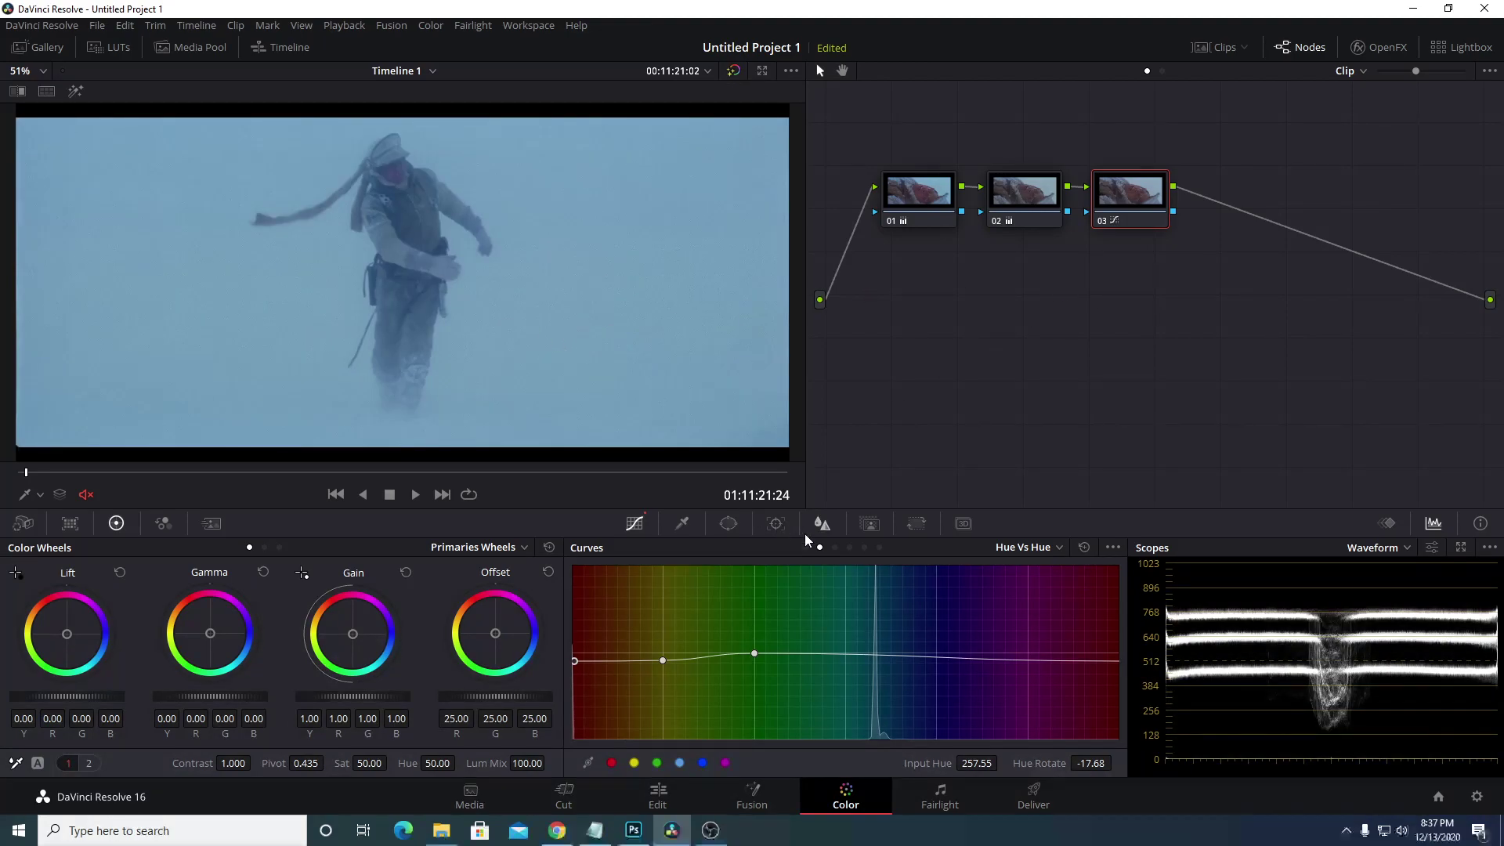
pyautogui.click(834, 547)
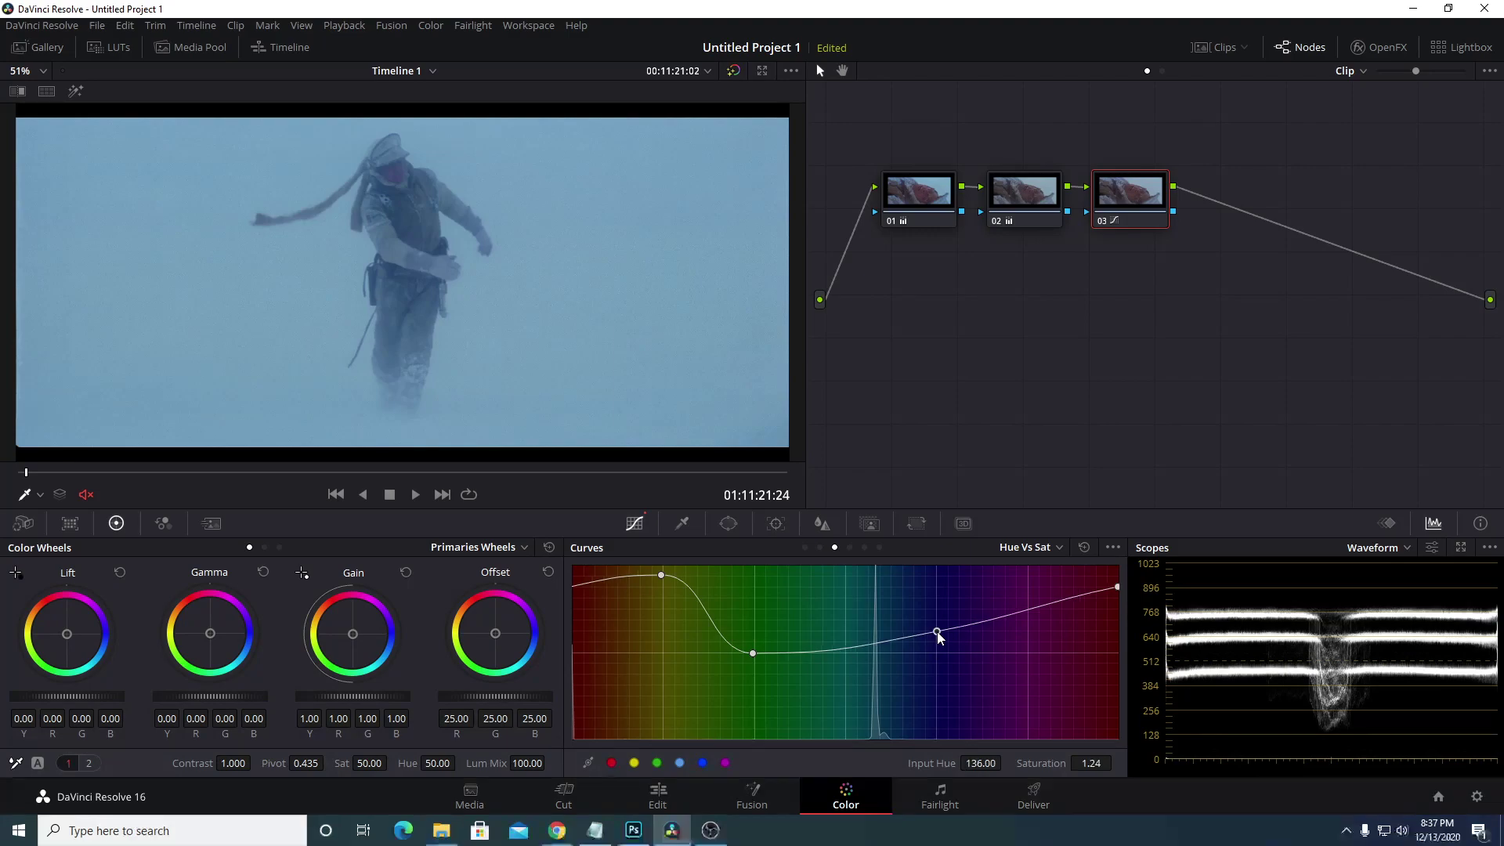
pyautogui.moveTo(937, 633); pyautogui.dragTo(937, 654)
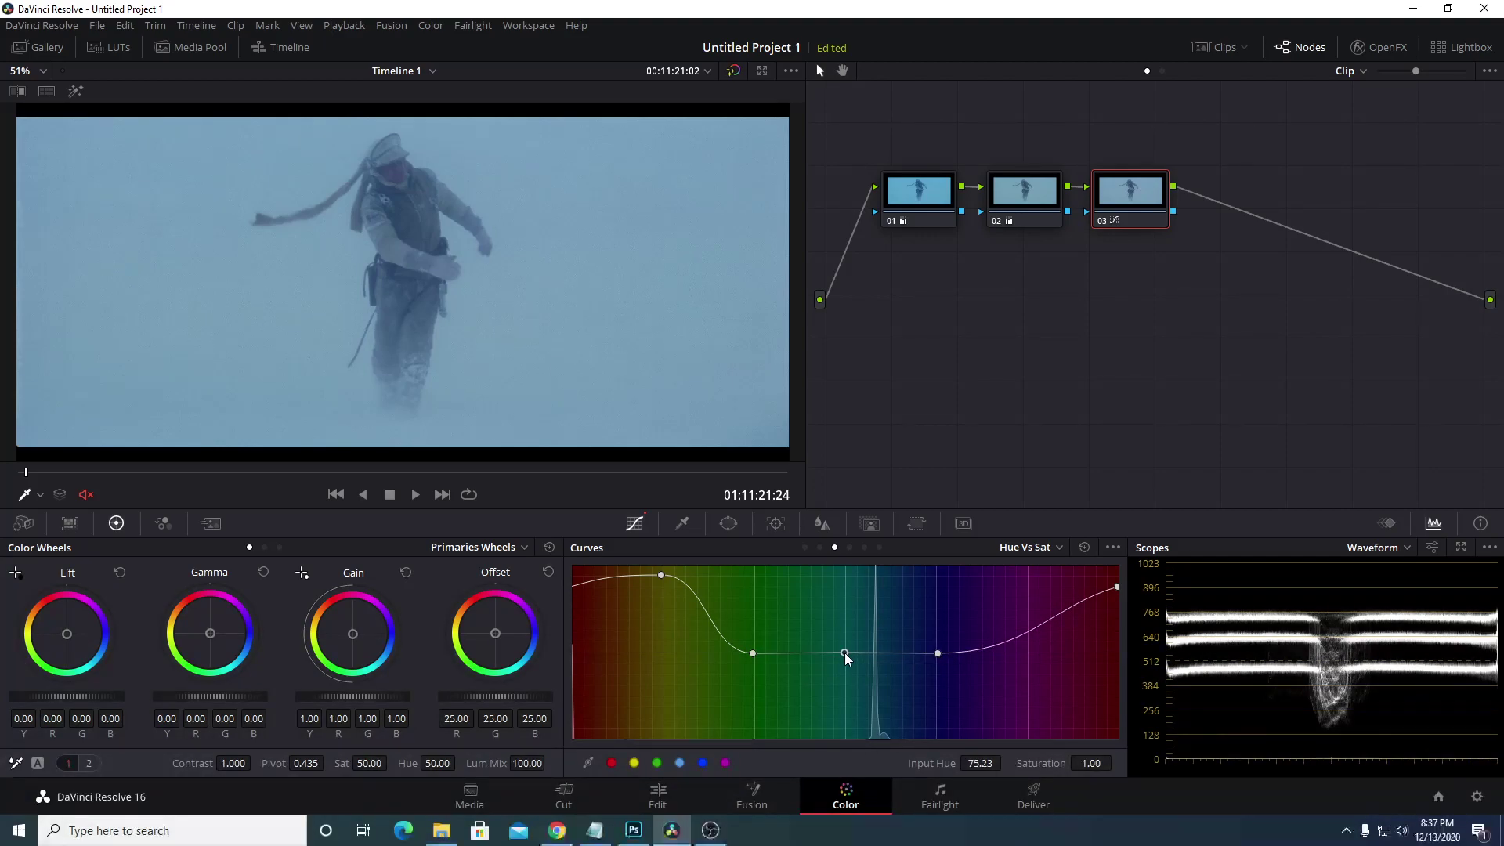
pyautogui.moveTo(846, 653); pyautogui.dragTo(844, 670)
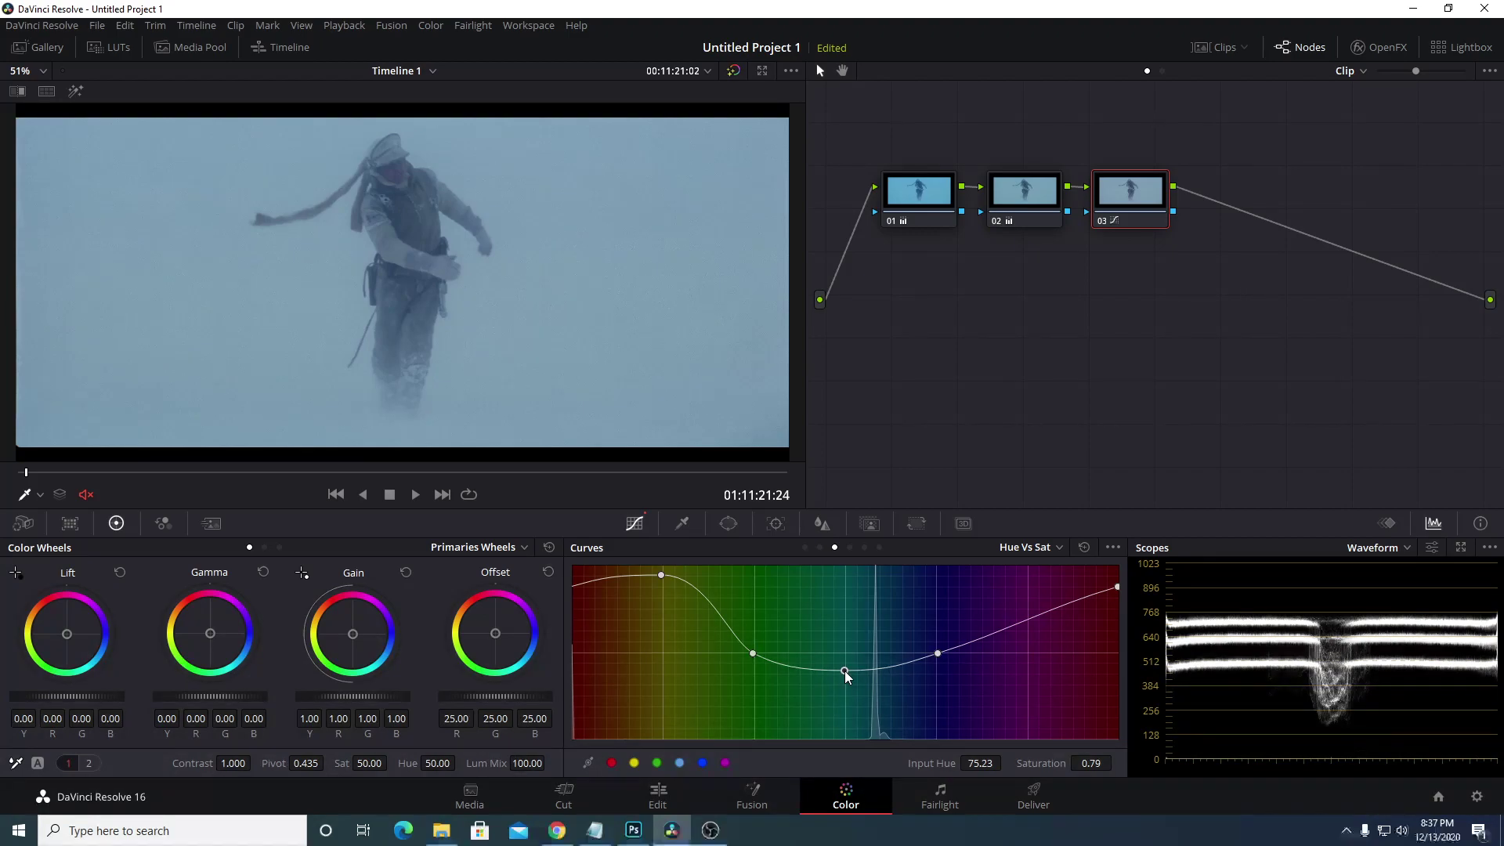
pyautogui.moveTo(844, 670); pyautogui.dragTo(843, 671)
pyautogui.click(421, 222)
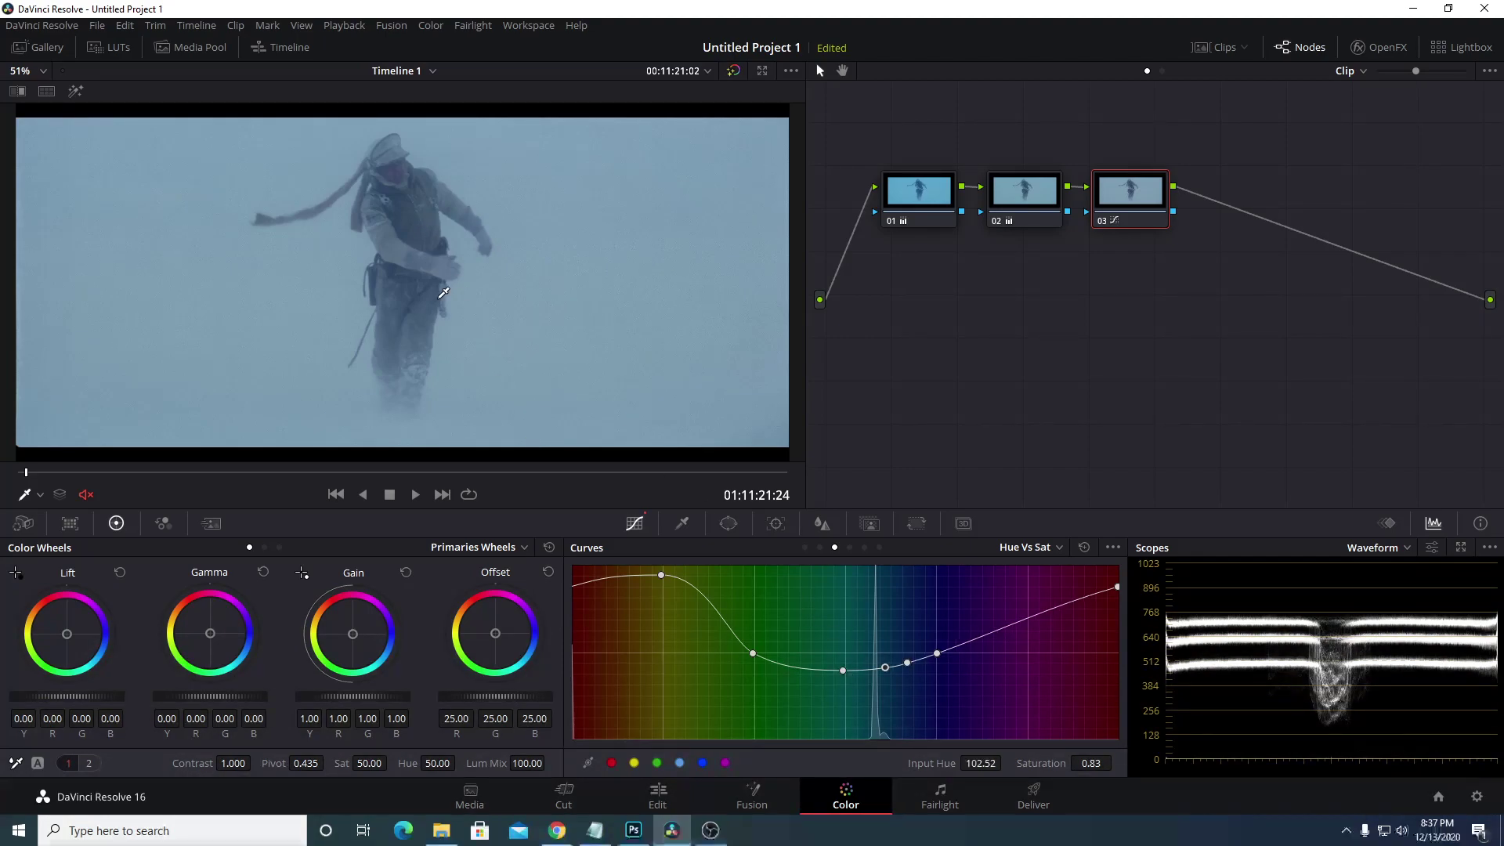
pyautogui.hotkey('ctrl', 'z')
pyautogui.moveTo(844, 669); pyautogui.dragTo(844, 652)
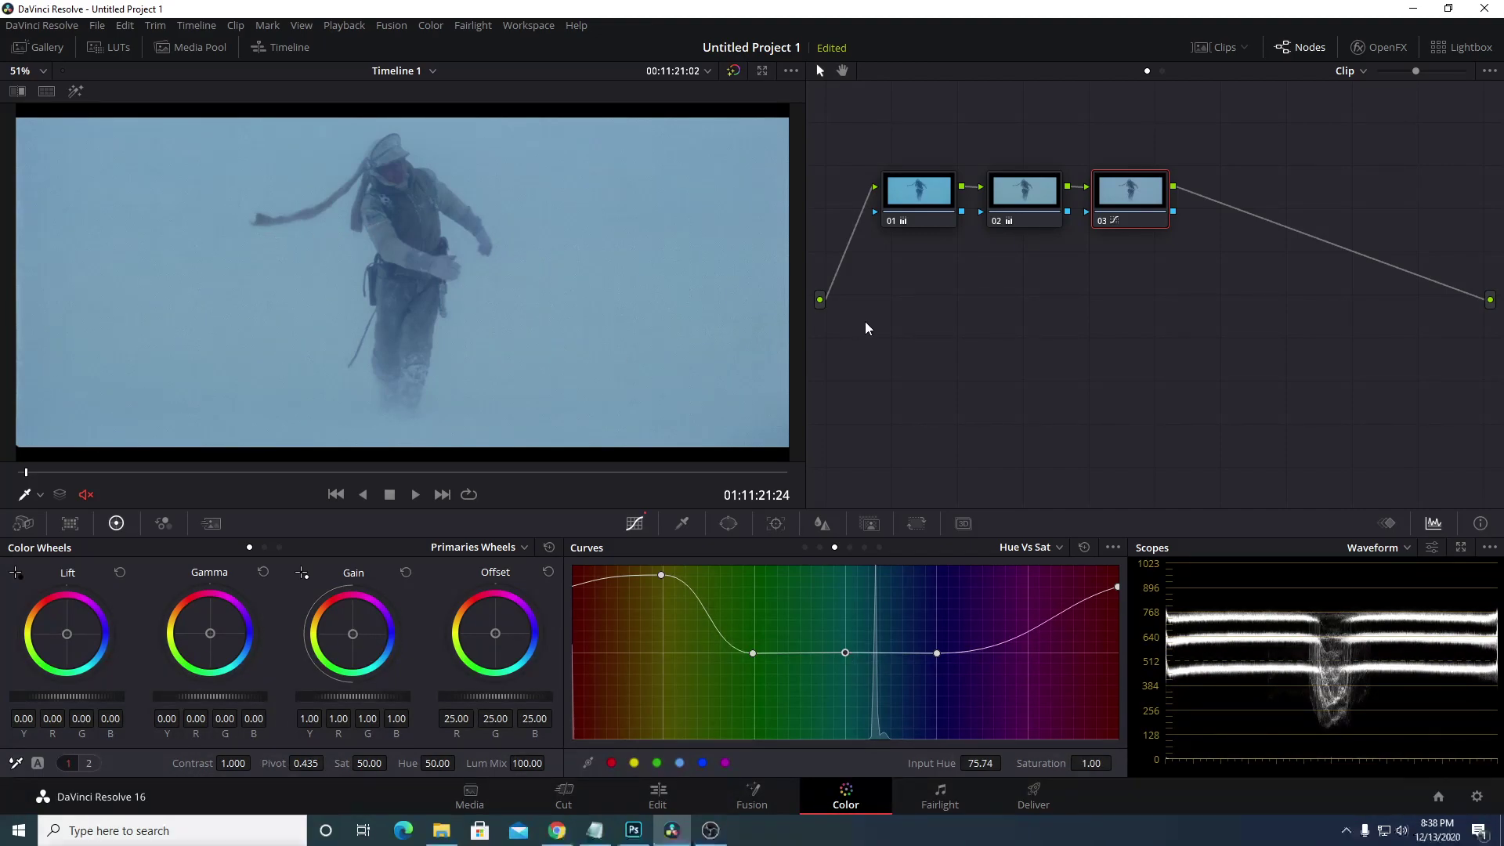
# Add serial node 04 after node 03 and raise its Temp to 500
pyautogui.rightClick(1116, 190)
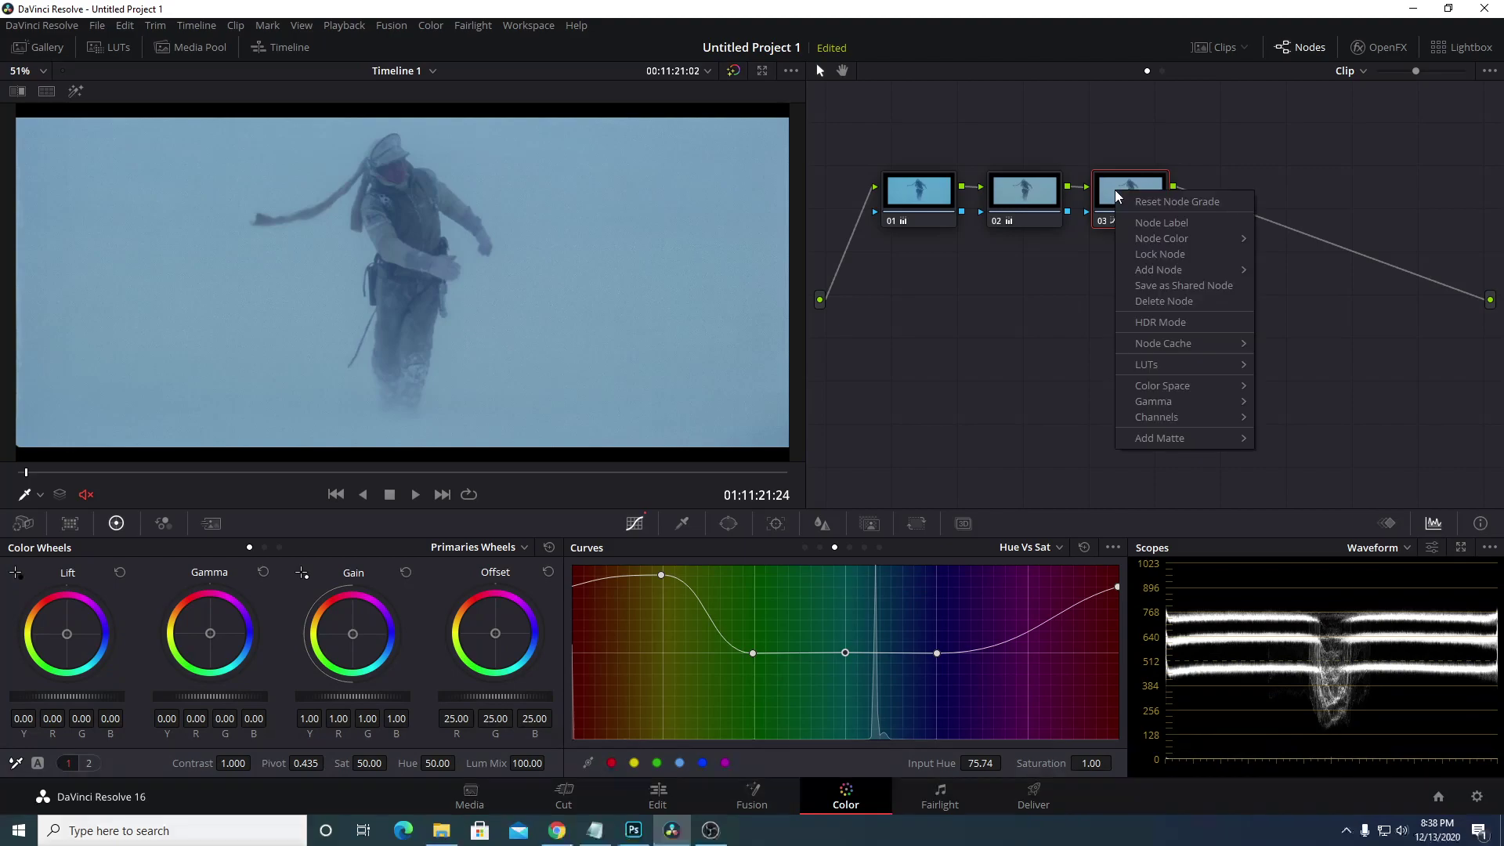
pyautogui.moveTo(1204, 274)
pyautogui.click(1292, 274)
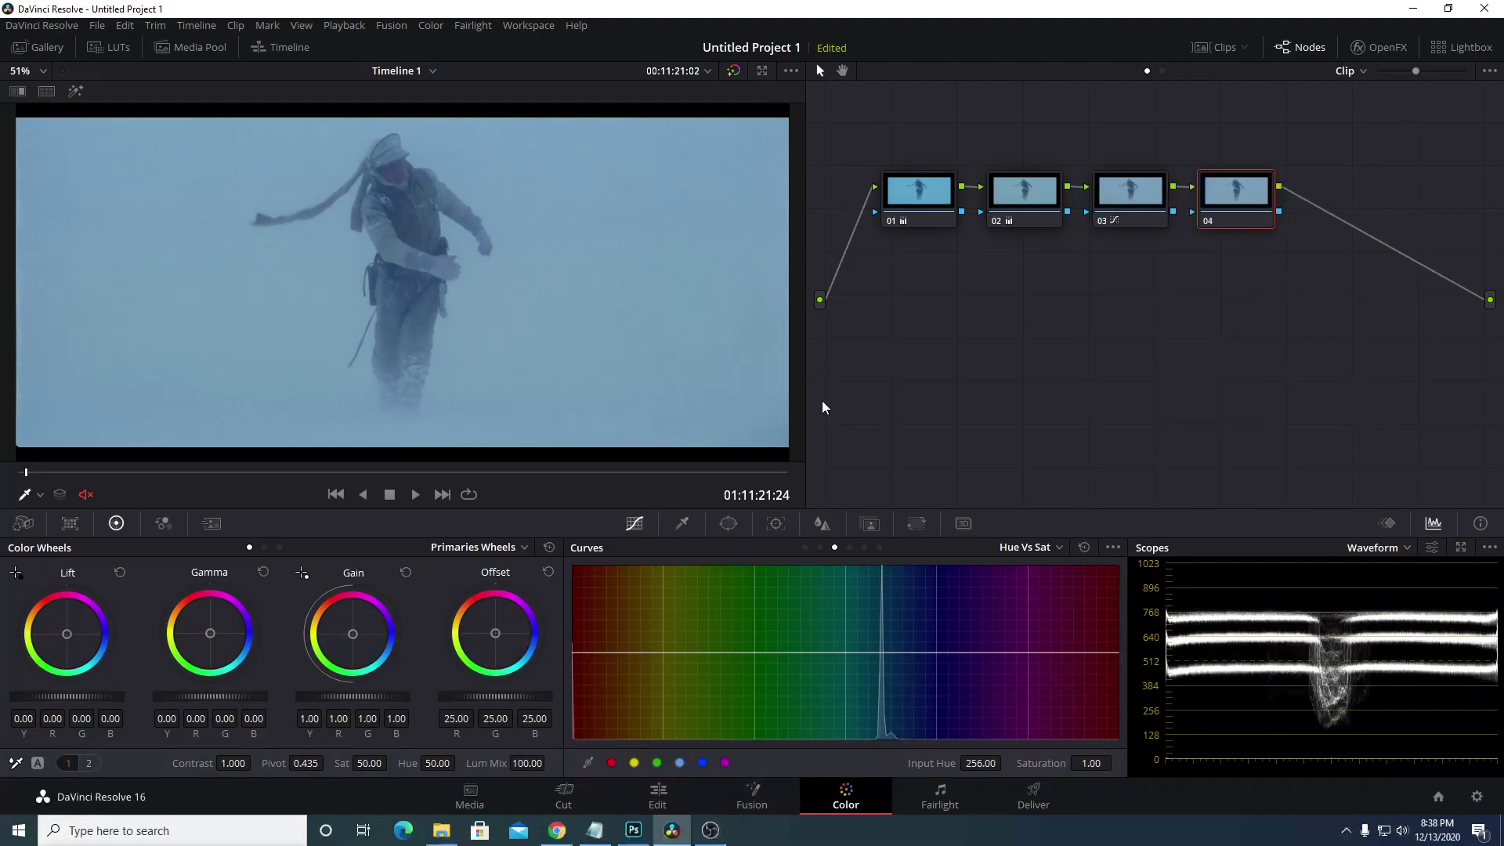
pyautogui.click(89, 763)
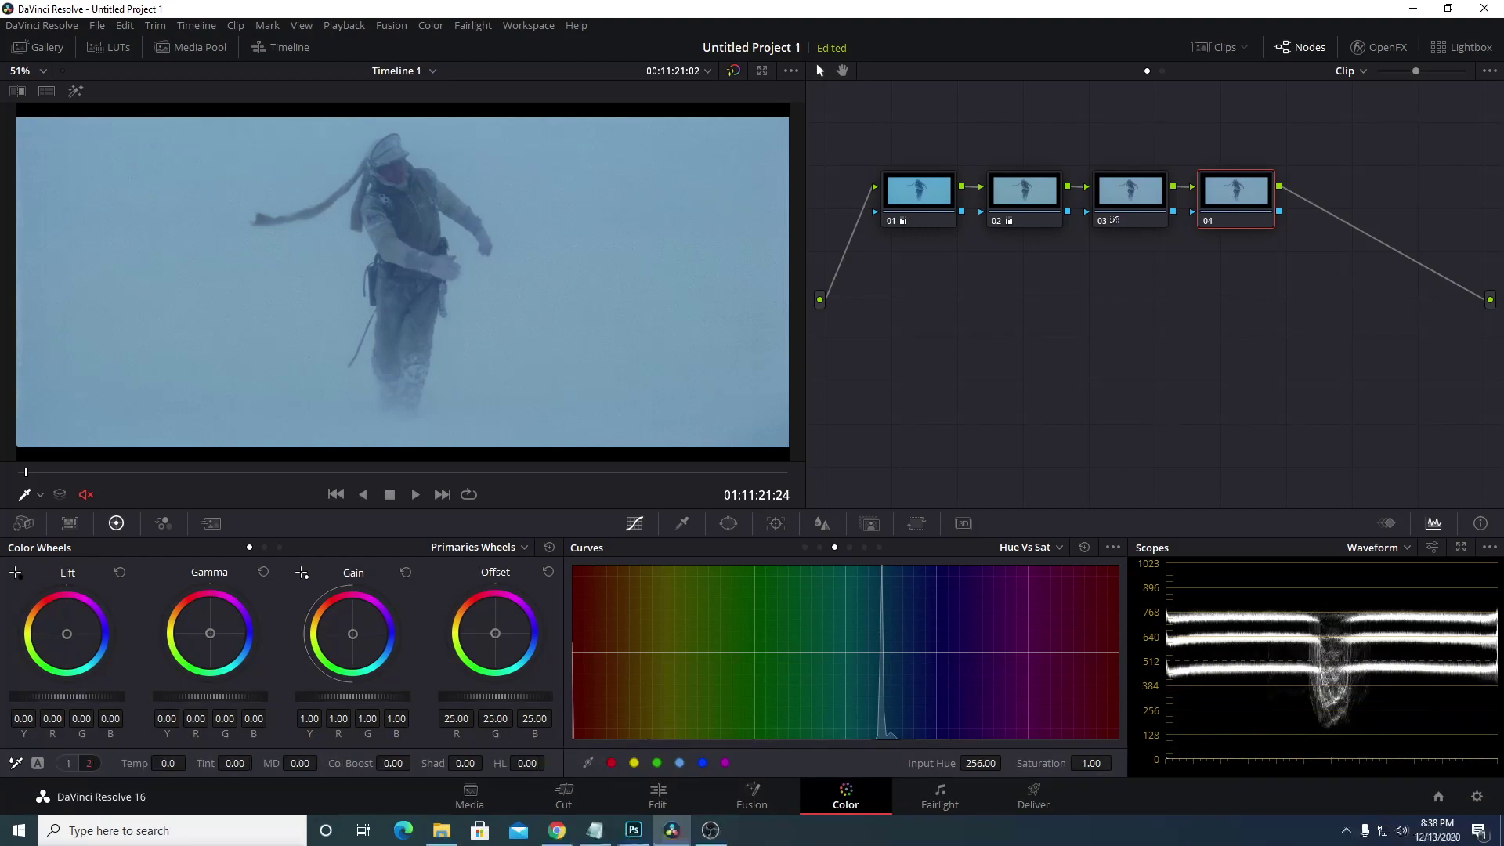
pyautogui.moveTo(189, 762); pyautogui.dragTo(189, 763)
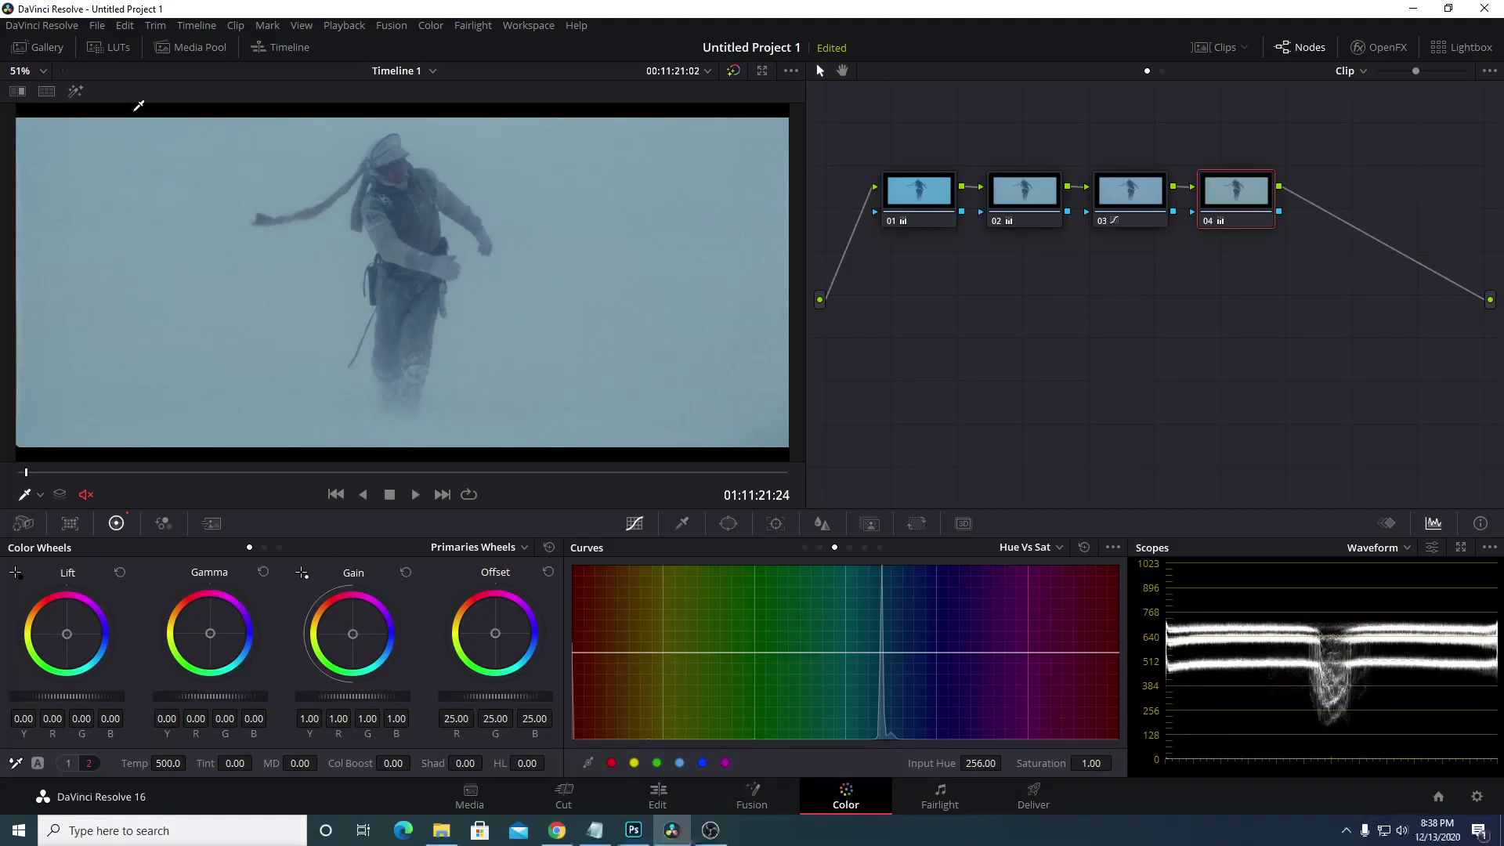
# Compare the warmed grade with the original in split screen, stopping on the rider and creature shot
pyautogui.click(54, 98)
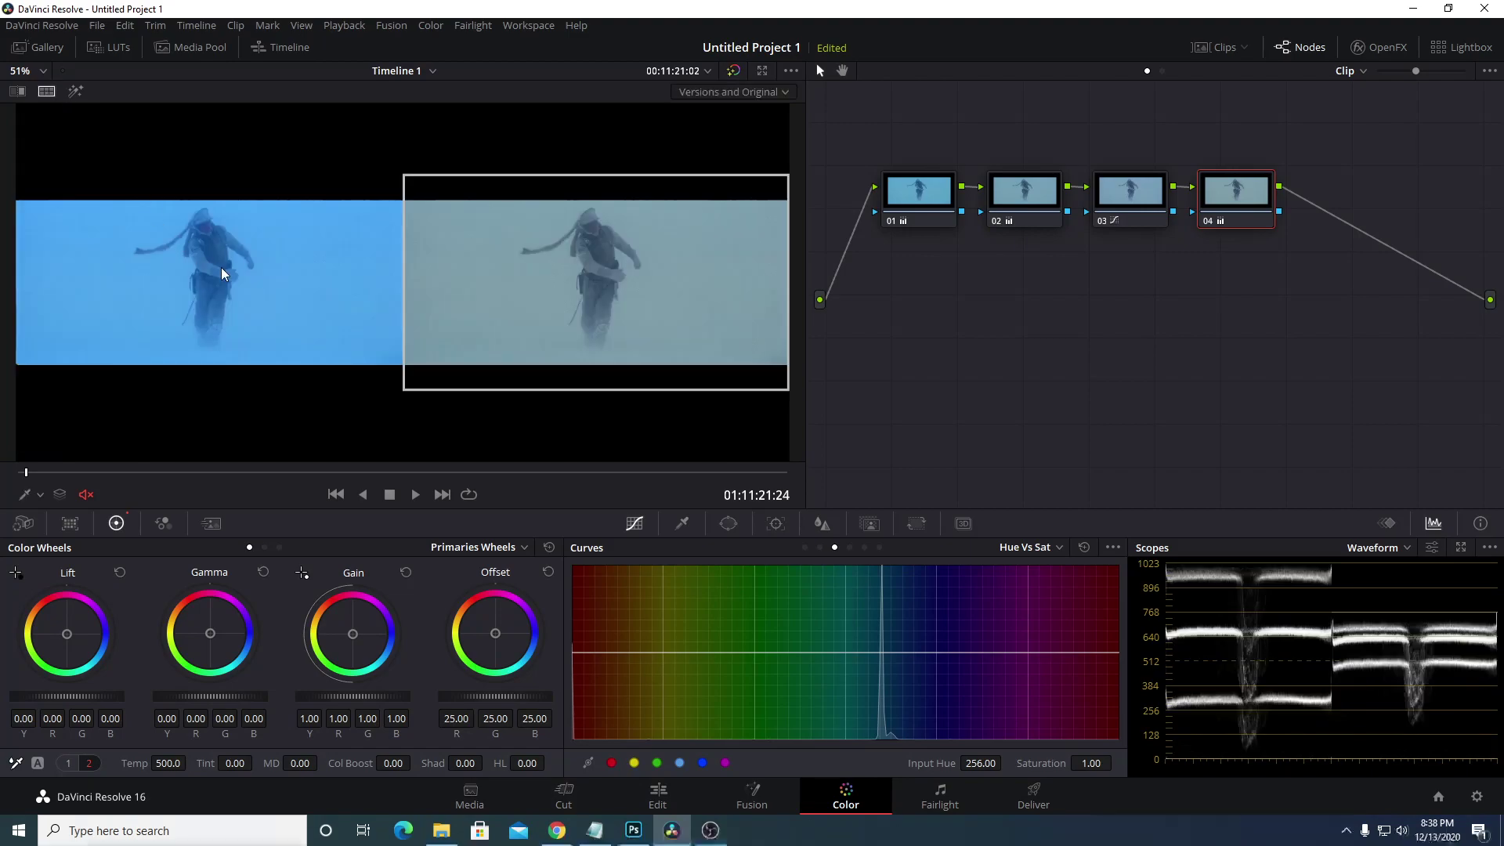
pyautogui.click(413, 493)
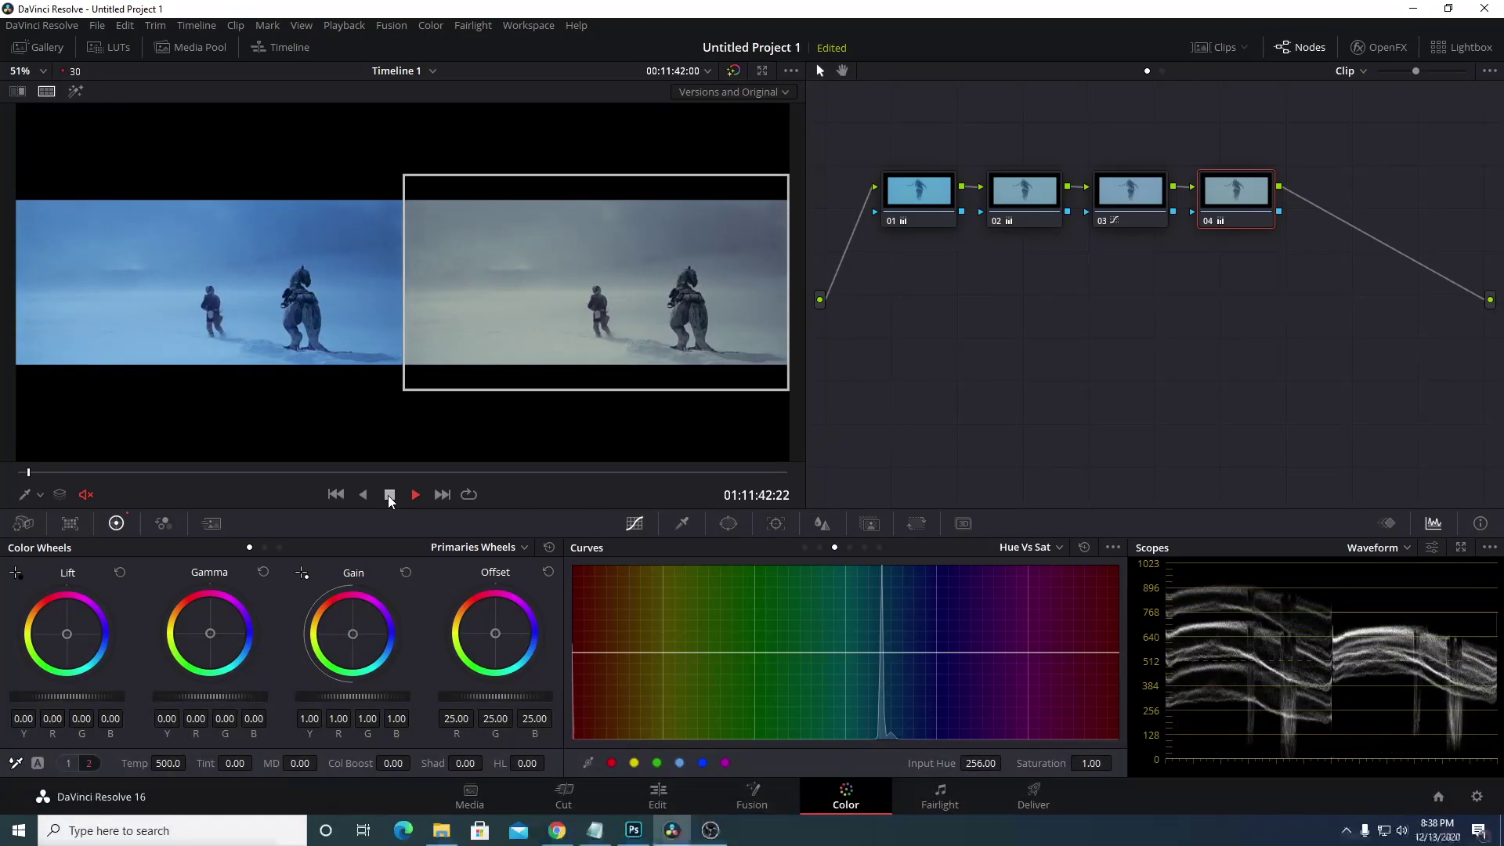
pyautogui.click(389, 494)
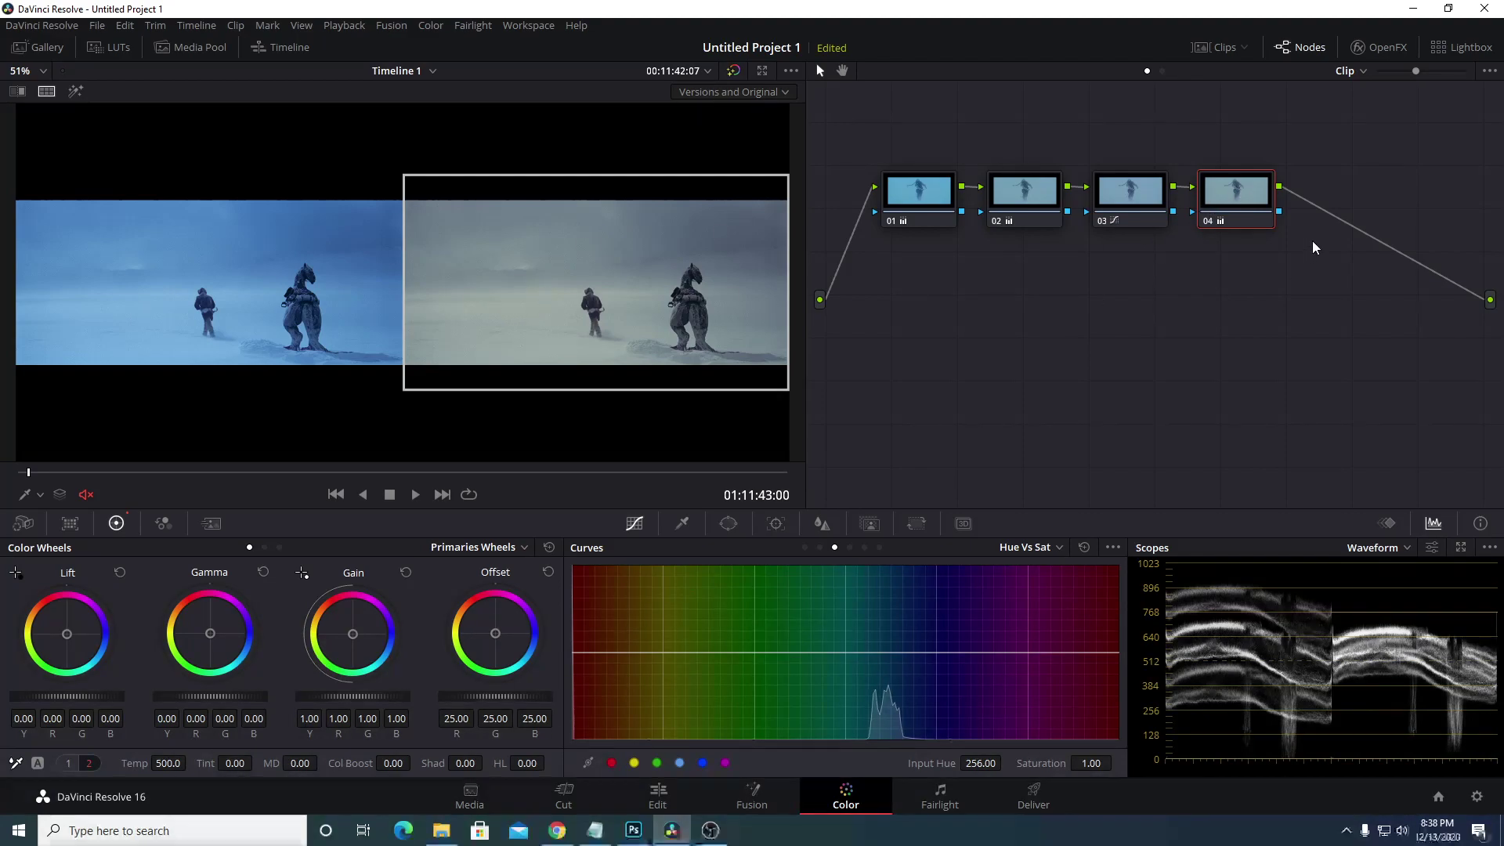
# Reset node 04's grade to Temp 0 and review playback up to the C-3PO hangar shot
pyautogui.rightClick(1238, 188)
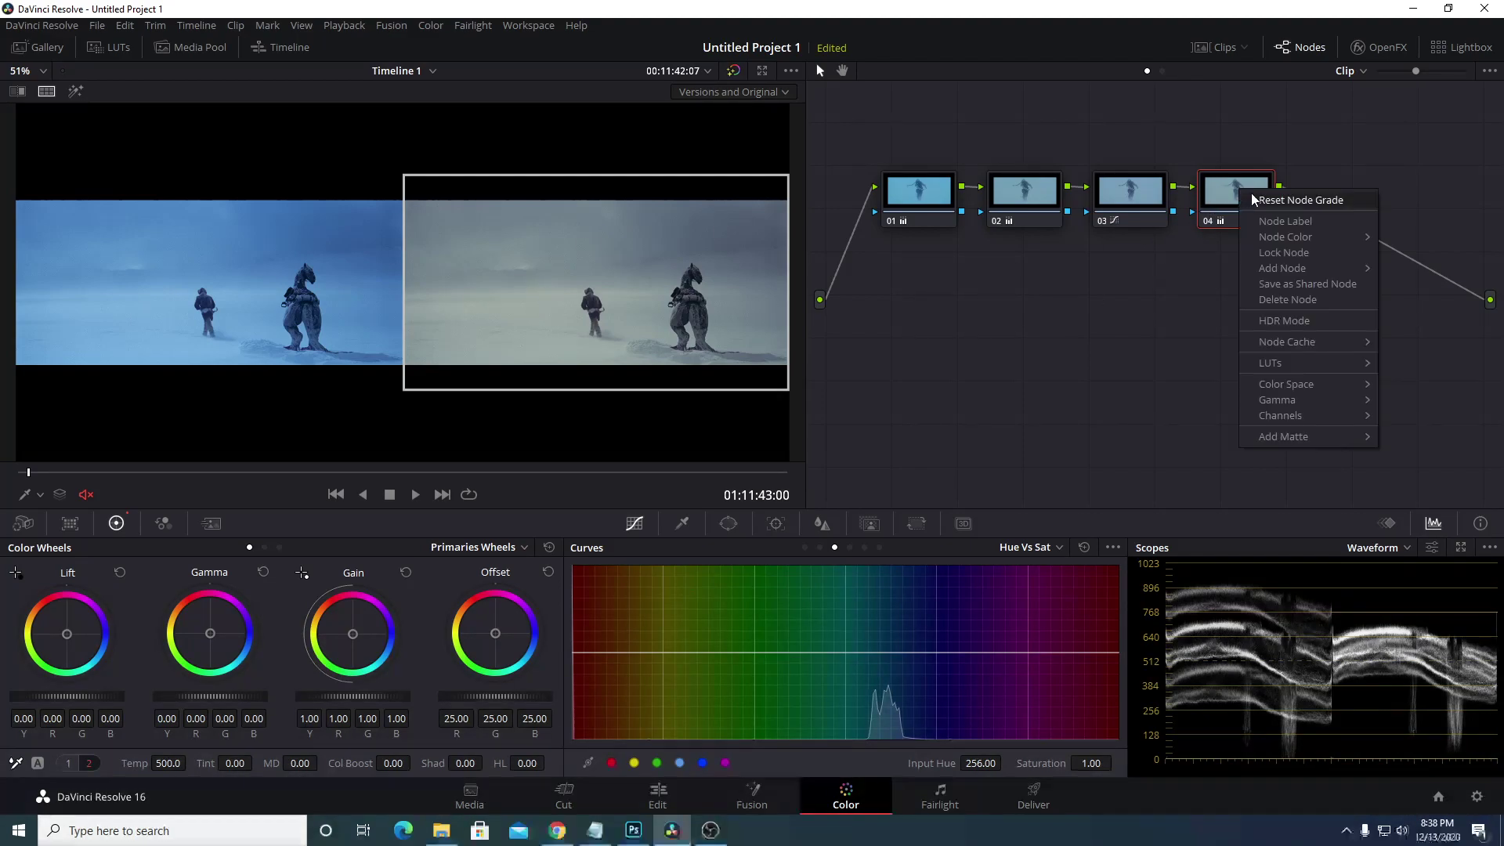
pyautogui.click(1253, 197)
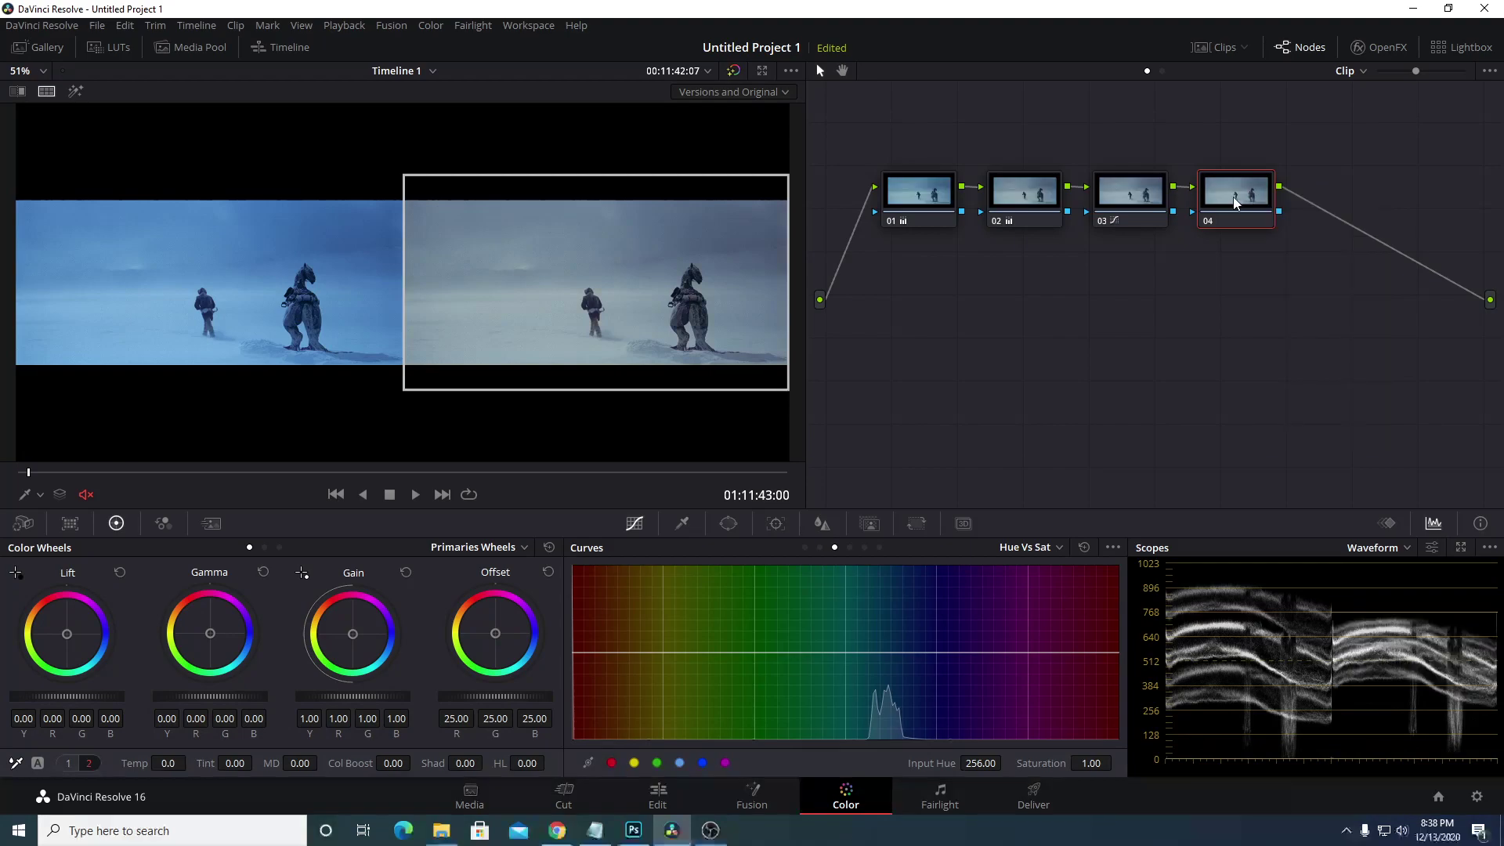
pyautogui.click(413, 495)
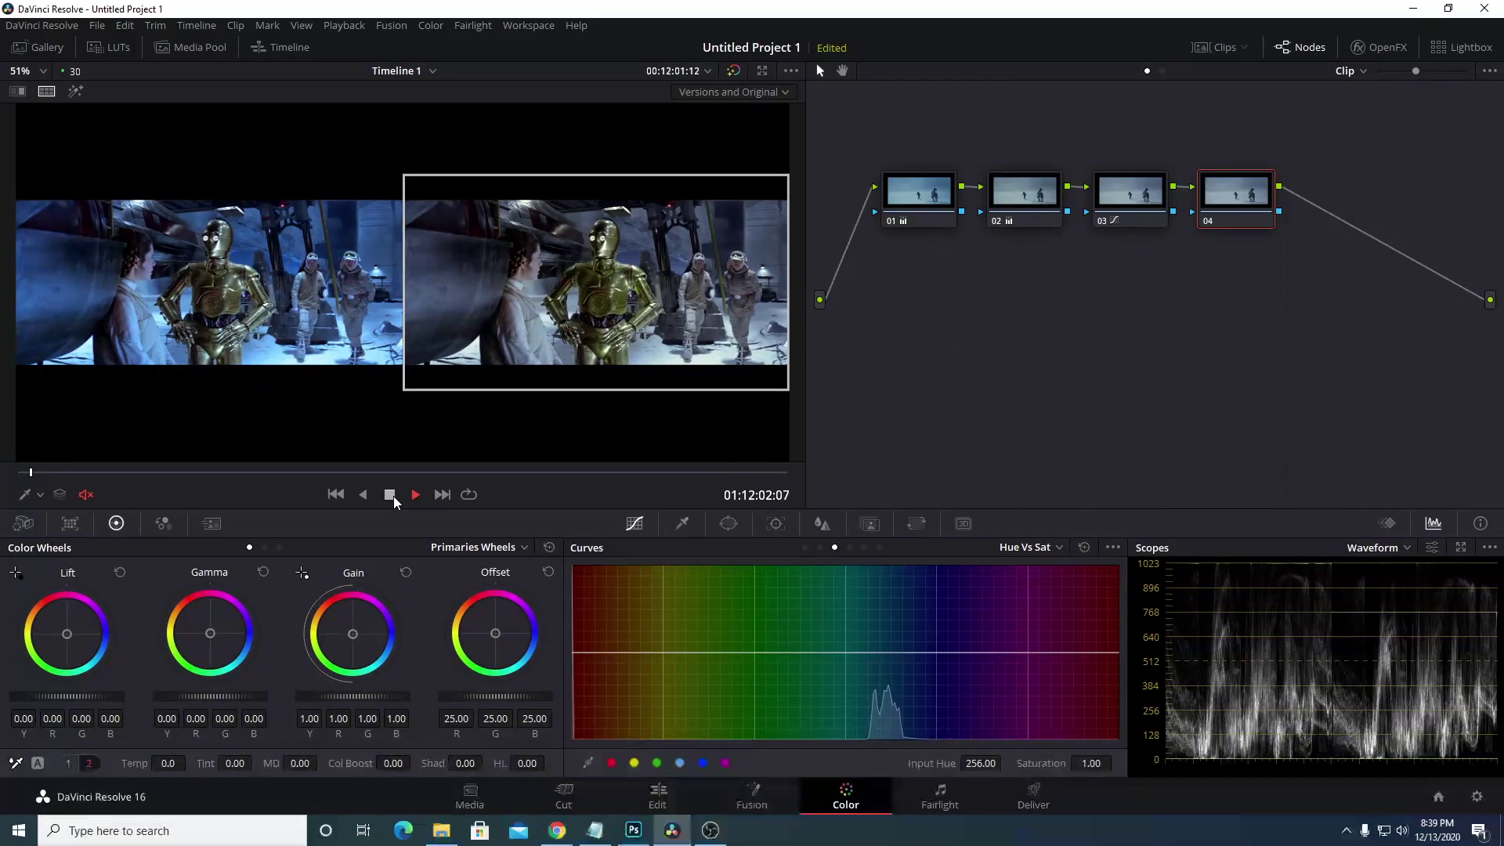
pyautogui.click(393, 495)
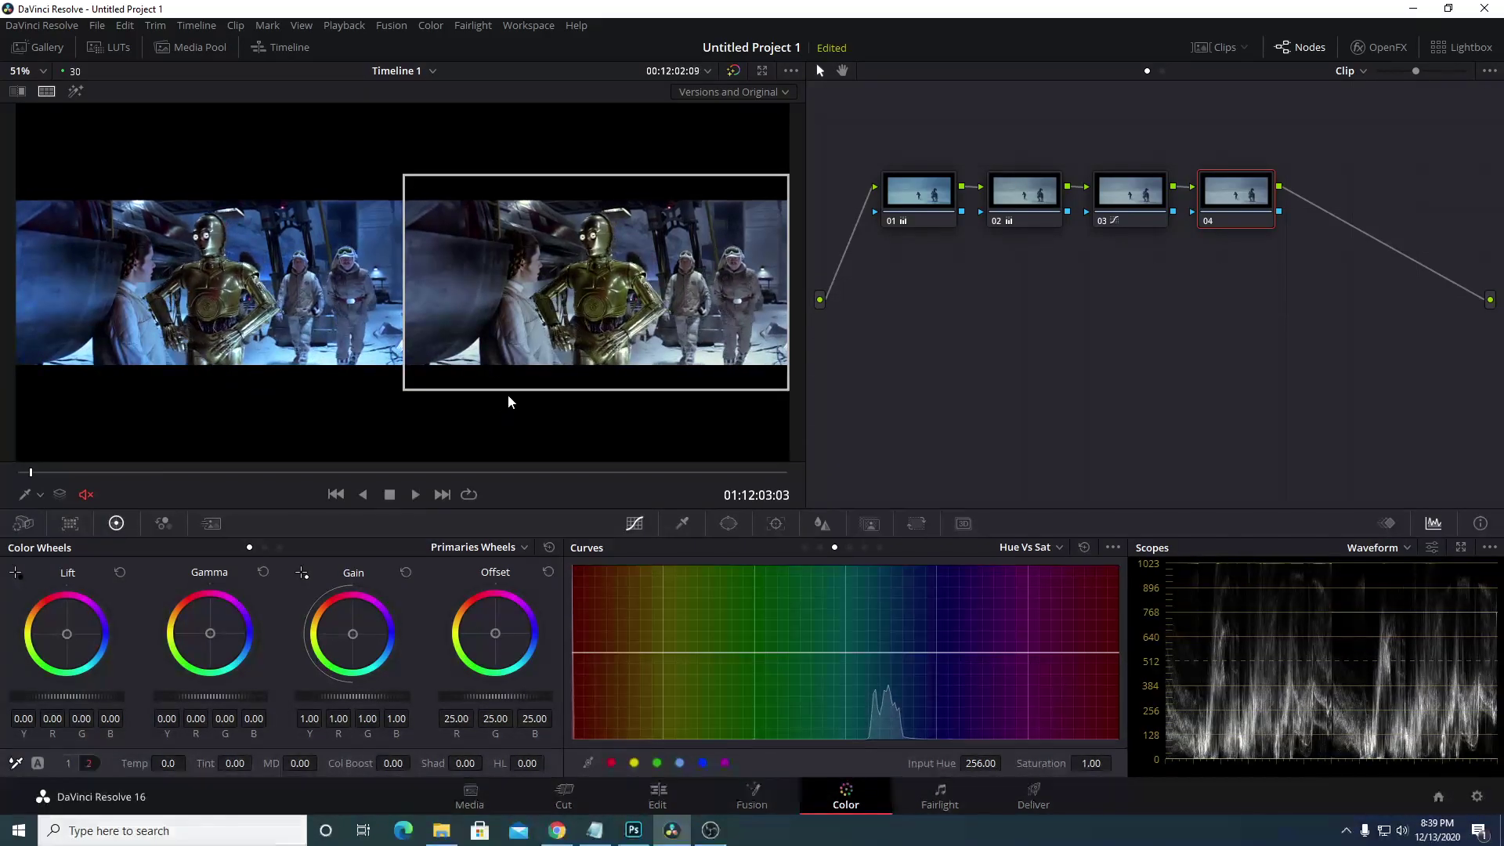
# Show node 03 full-frame and add a strongly rotated point on its Hue vs Hue curve
pyautogui.click(45, 92)
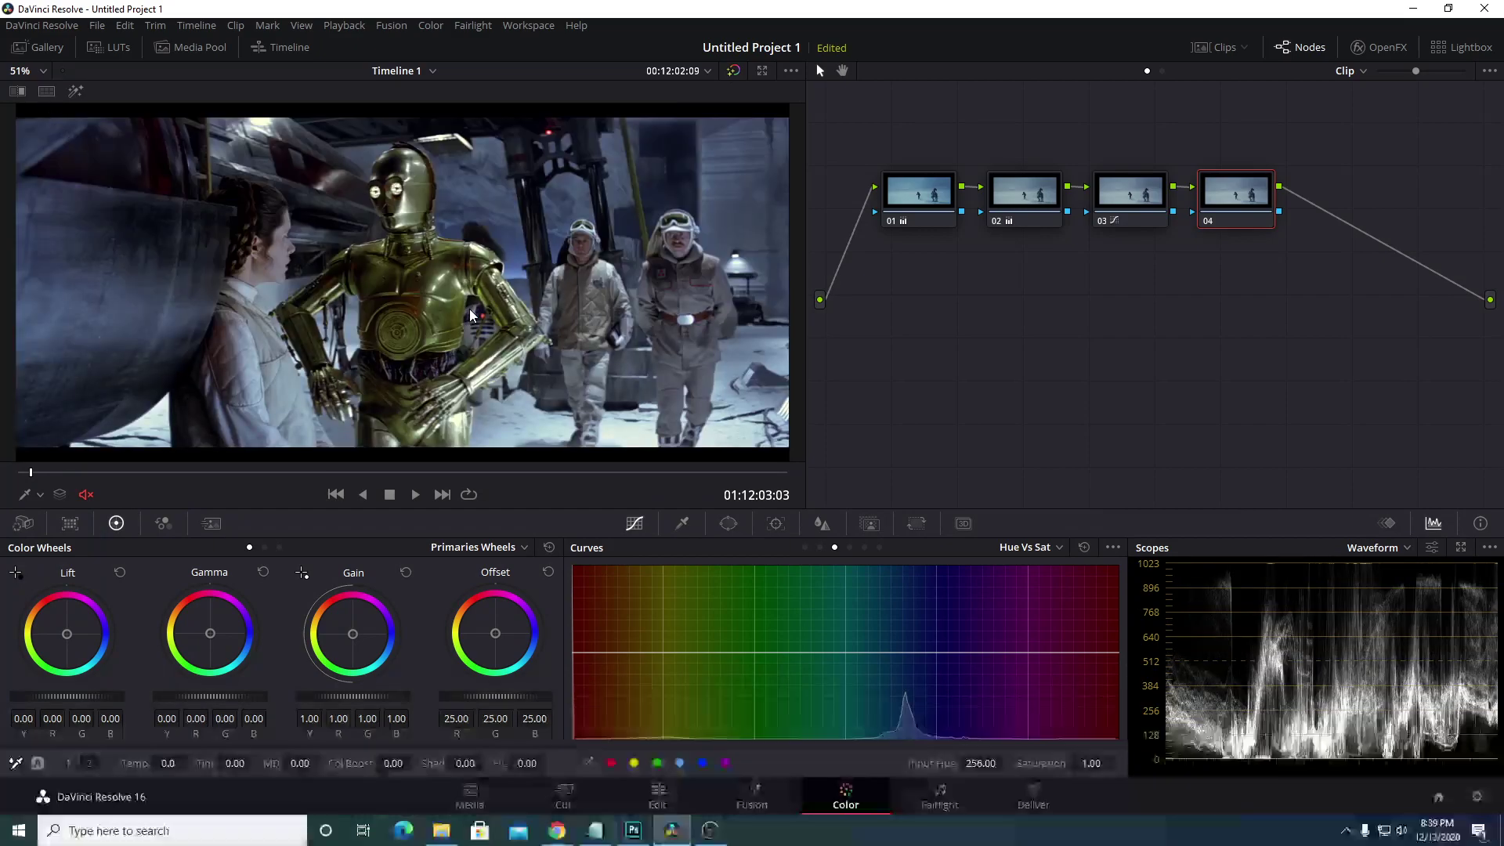
pyautogui.click(1128, 191)
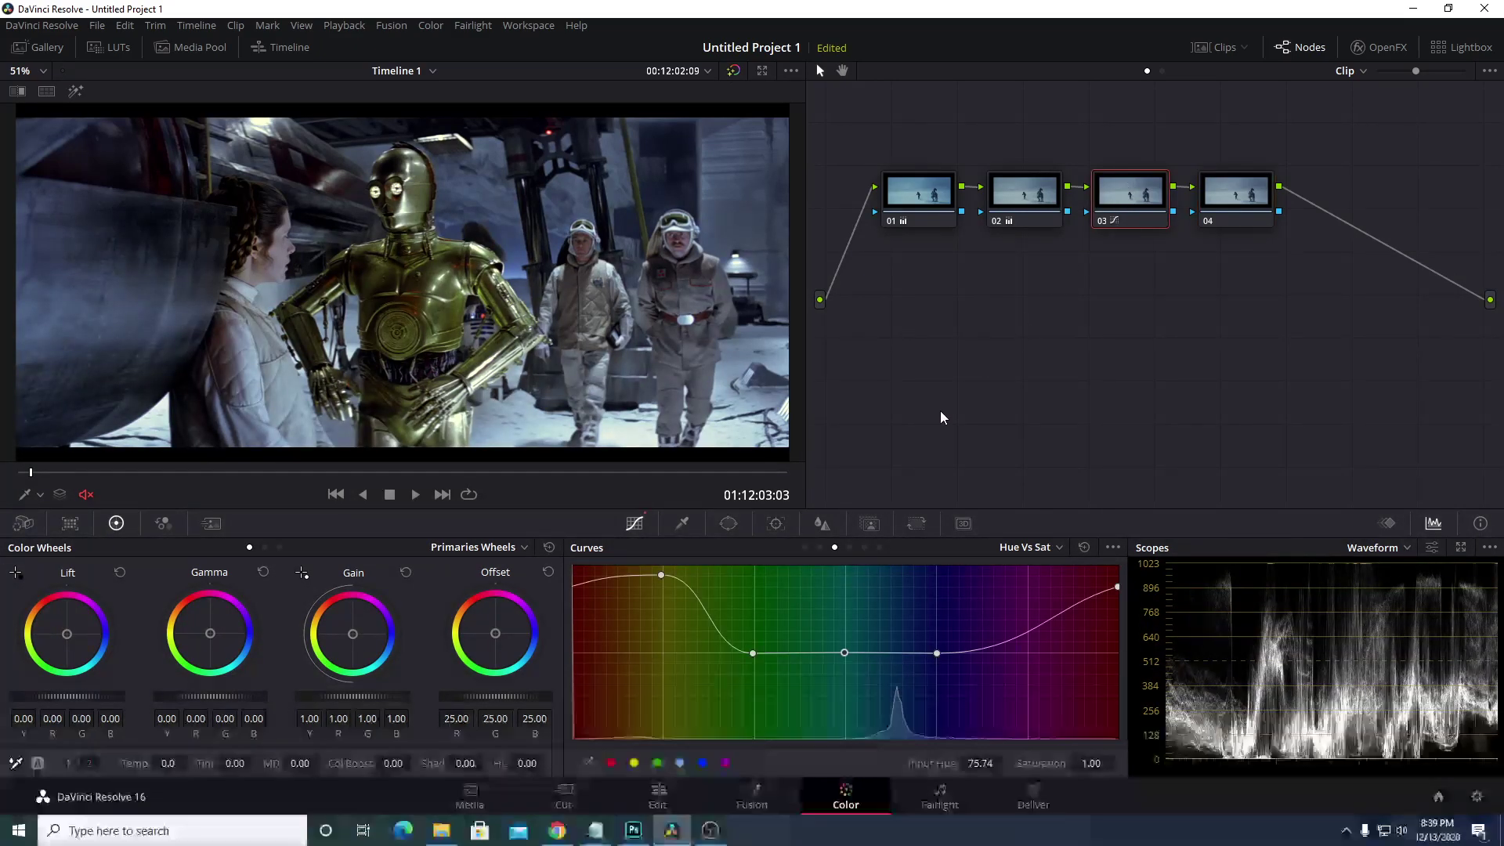
pyautogui.click(821, 547)
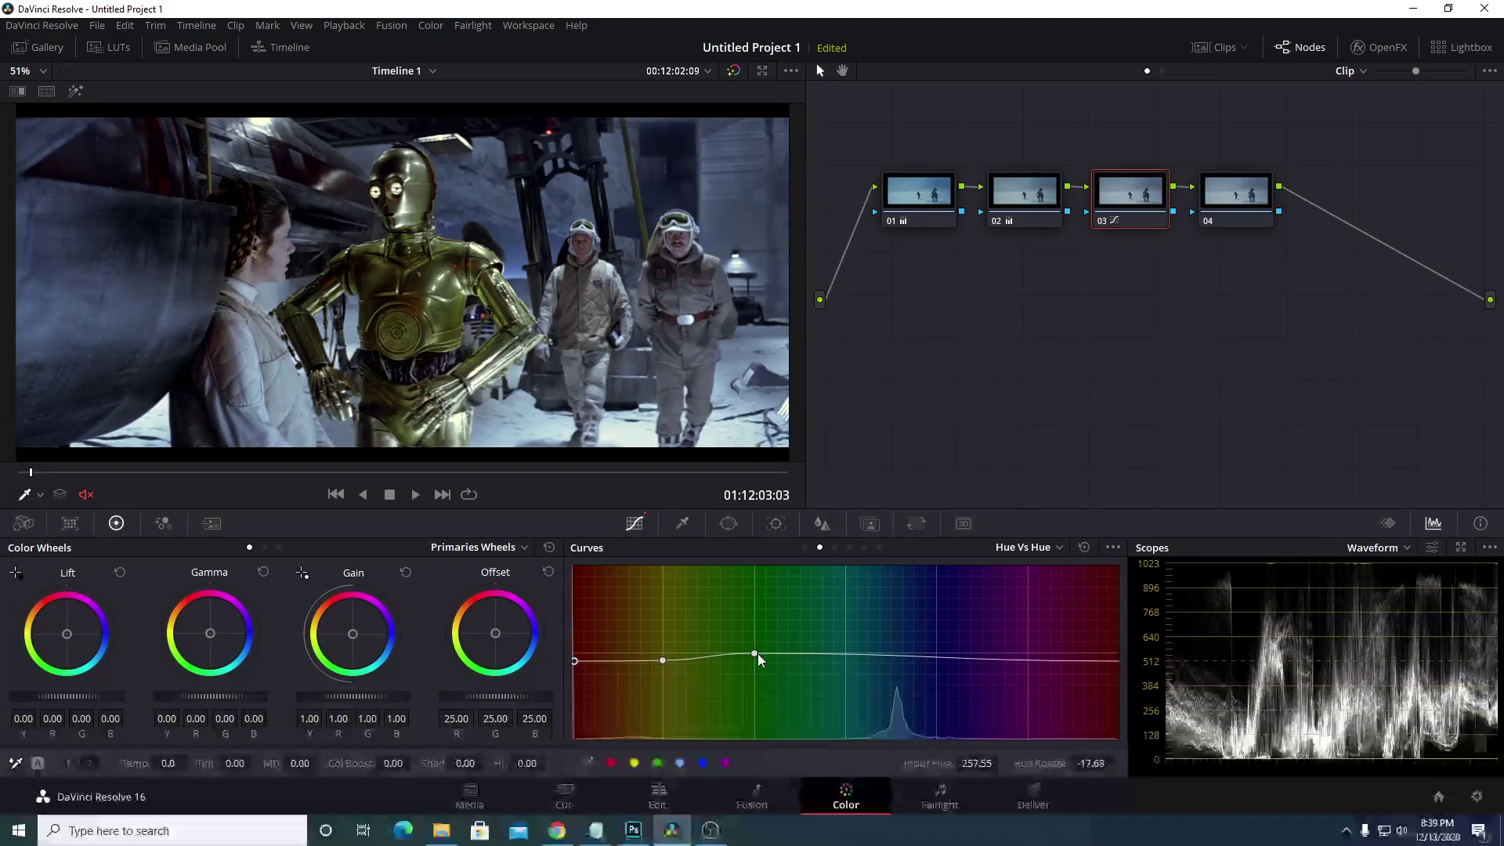
pyautogui.click(844, 653)
pyautogui.moveTo(752, 653)
pyautogui.mouseDown()
pyautogui.moveTo(754, 591)
pyautogui.moveTo(750, 732)
pyautogui.moveTo(737, 586)
pyautogui.moveTo(754, 653)
pyautogui.mouseUp()
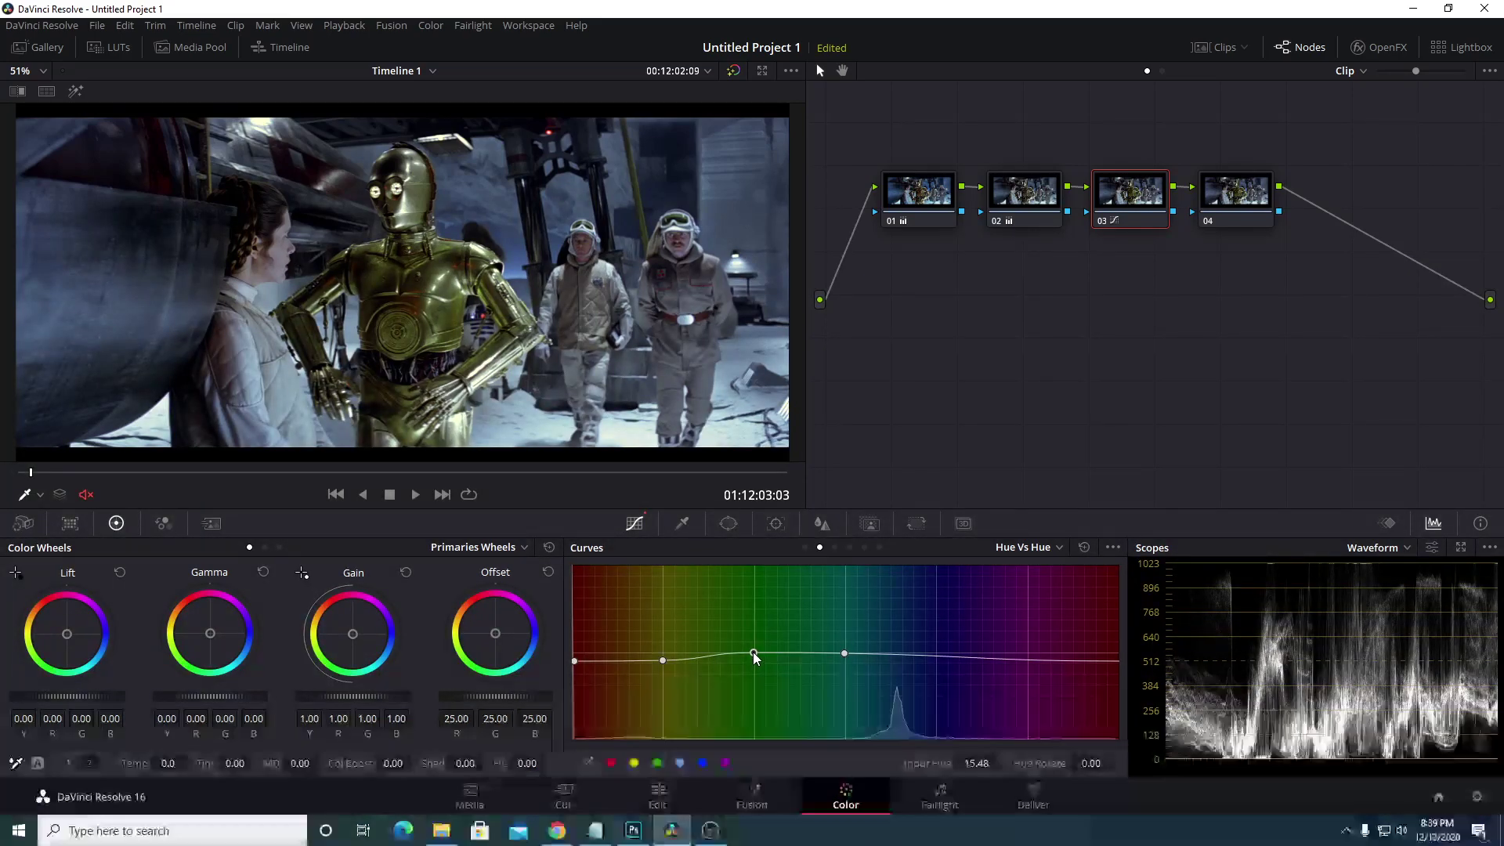
# Undo the stray orange point and rotate the orange-yellow point near hue 315.23 by -3.21
pyautogui.click(446, 278)
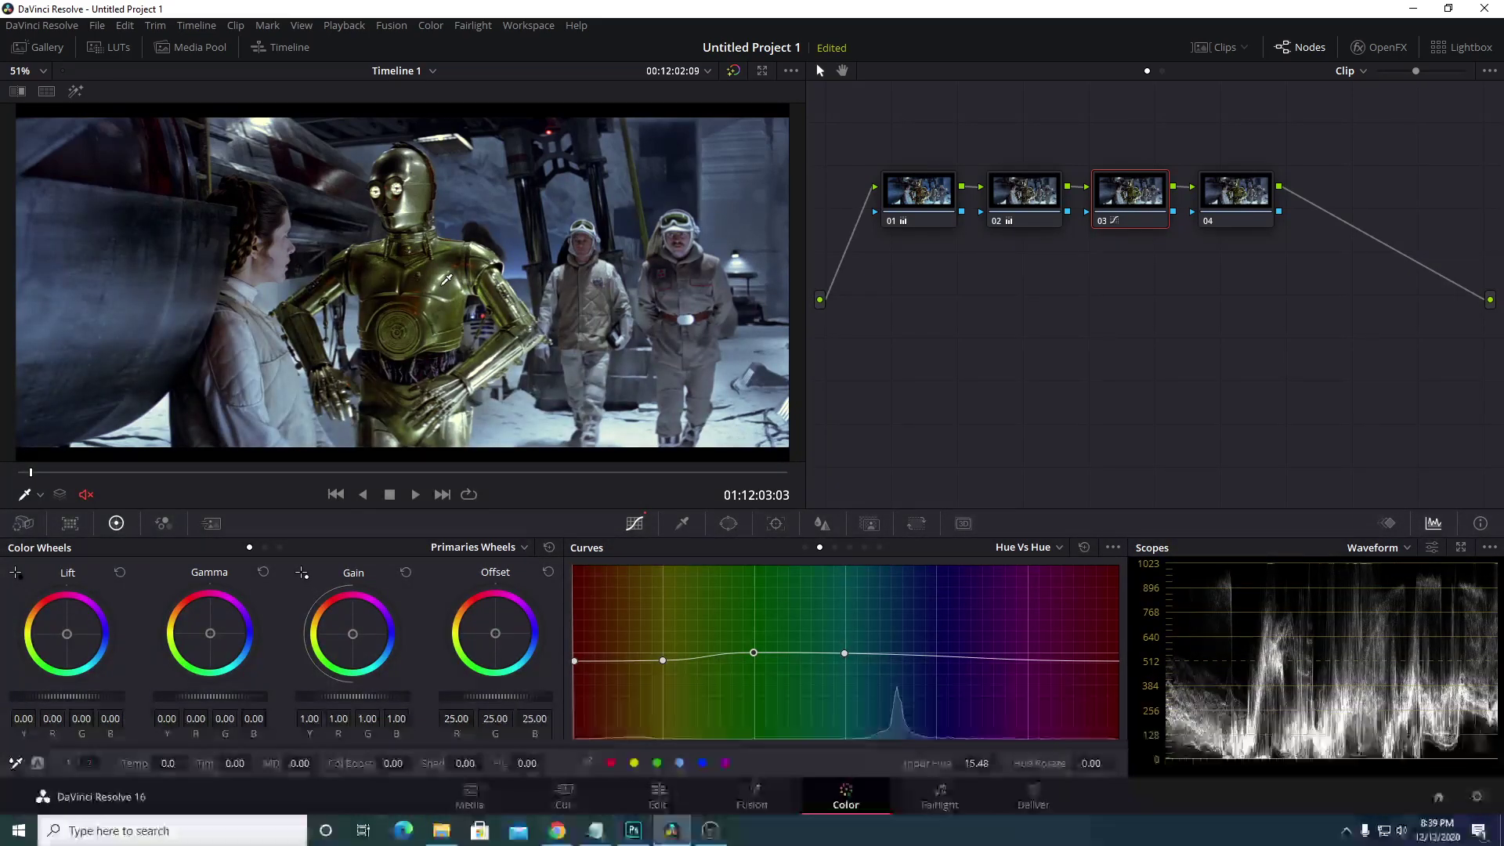
pyautogui.hotkey('ctrl', 'z')
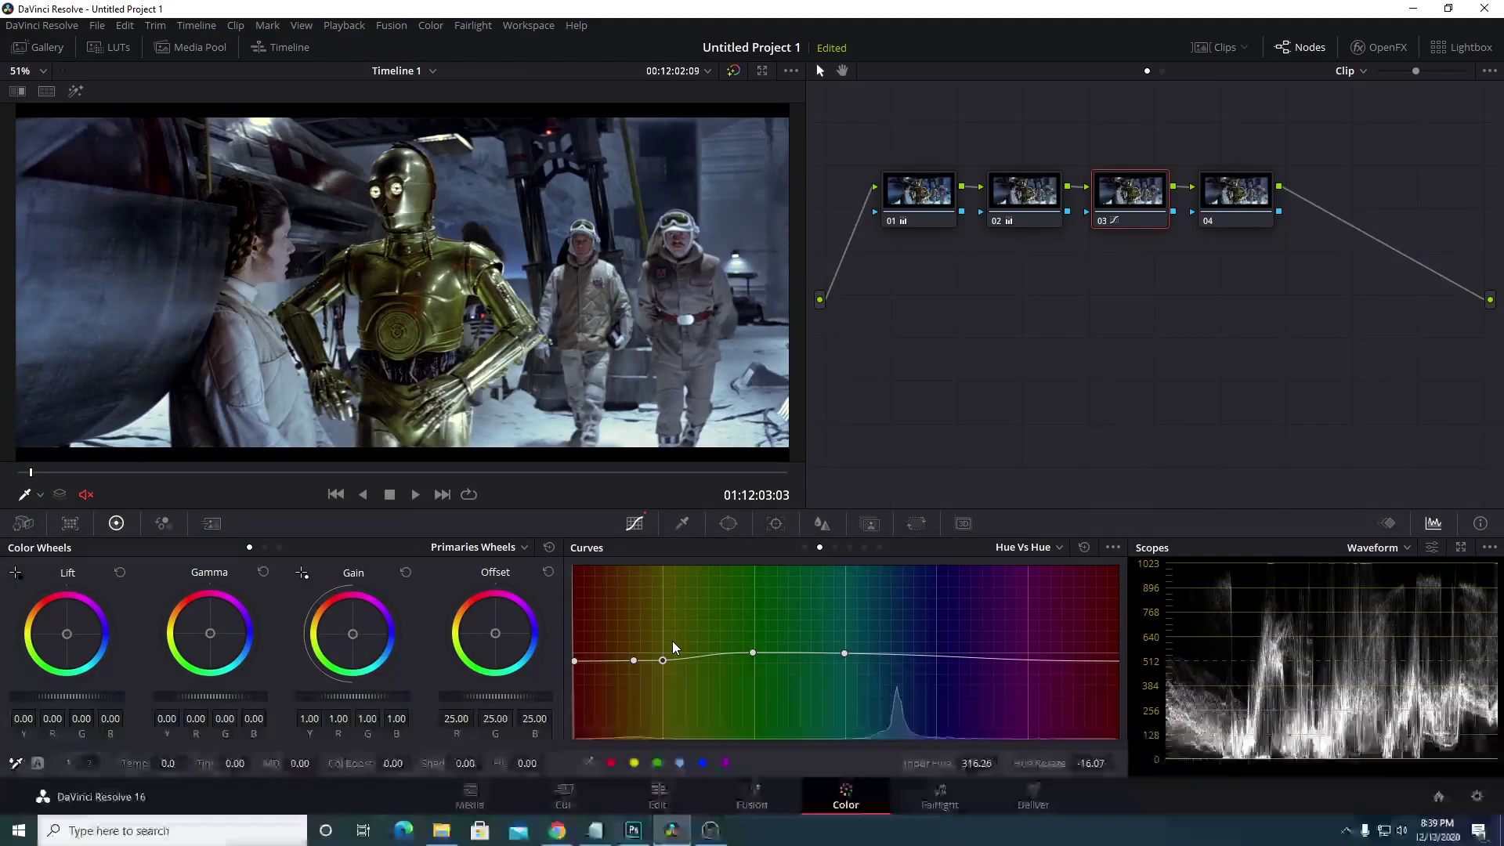
pyautogui.click(663, 660)
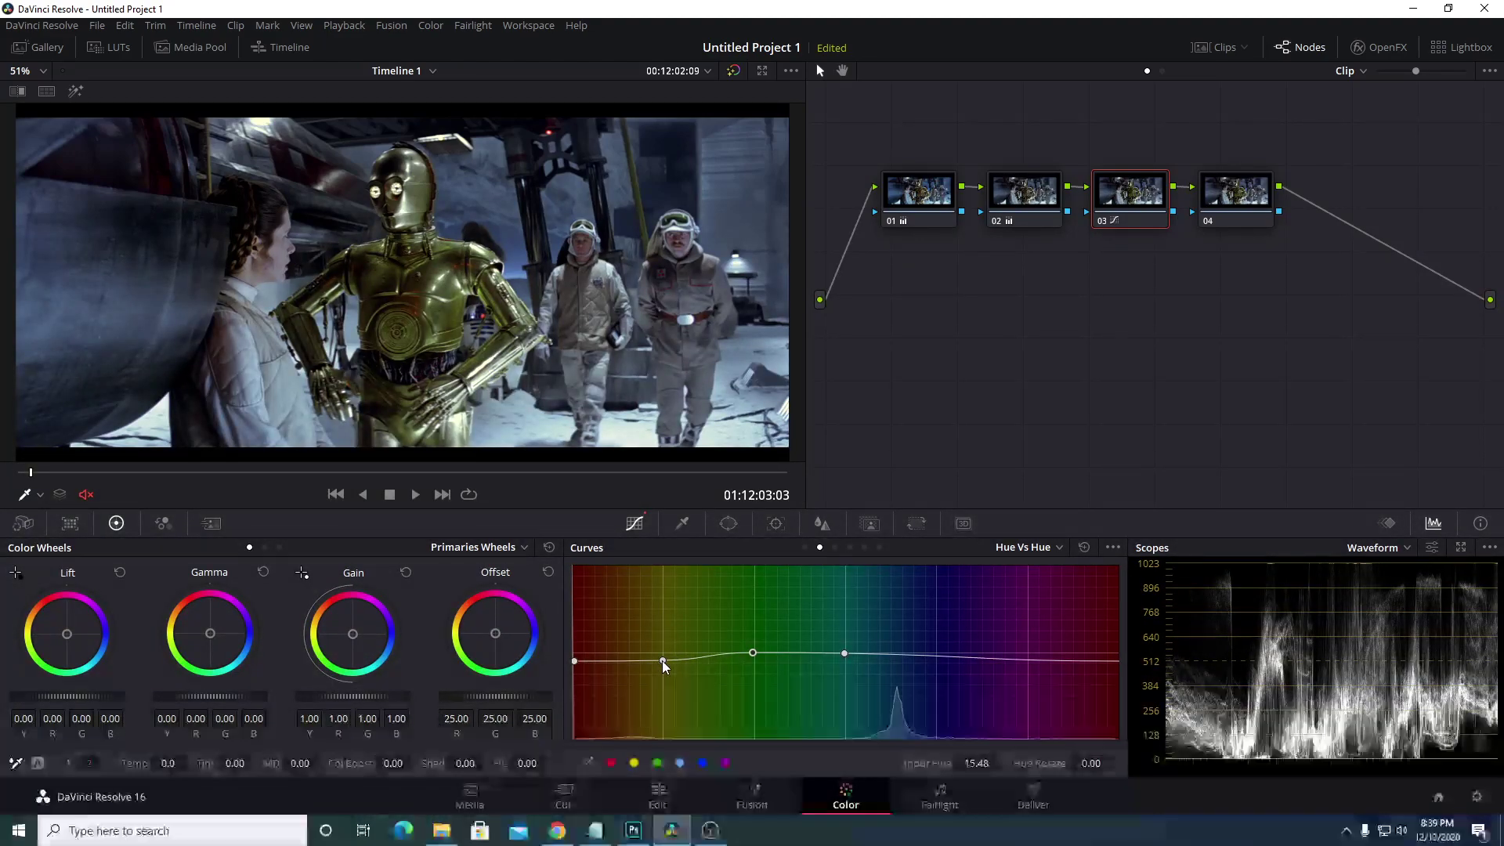
pyautogui.moveTo(663, 660); pyautogui.dragTo(661, 655)
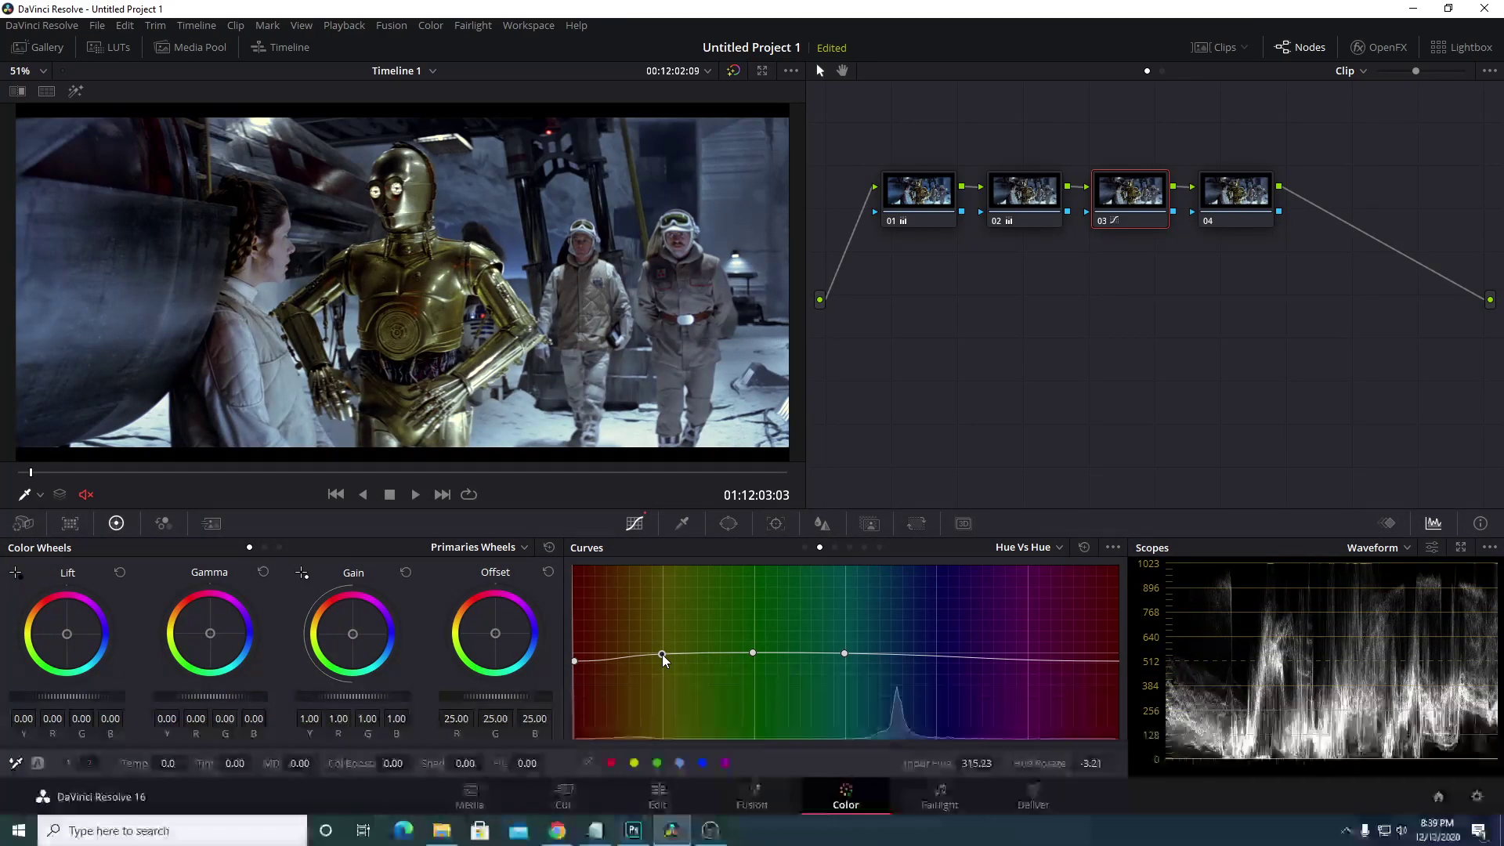
# Raise node 03's Hue vs Sat magenta-red end, pin purples at 1.00 near hue 196.26, view beside original
pyautogui.click(833, 547)
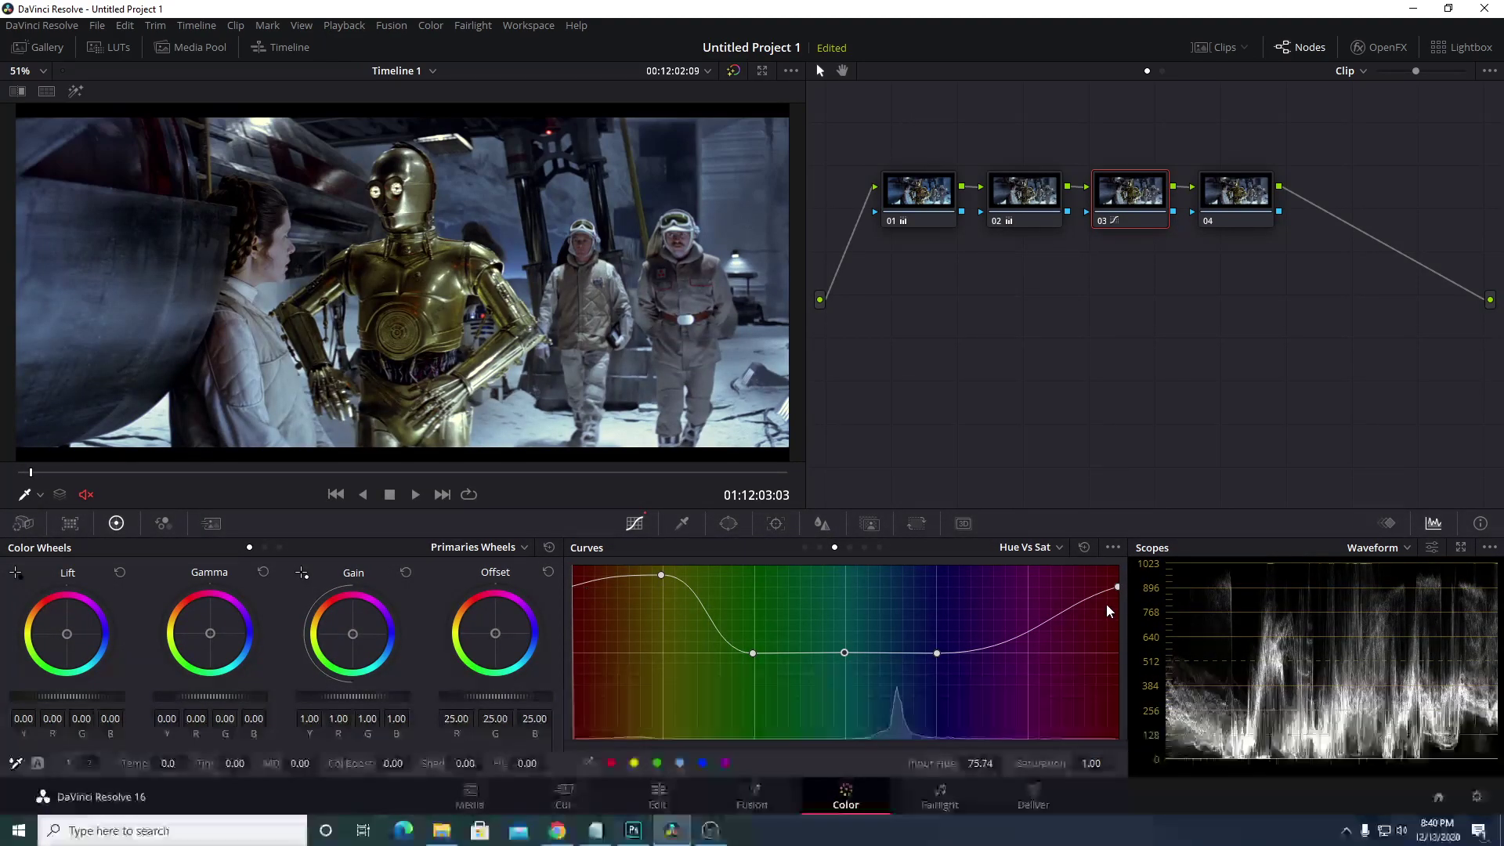
pyautogui.moveTo(1117, 588); pyautogui.dragTo(1118, 576)
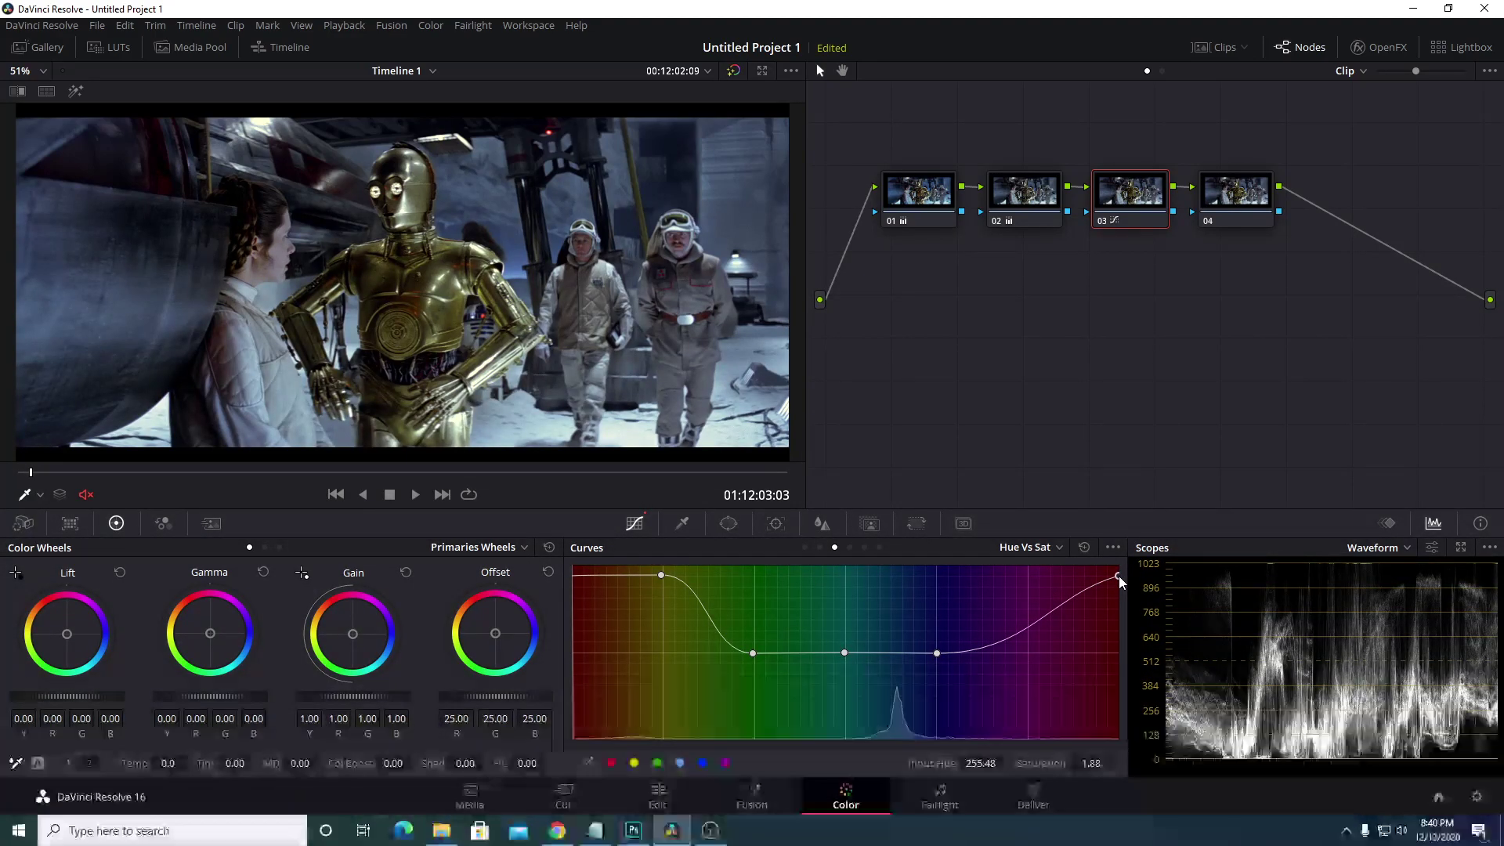
pyautogui.click(1028, 630)
pyautogui.moveTo(1028, 631); pyautogui.dragTo(1028, 653)
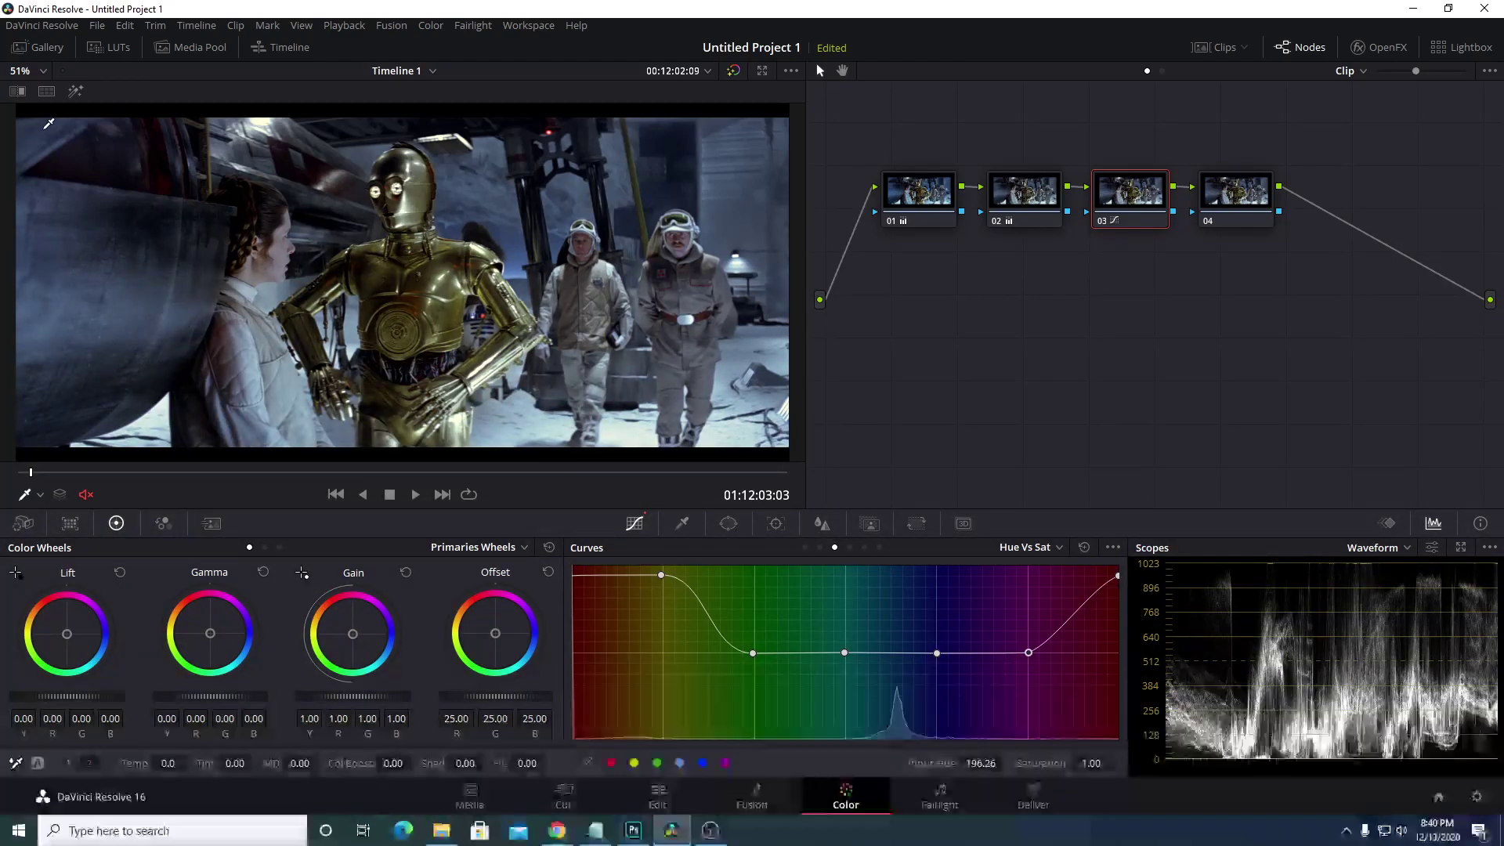
pyautogui.click(46, 91)
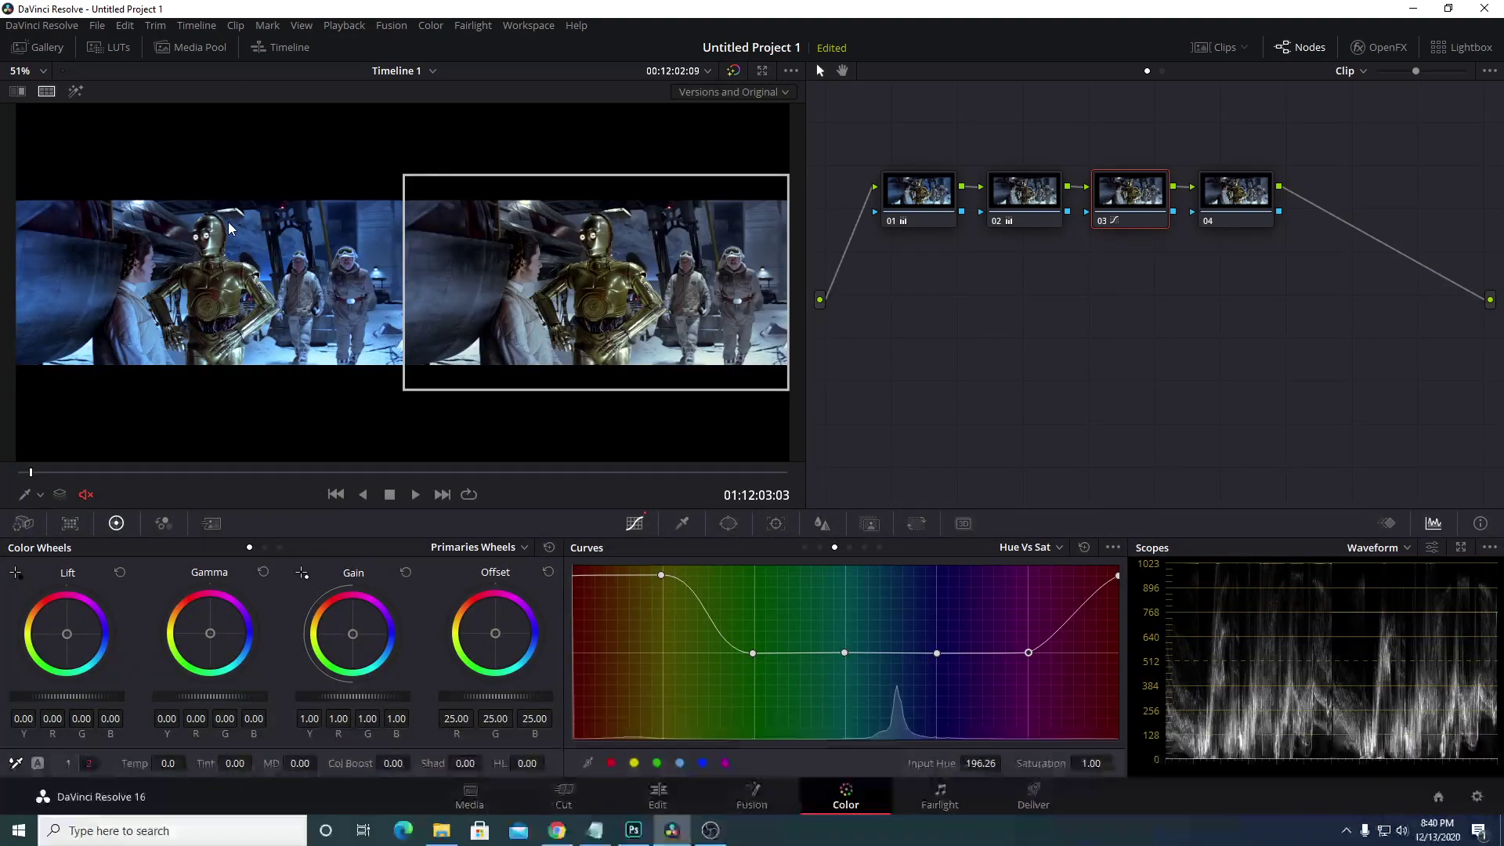
# Play the side-by-side comparison through to the Chewbacca window shot
pyautogui.press('space')
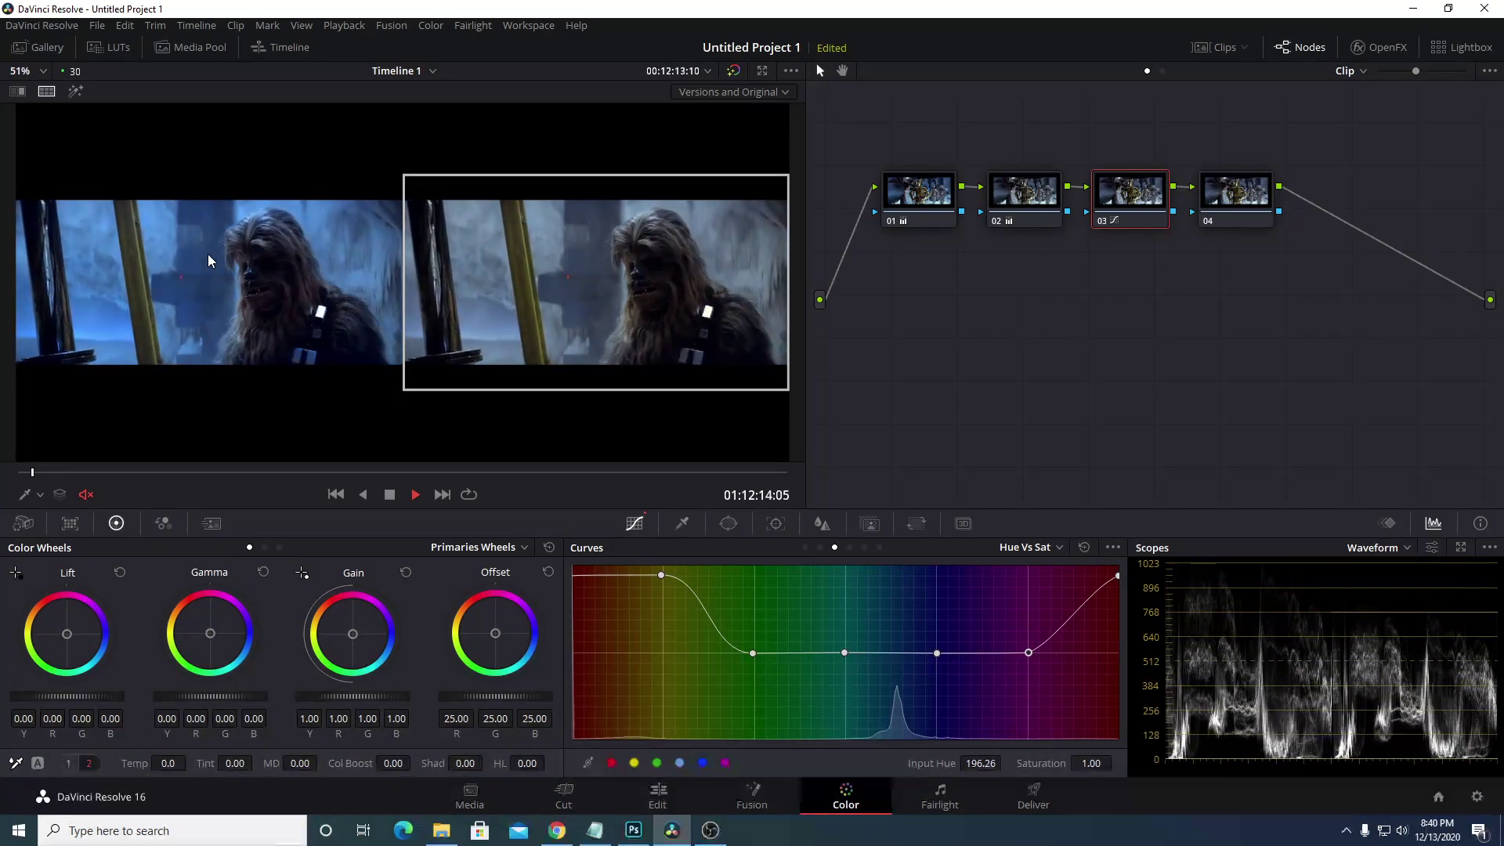
pyautogui.press('space')
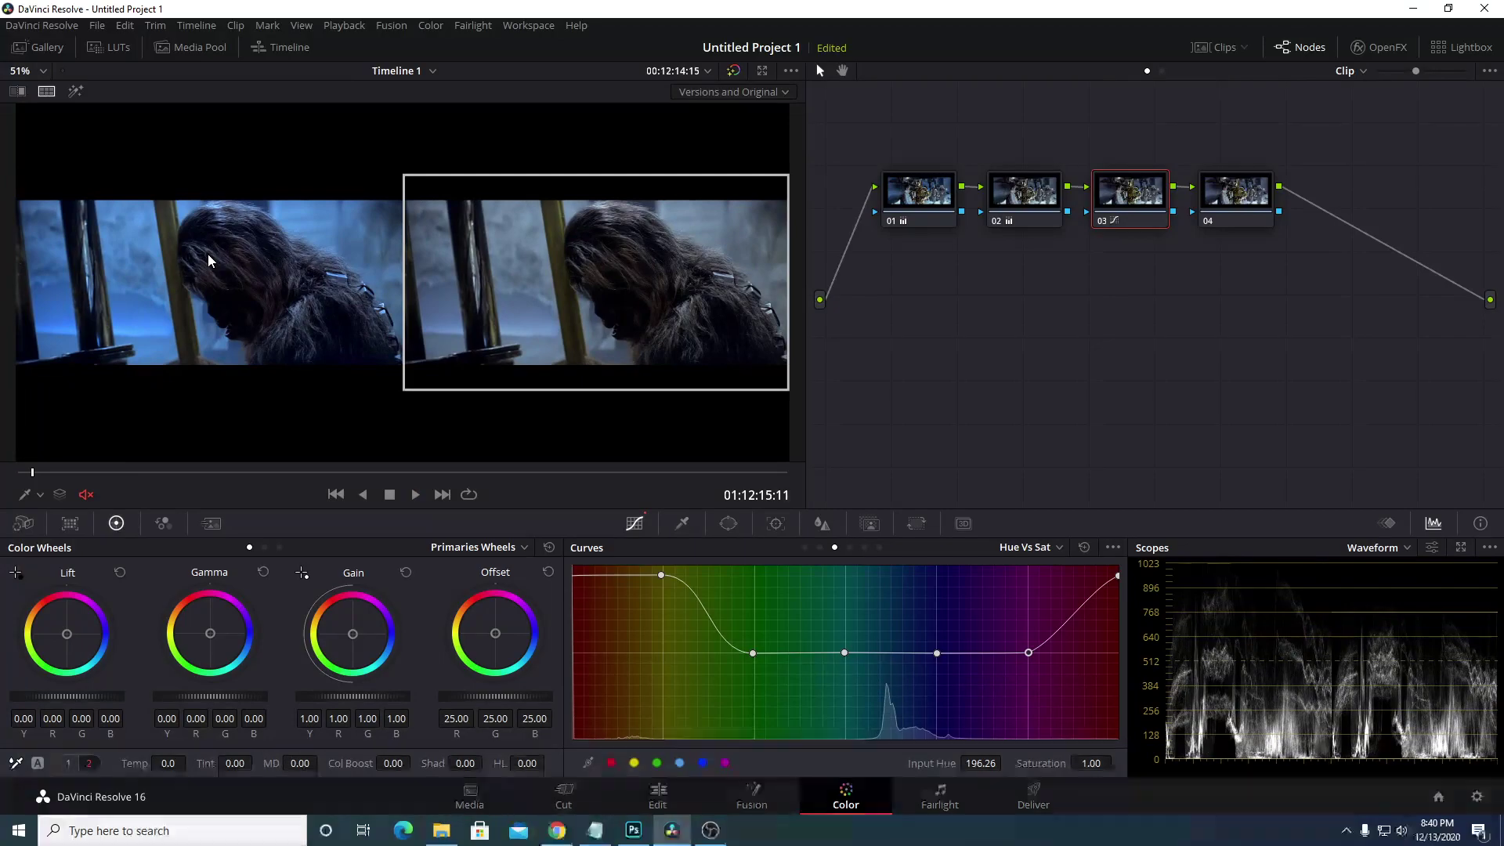
# Slightly raise node 04's contrast and lift its saturation to 70
pyautogui.click(1219, 202)
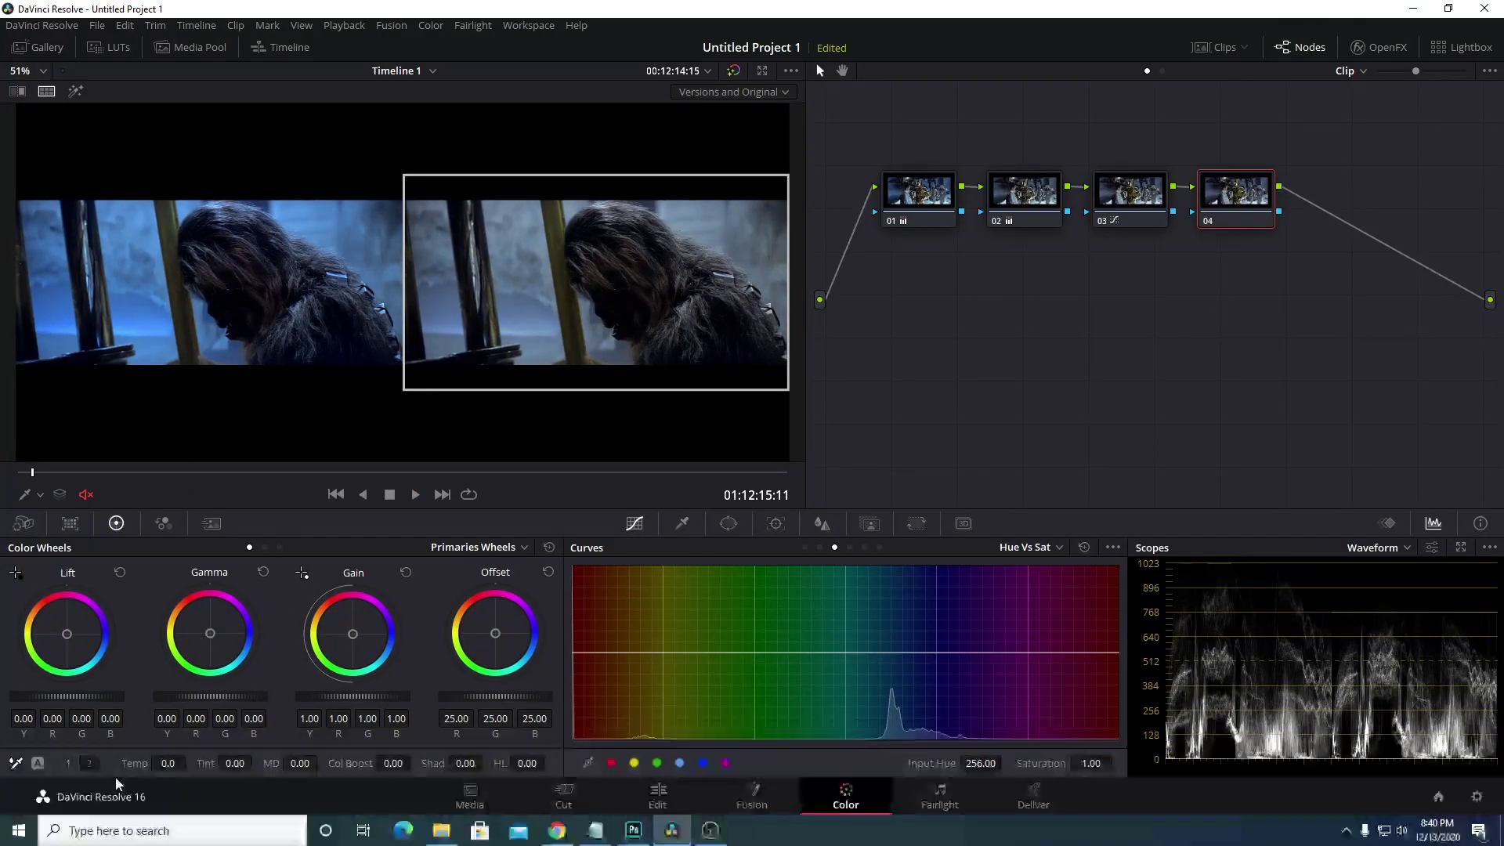
pyautogui.click(71, 763)
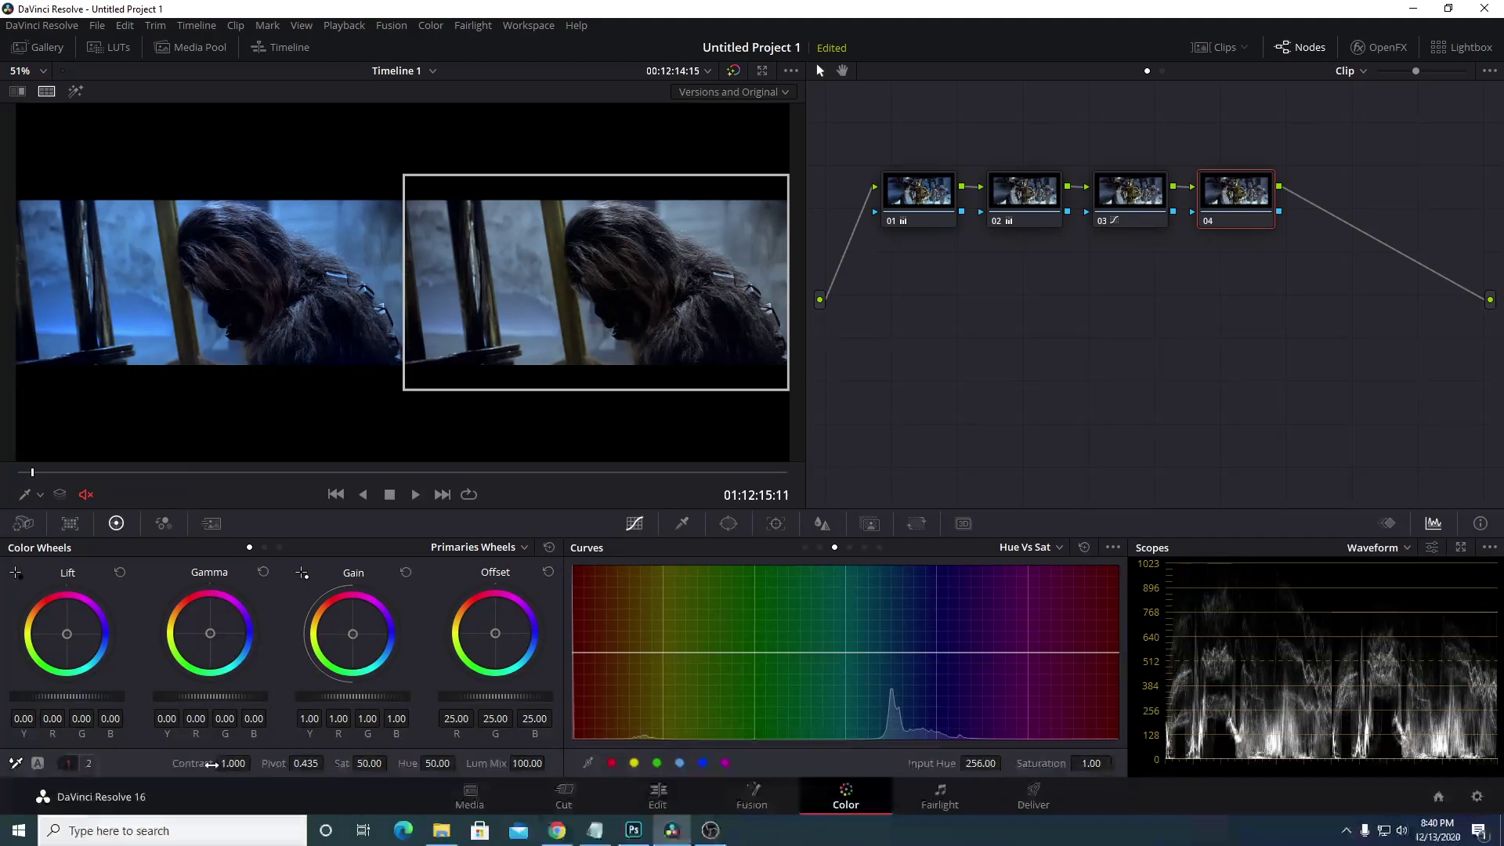
pyautogui.moveTo(211, 765); pyautogui.dragTo(266, 762)
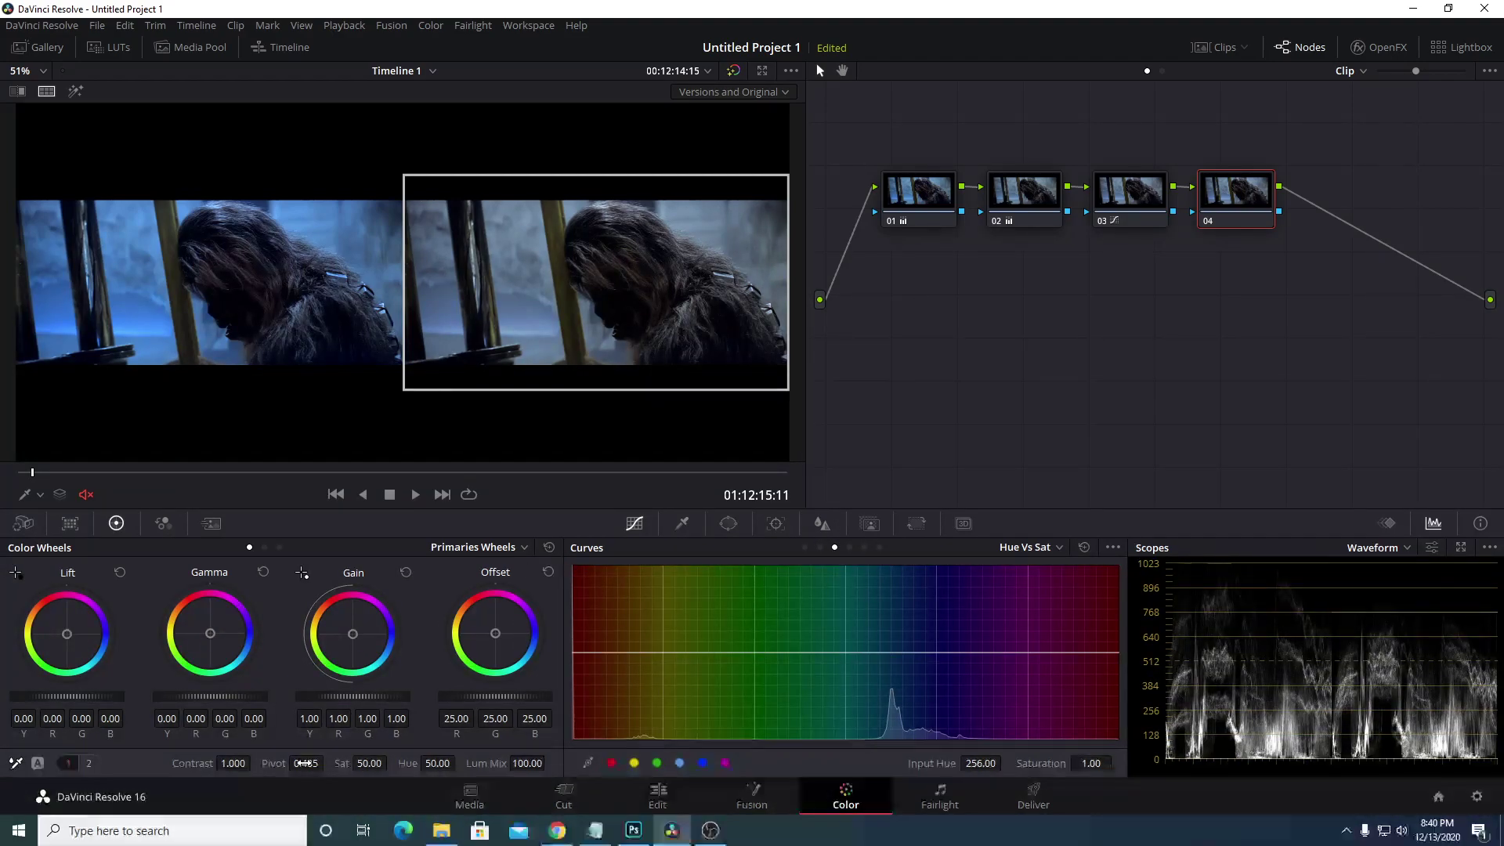
pyautogui.moveTo(368, 762); pyautogui.dragTo(392, 762)
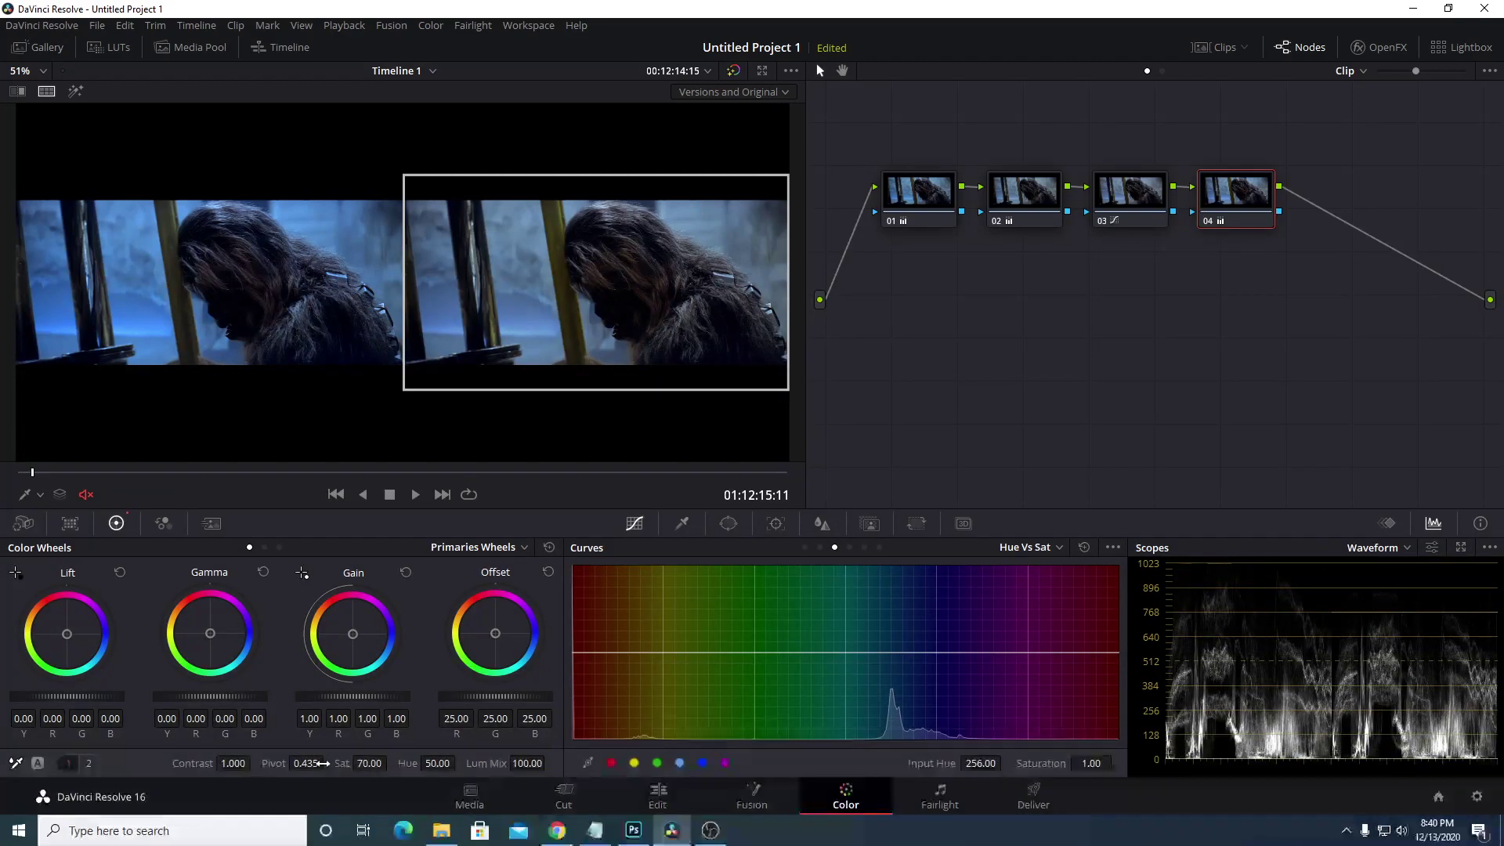
pyautogui.moveTo(92, 763); pyautogui.dragTo(92, 763)
# Set node 04's shadows to 15.50 and highlights to -21.50 on the Shad/HL page
pyautogui.click(90, 763)
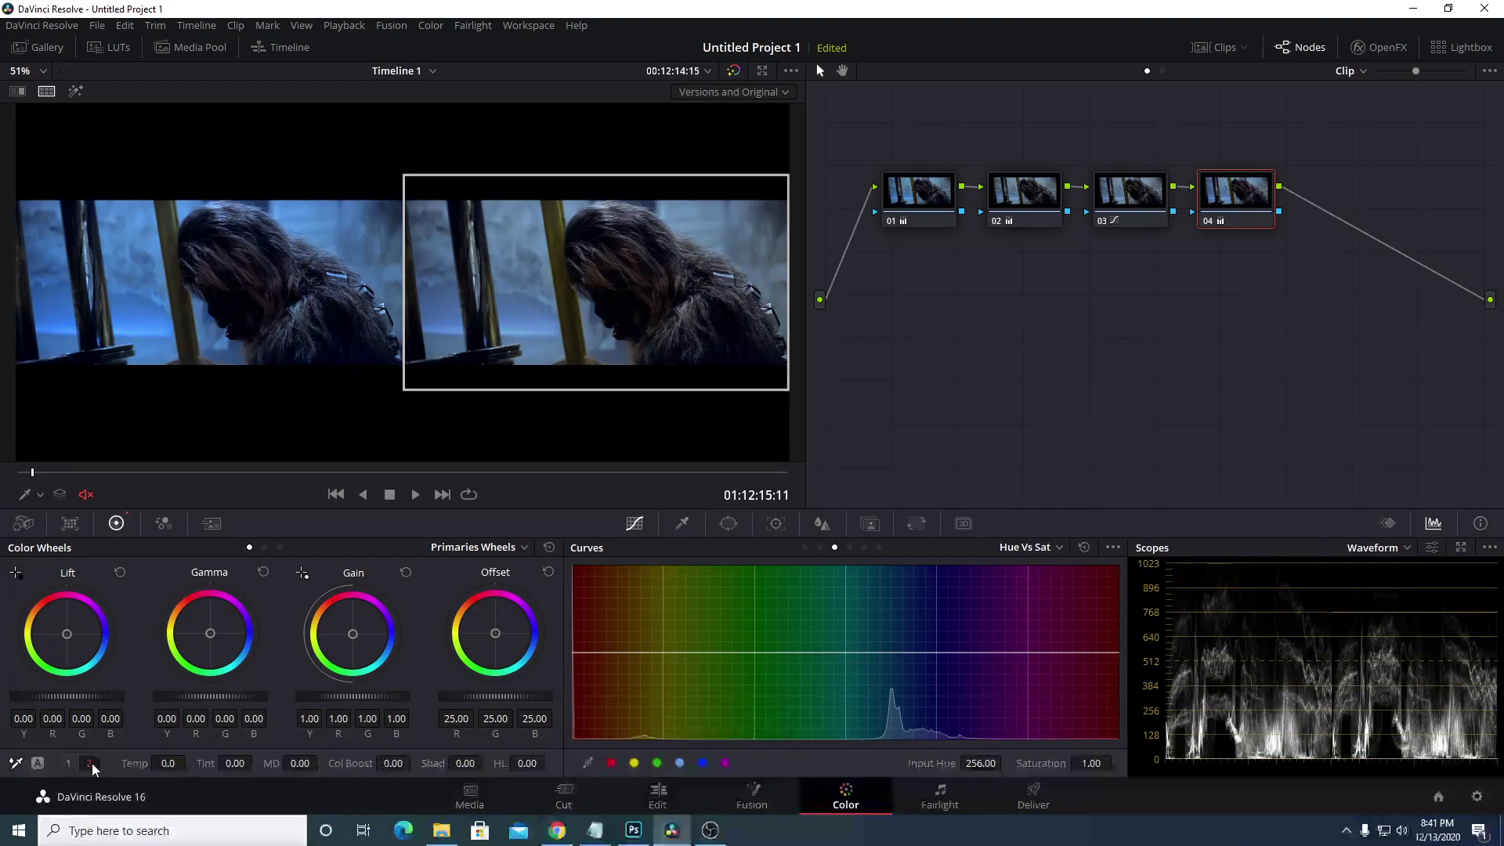
pyautogui.moveTo(487, 761); pyautogui.dragTo(488, 762)
pyautogui.doubleClick(433, 763)
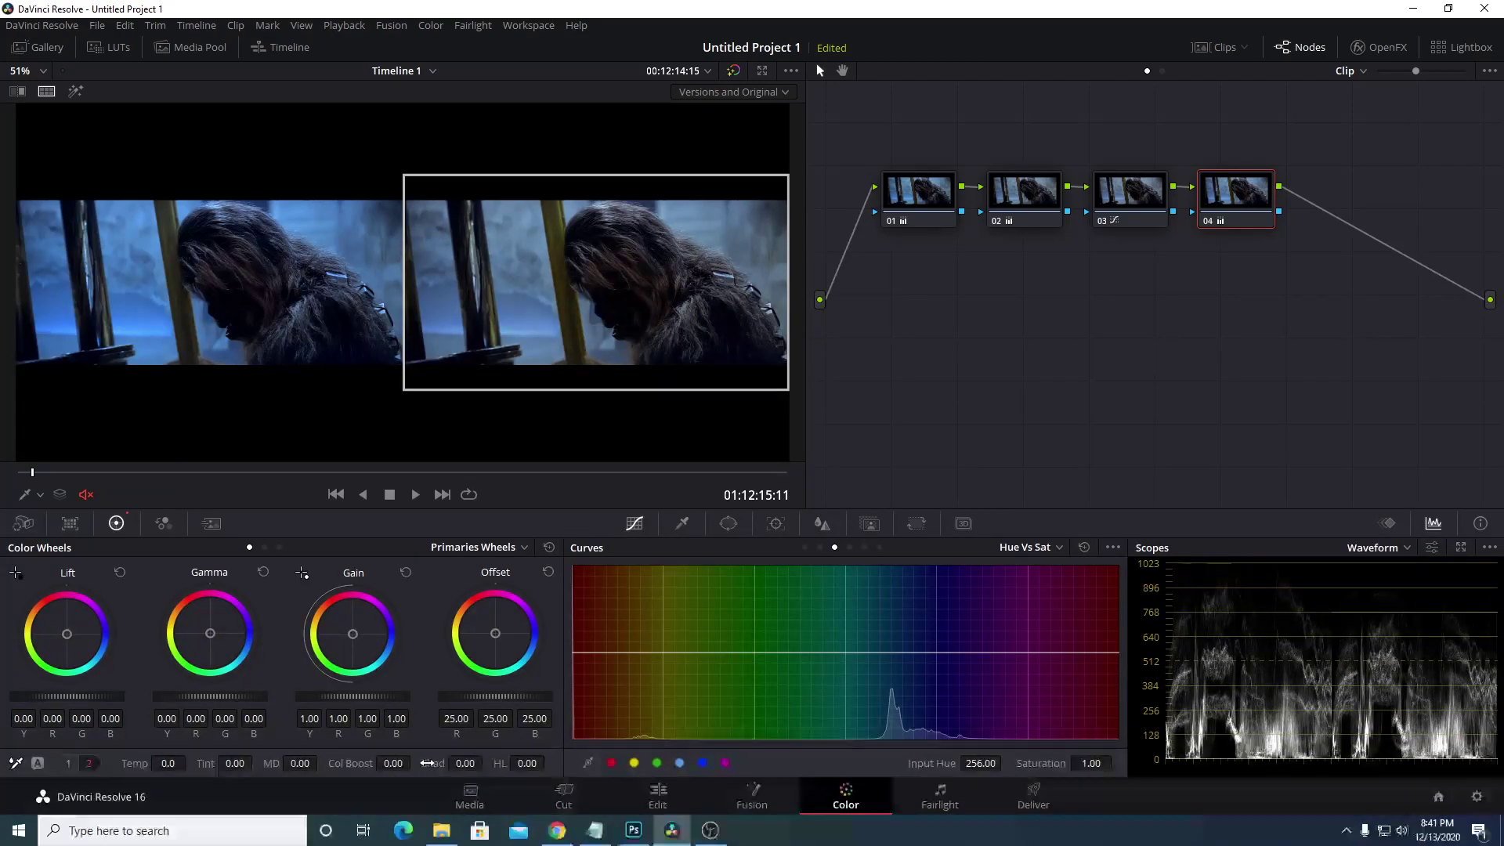
pyautogui.moveTo(487, 762); pyautogui.dragTo(487, 764)
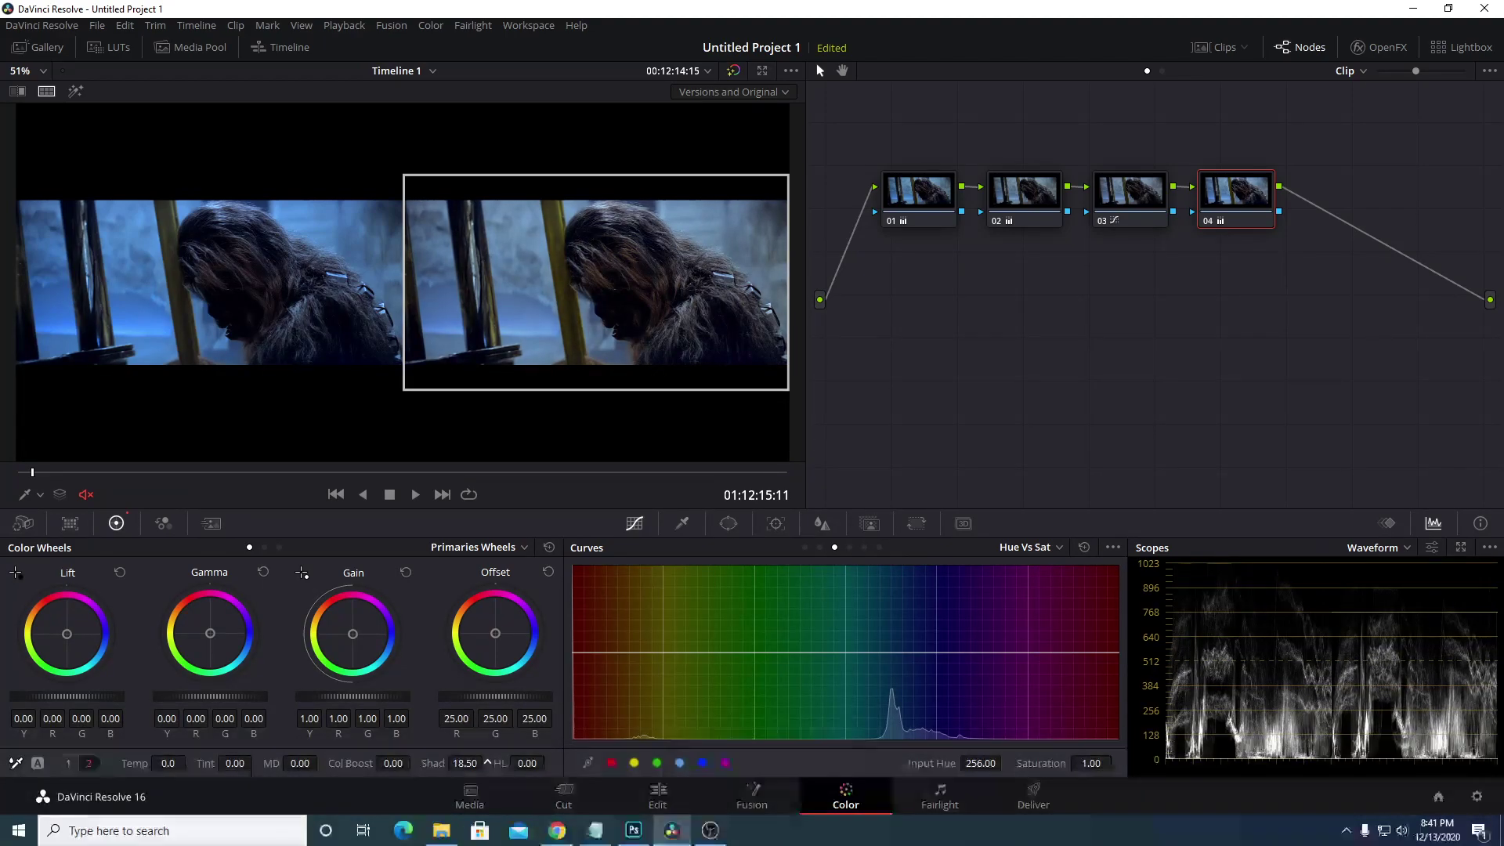
pyautogui.moveTo(487, 762); pyautogui.dragTo(553, 762)
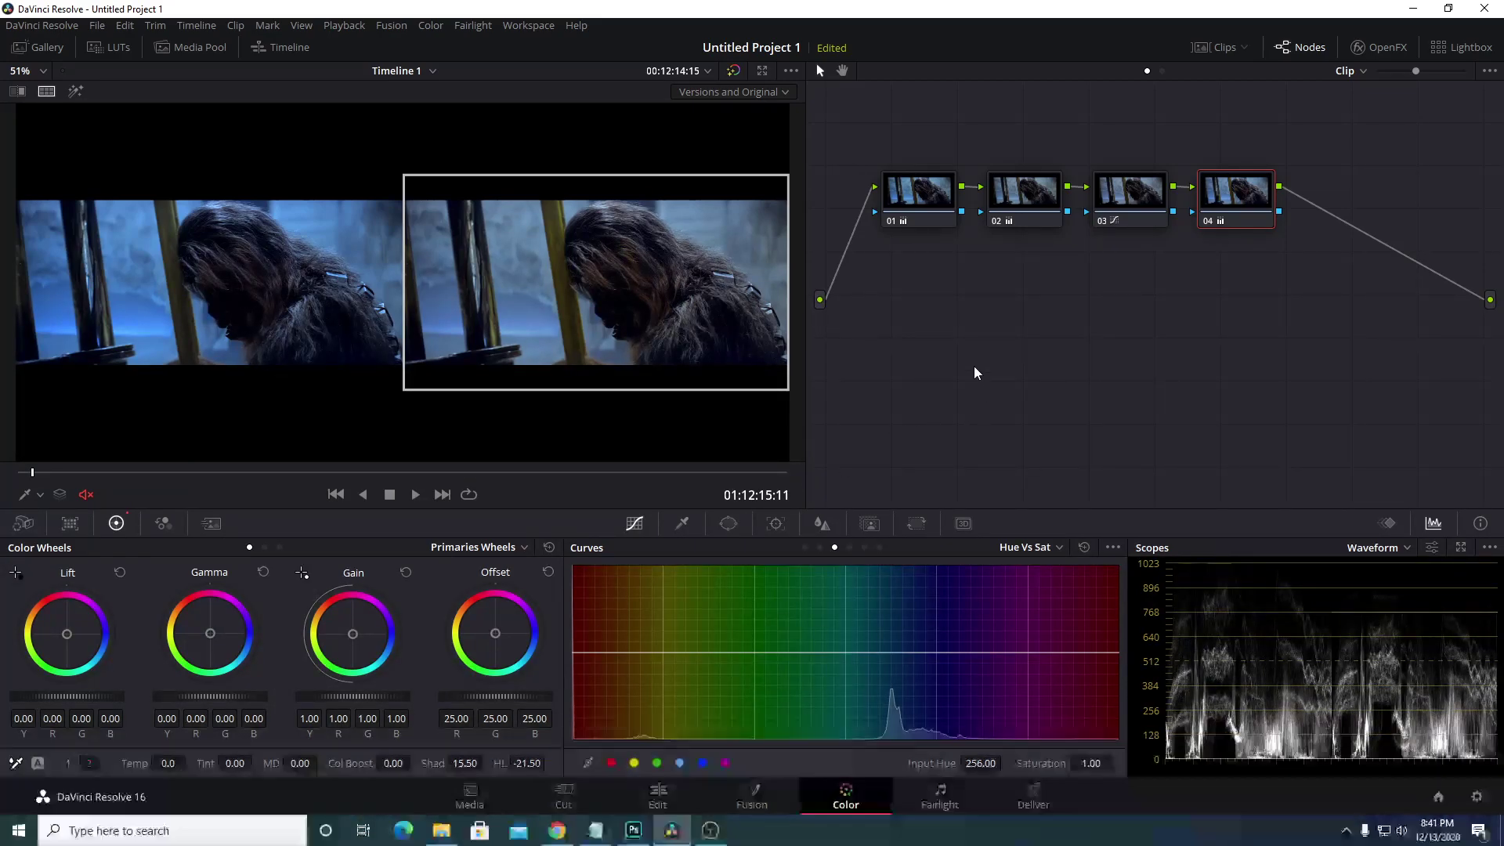
# Retune node 03's orange Hue vs Hue point at hue 315.23 to rotate 4.82, checking the C-3PO shot
pyautogui.click(1125, 199)
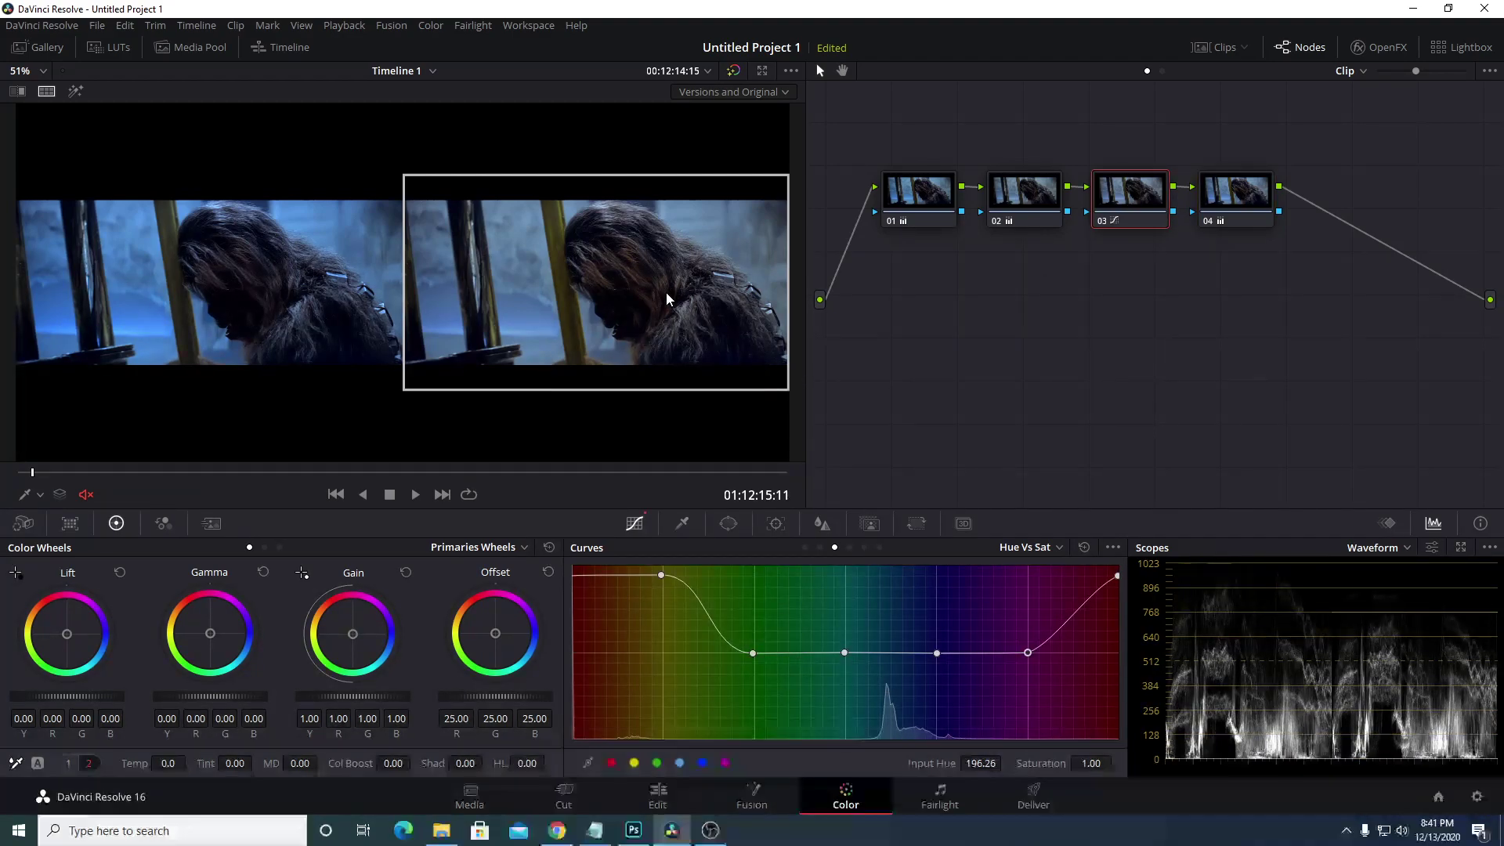
pyautogui.click(819, 546)
pyautogui.moveTo(661, 652); pyautogui.dragTo(574, 667)
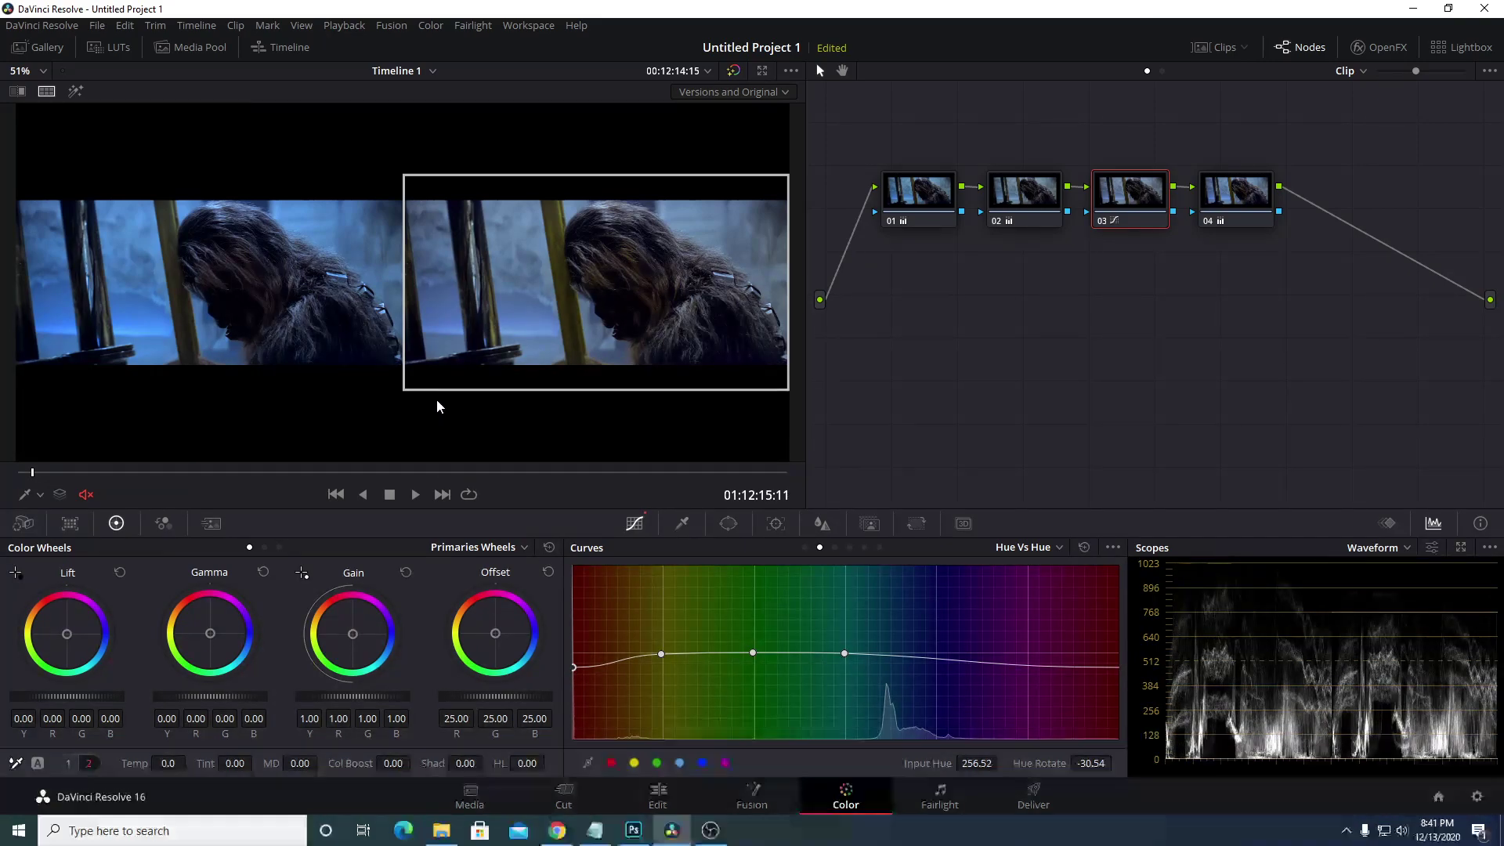
pyautogui.press('space')
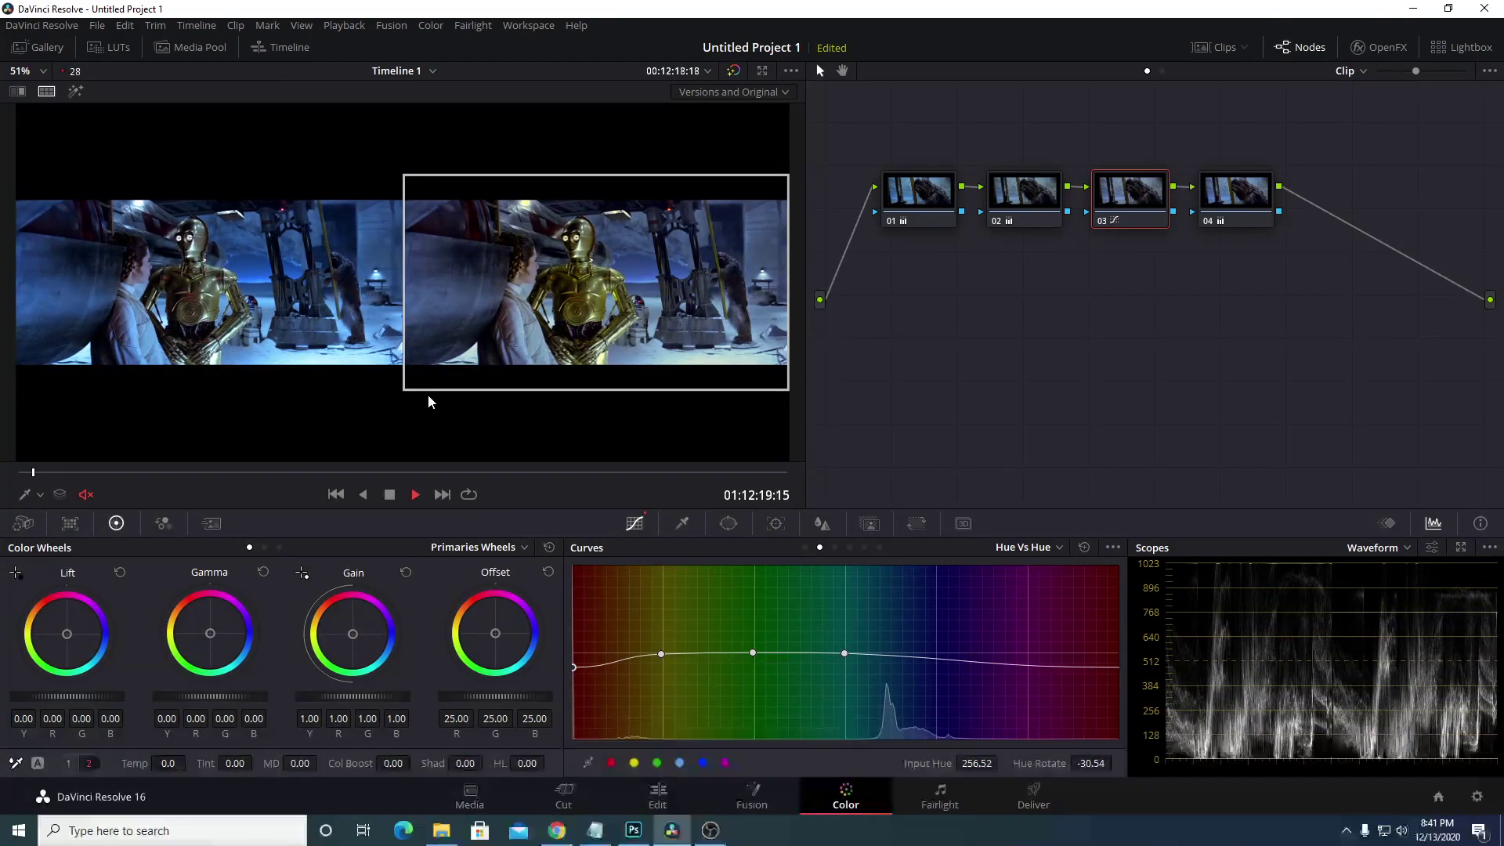
pyautogui.press('space')
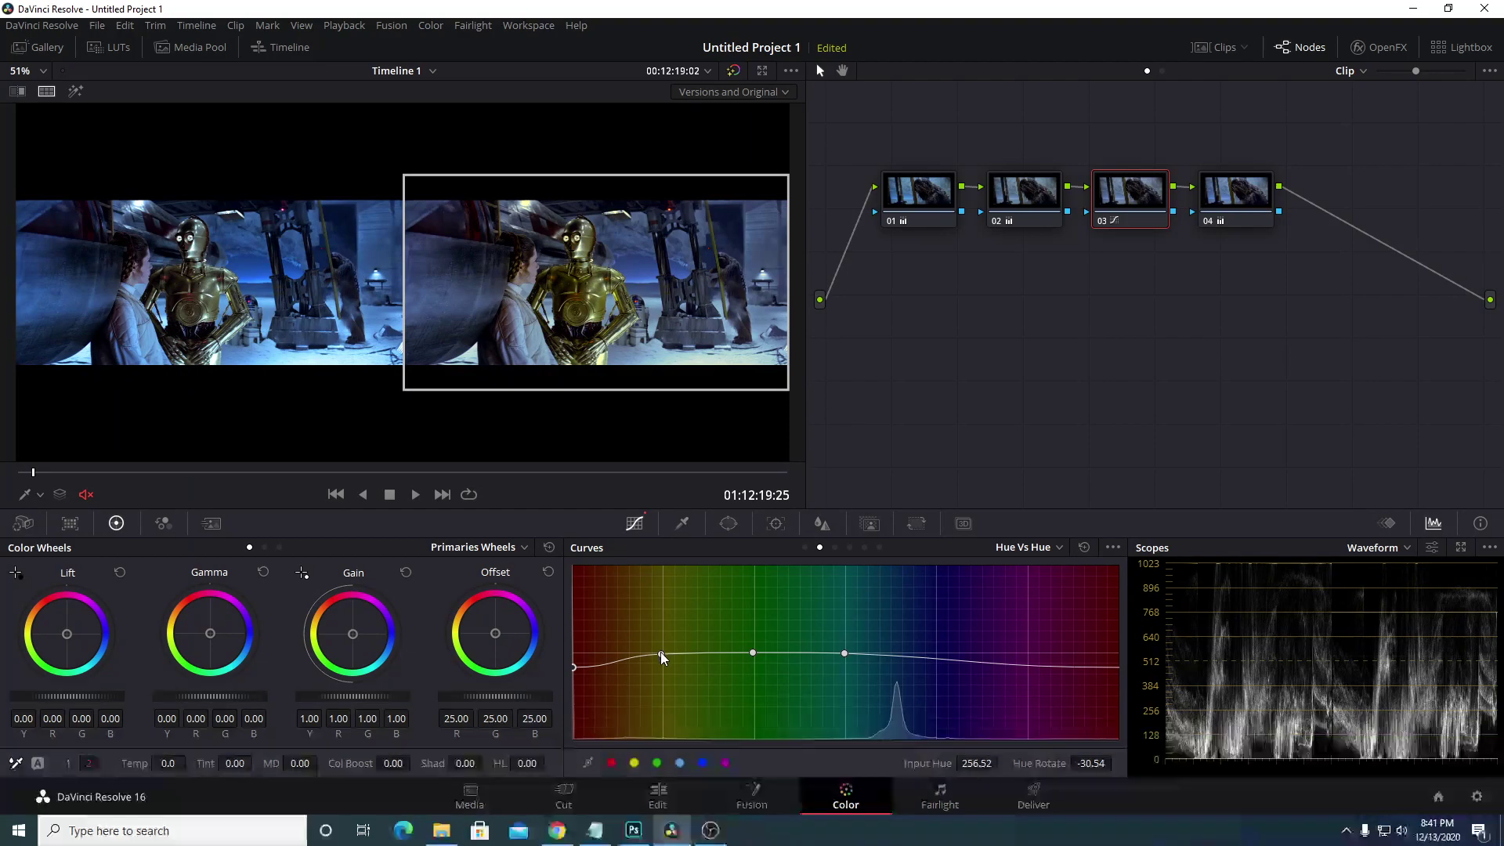
pyautogui.moveTo(660, 651); pyautogui.dragTo(665, 653)
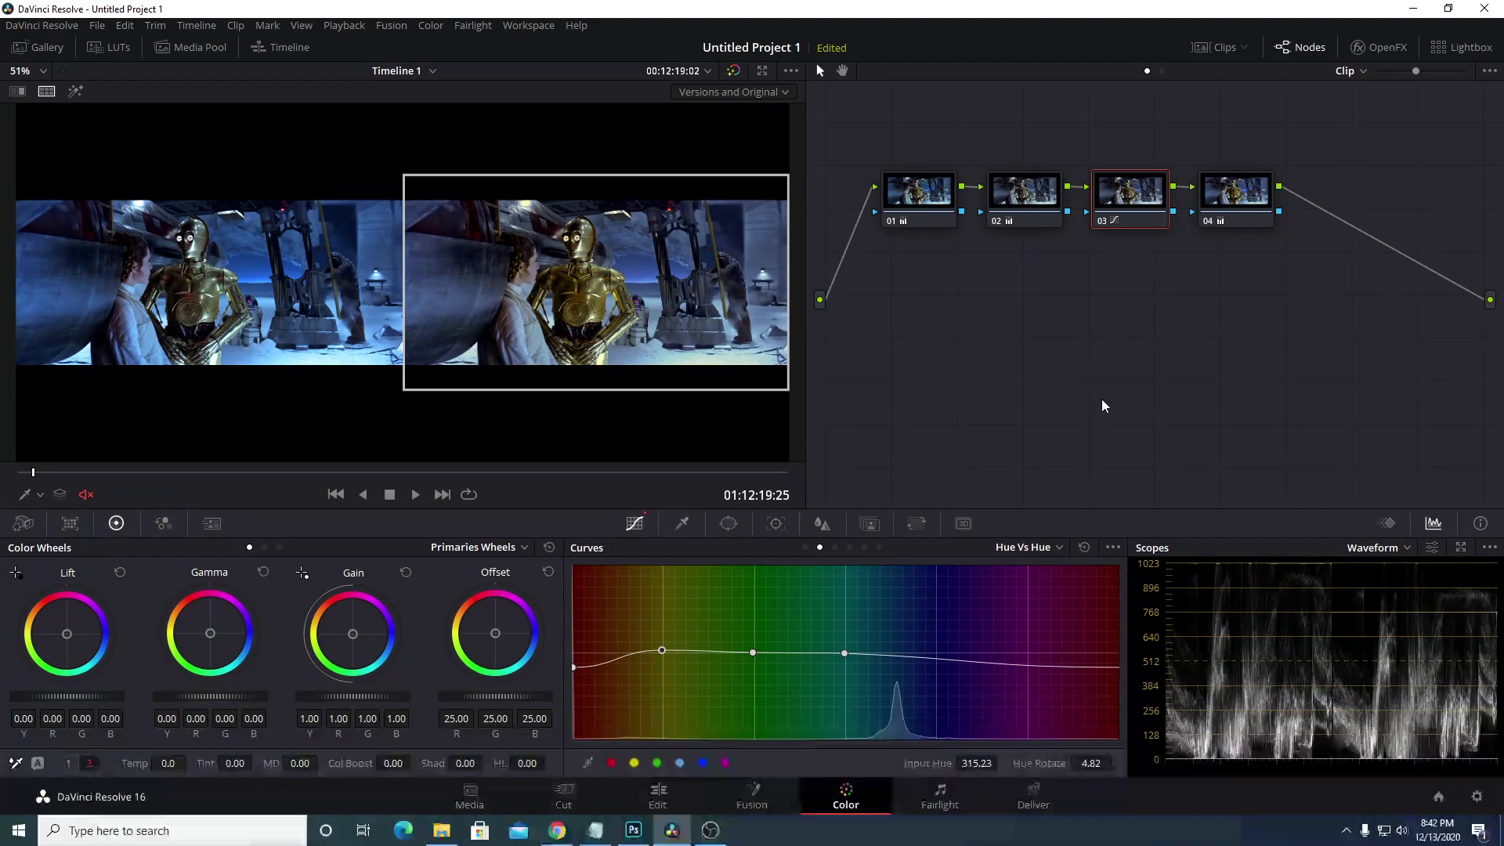
# Set node 04's saturation to 65 on the Contrast/Sat page
pyautogui.click(1230, 200)
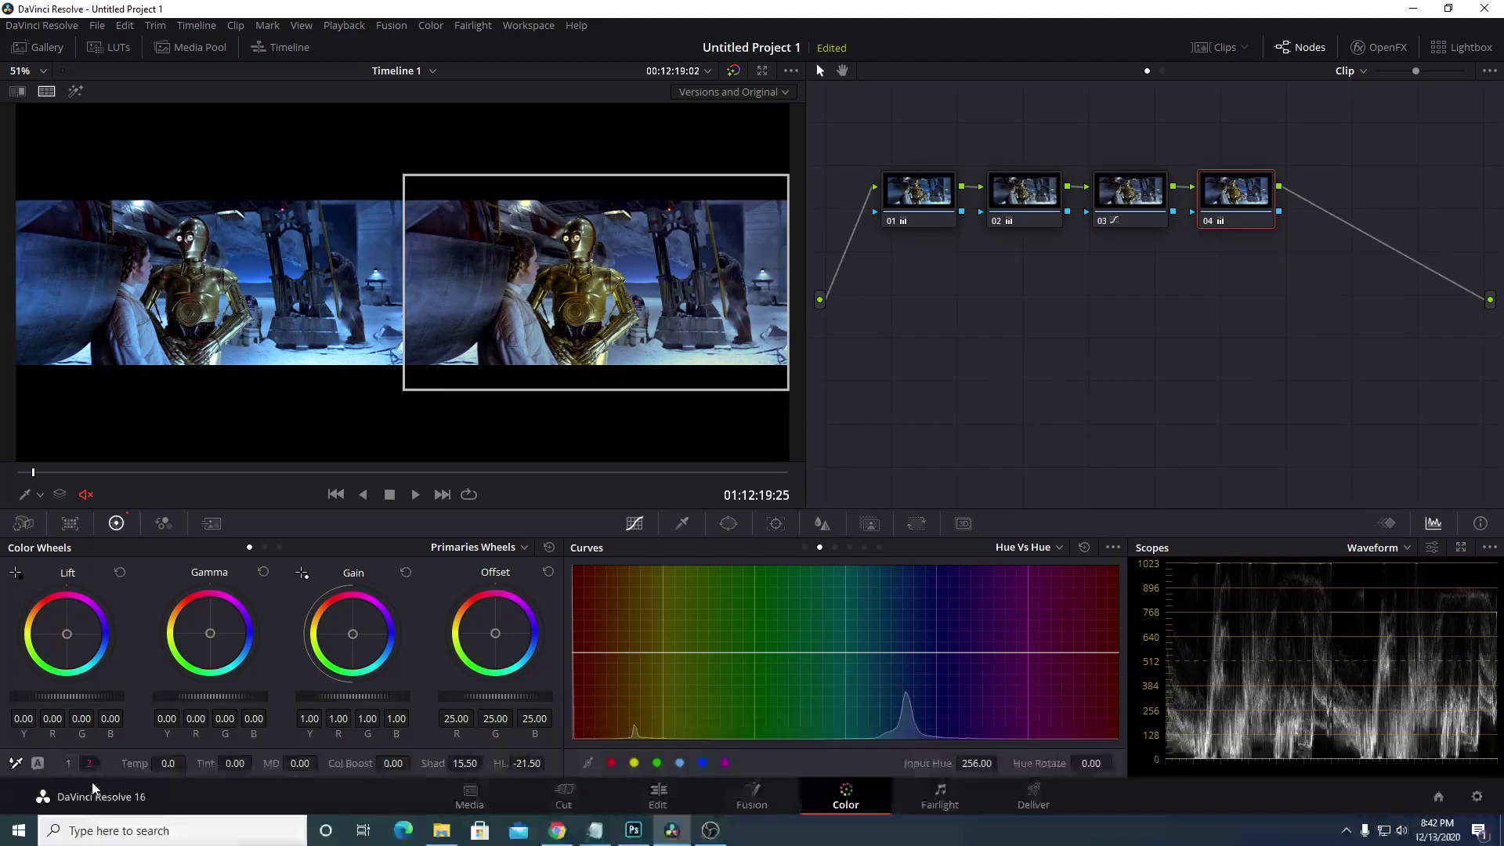
pyautogui.click(67, 764)
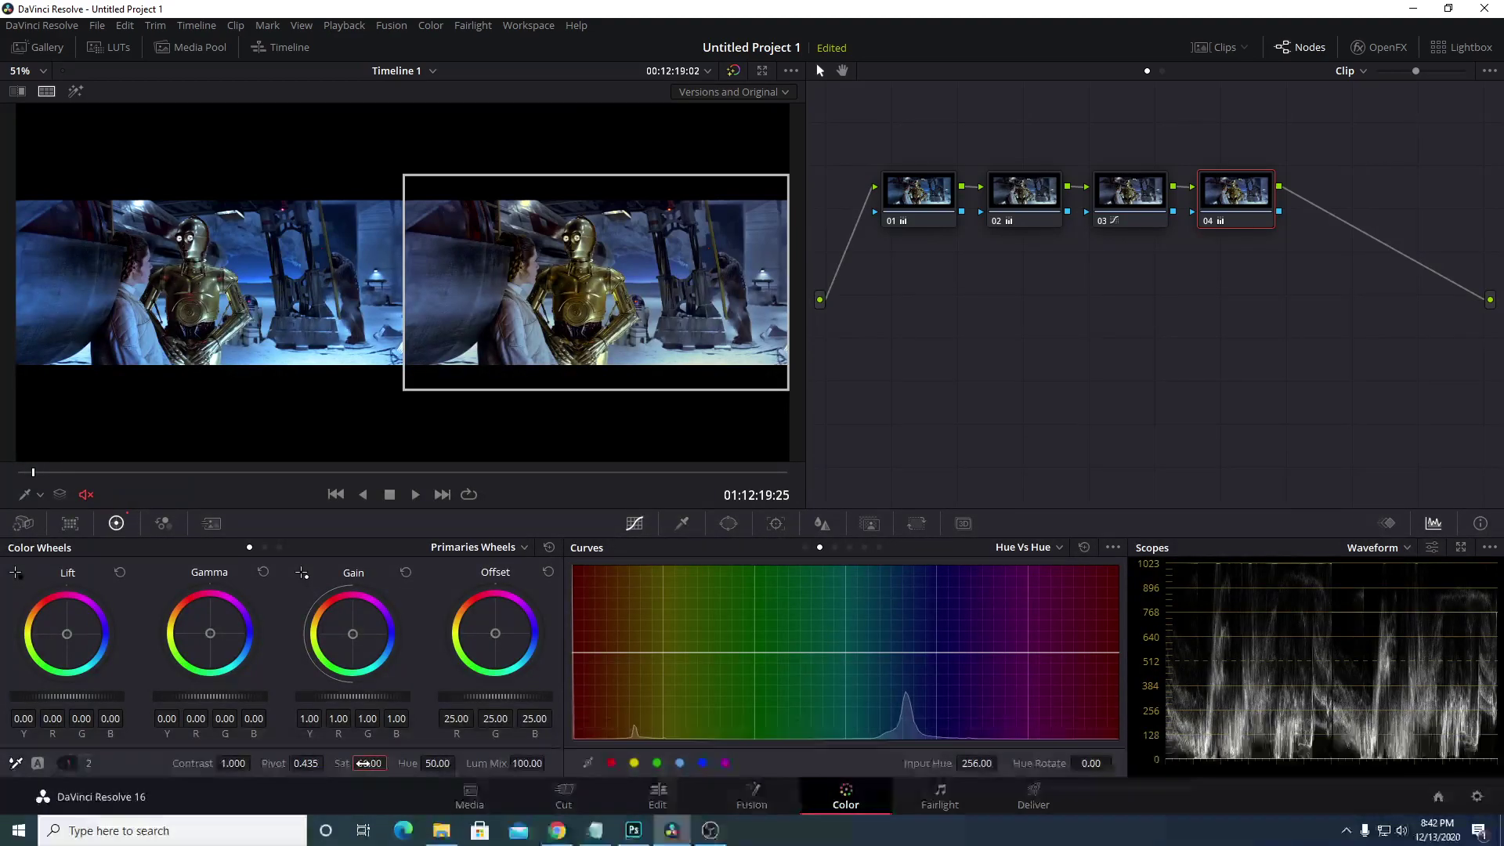
pyautogui.write('65')
pyautogui.press('Return')
# Play and scrub ahead through later shots, stopping on the goggled, fur-hooded close-up
pyautogui.press('space')
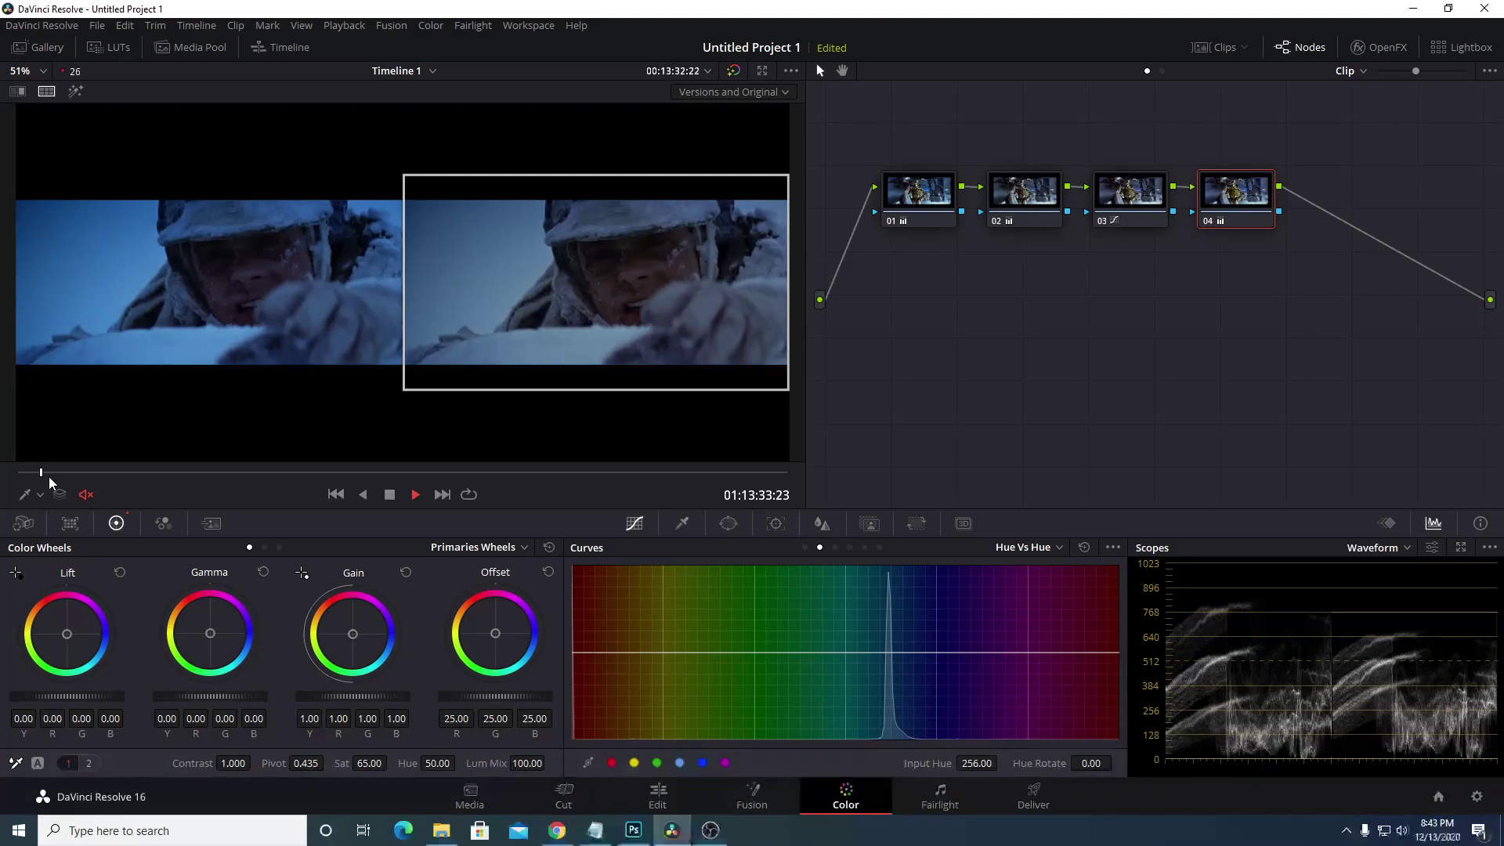
pyautogui.moveTo(43, 475); pyautogui.dragTo(47, 476)
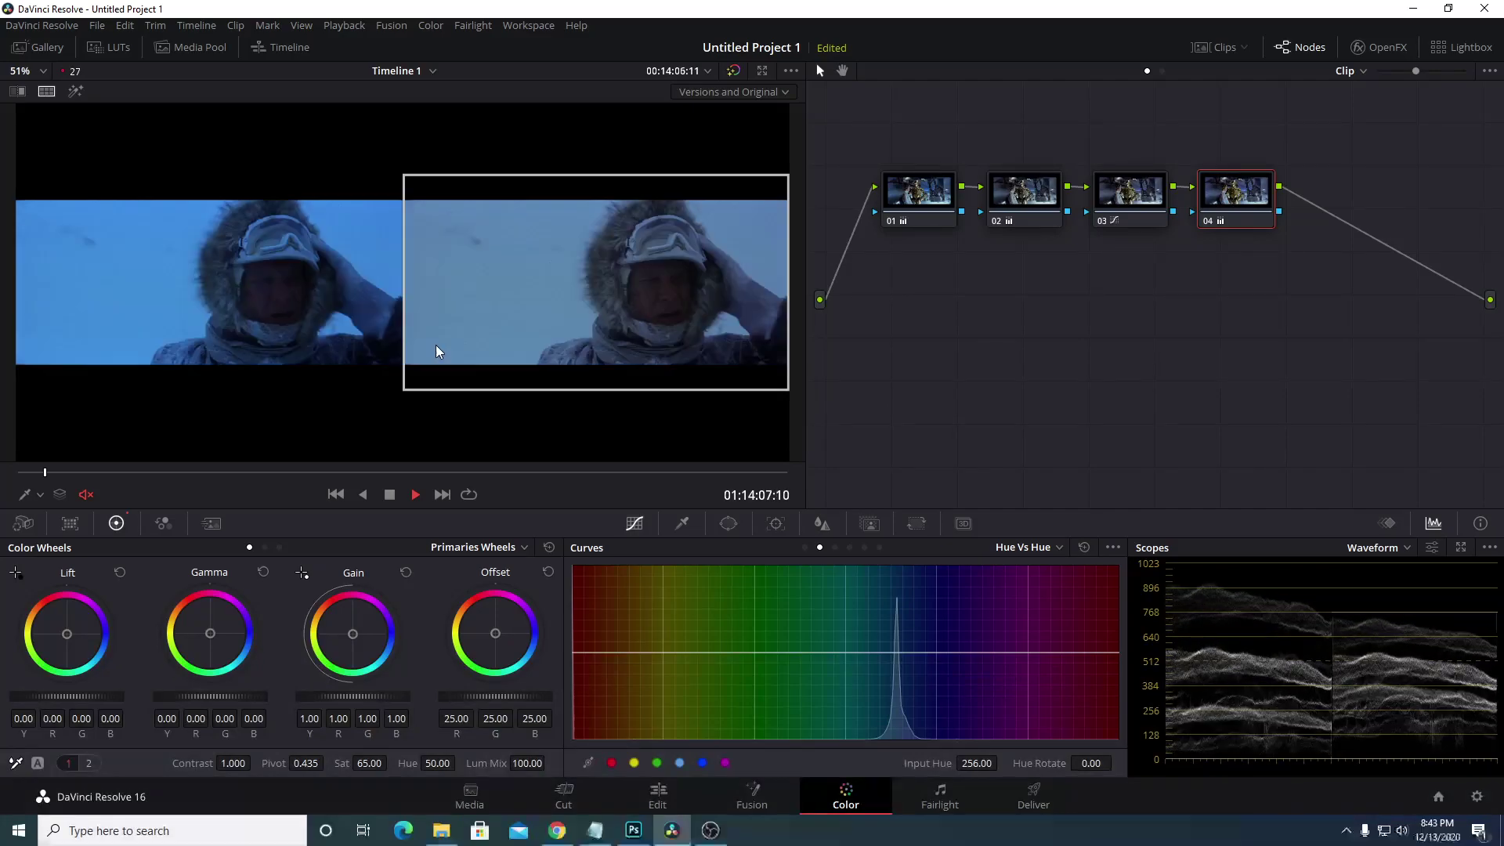
pyautogui.press('space')
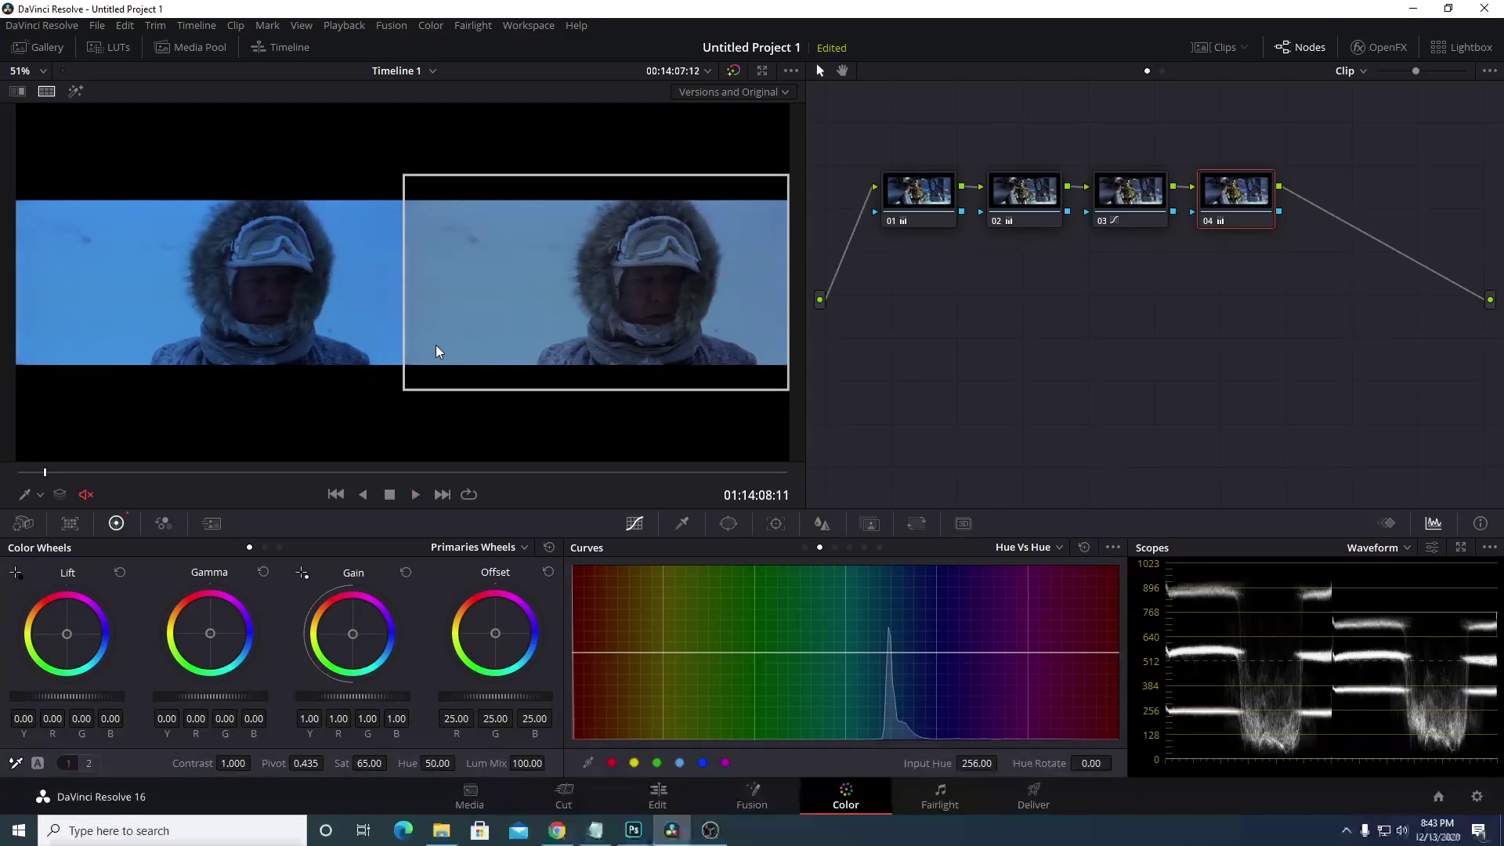